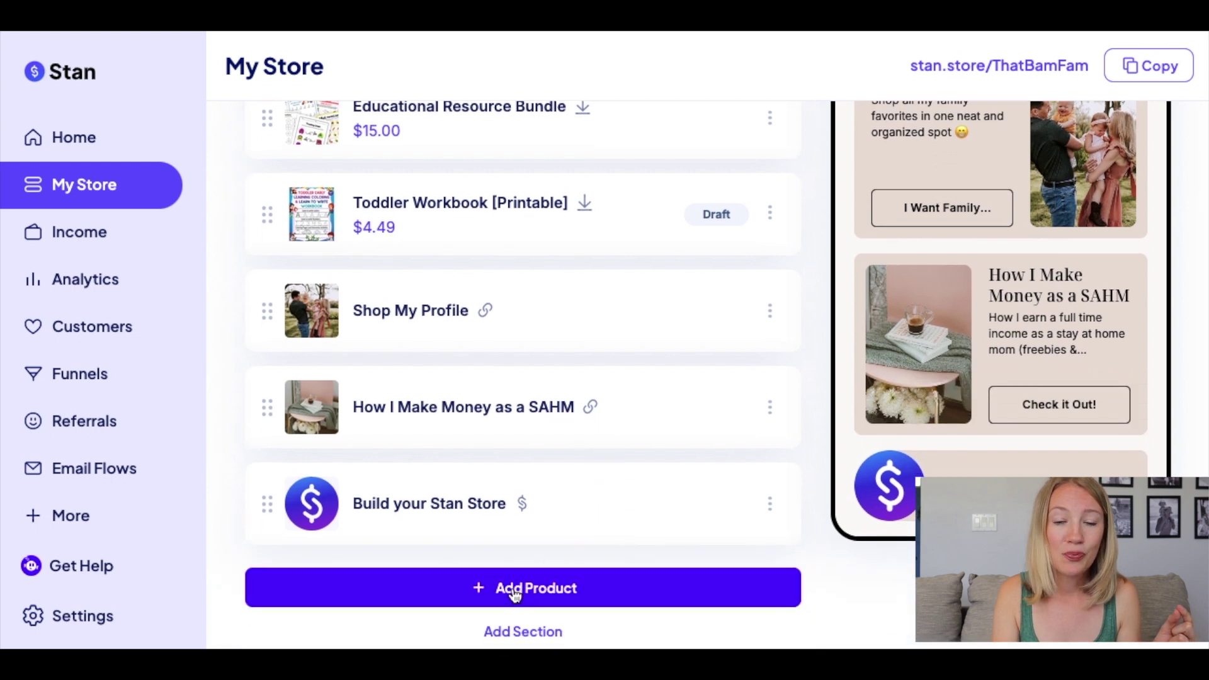
Add a new URL-type product to the store and activate its URL field.
left_click(515, 594)
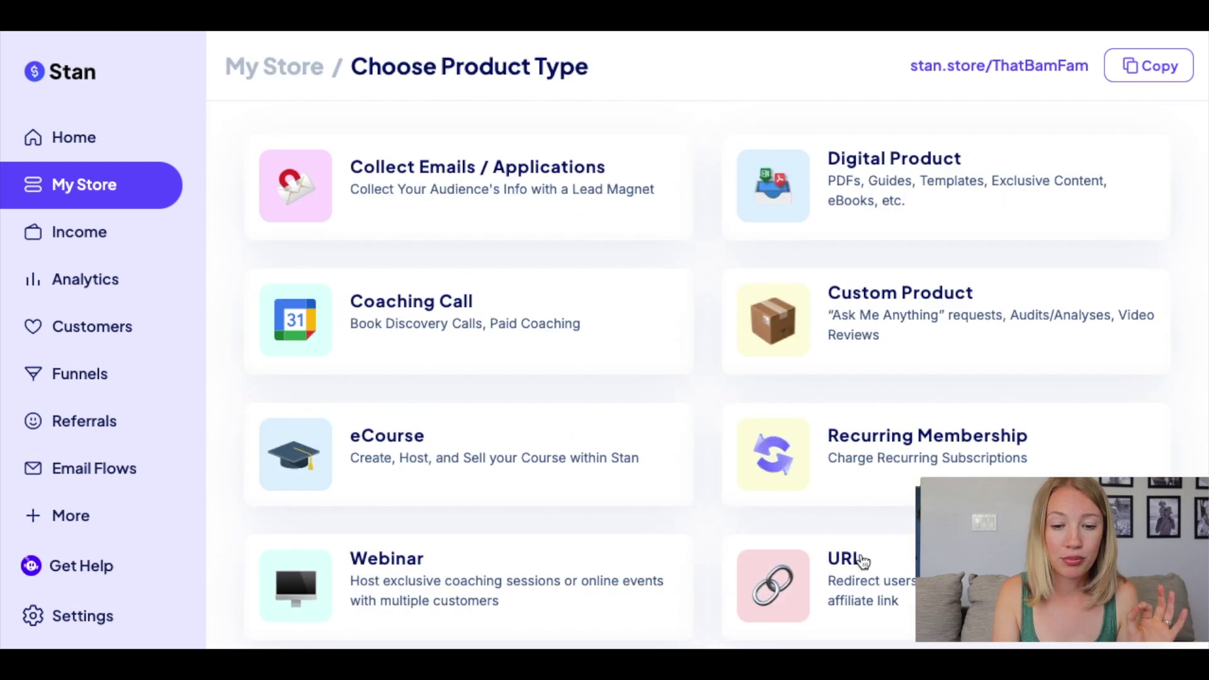
left_click(885, 604)
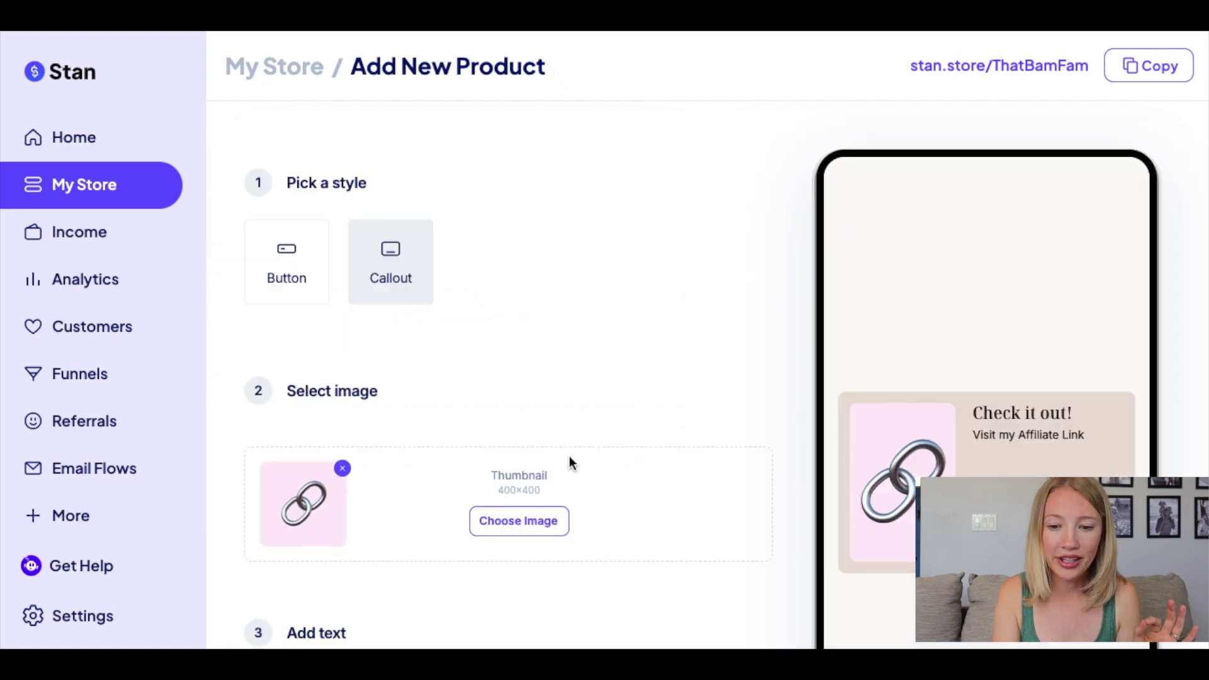
scroll(569, 460, "down", 8)
left_click(322, 539)
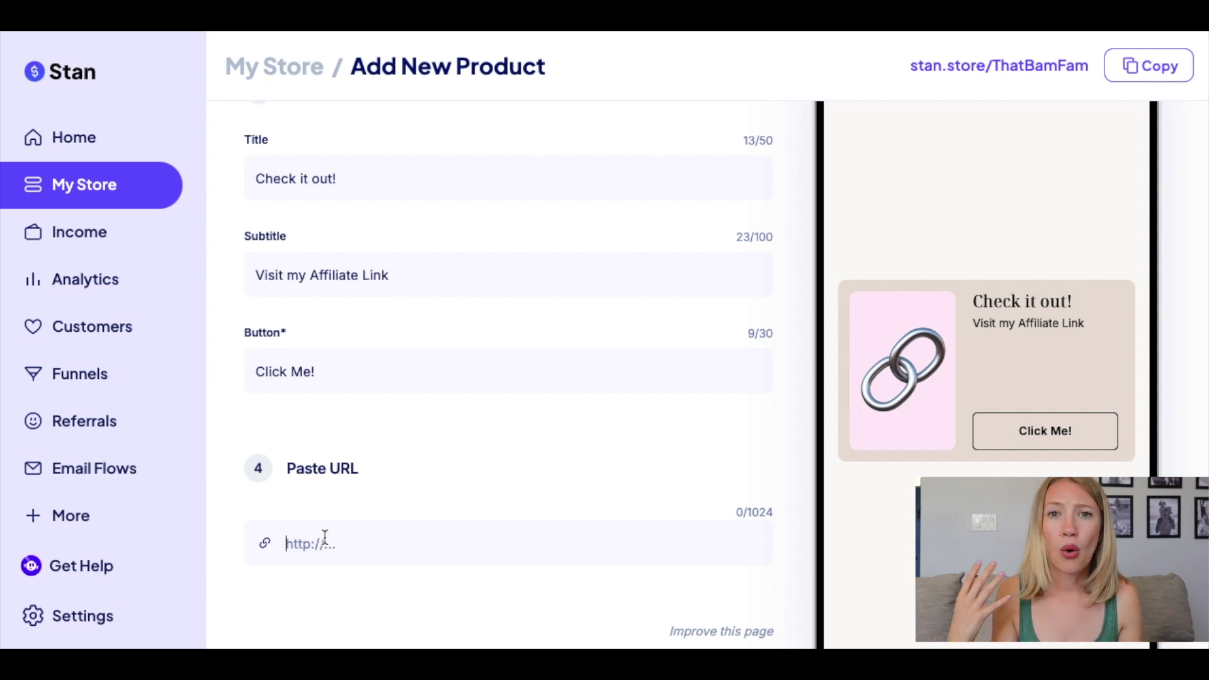
Set the product title to "Must Read Parenting Book".
scroll(426, 472, "up", 3)
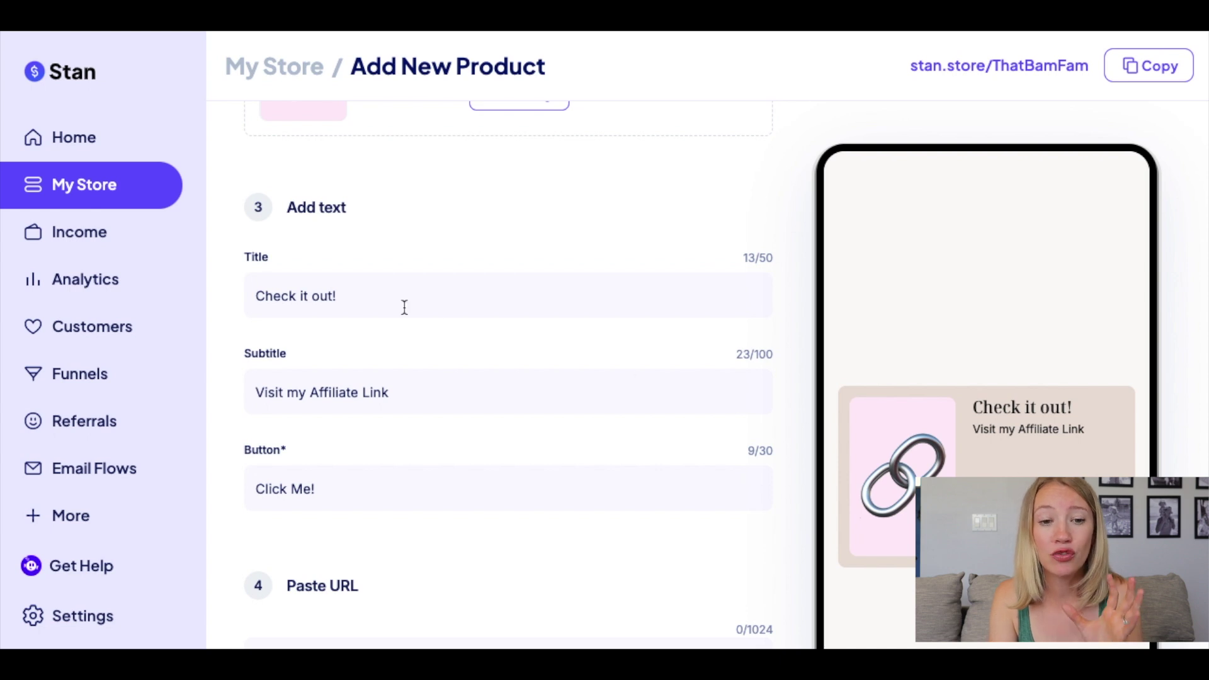
triple_click(378, 290)
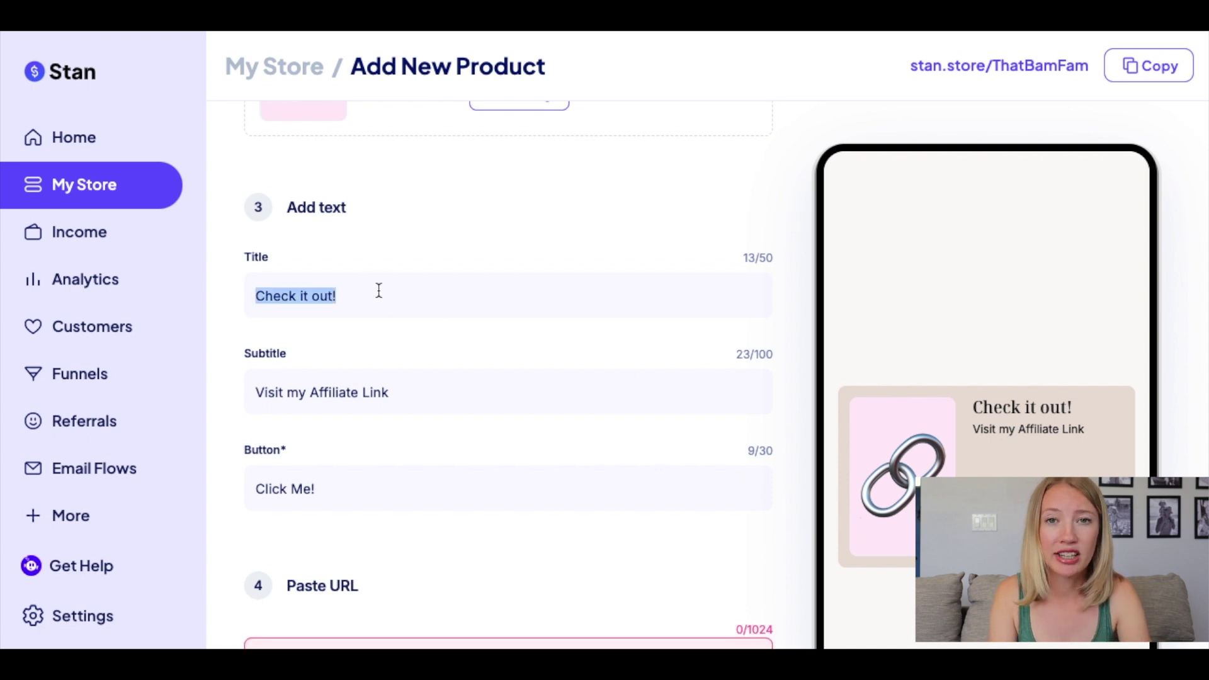
type("Must ")
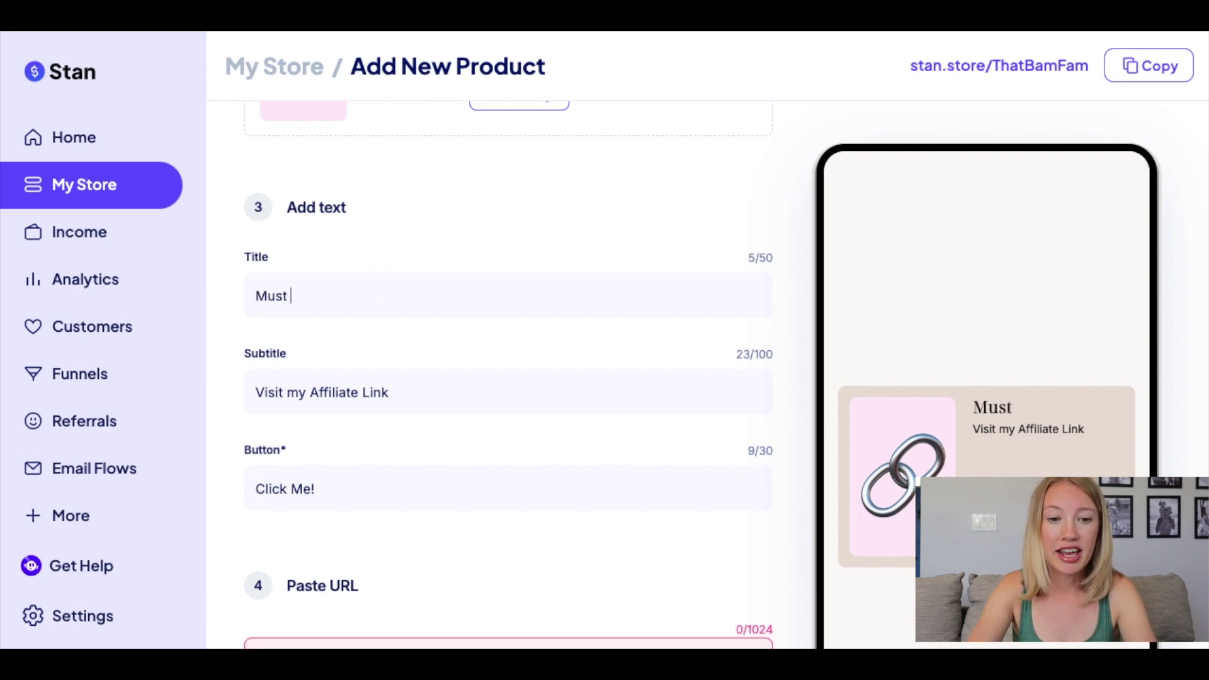
type("Read Parenting B")
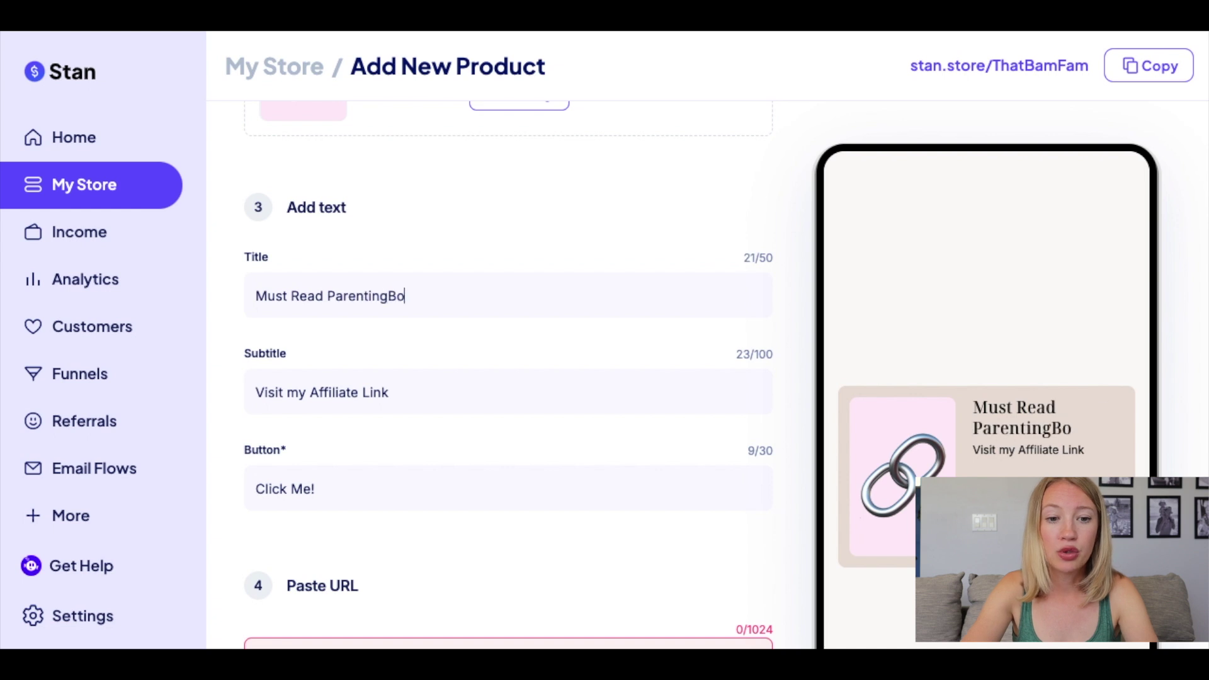
type("ook")
Replace the product subtitle with "The only resource you need for everything gentle parenting".
double_click(337, 393)
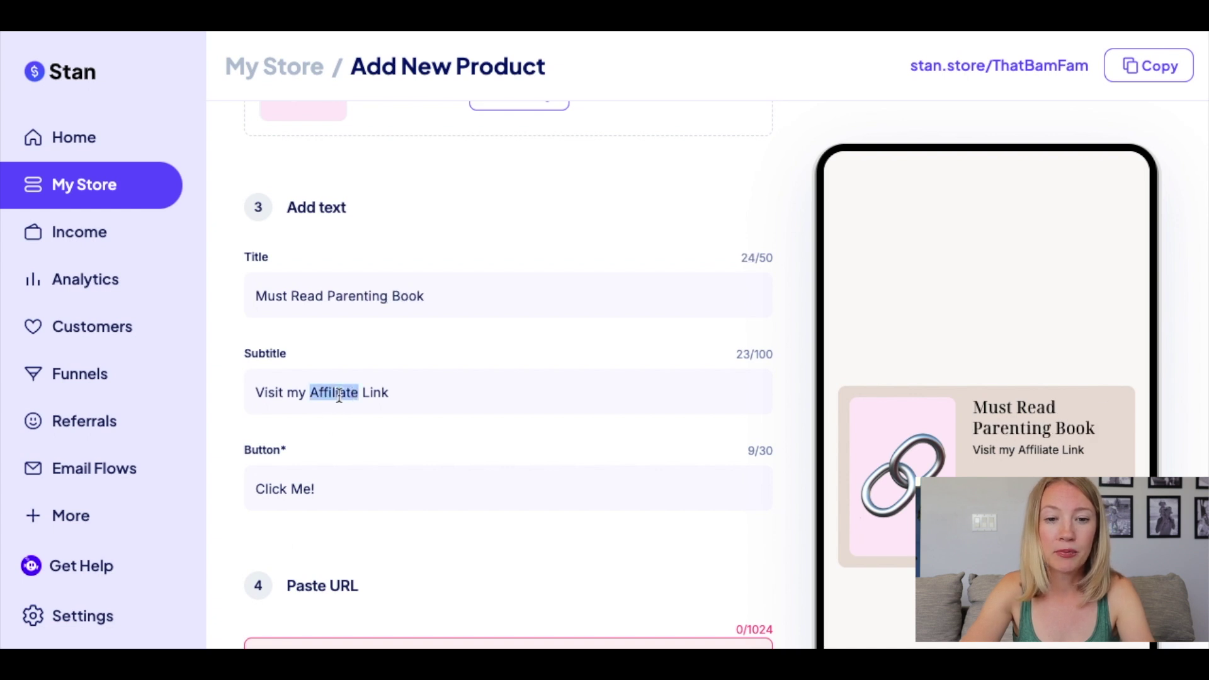
triple_click(339, 392)
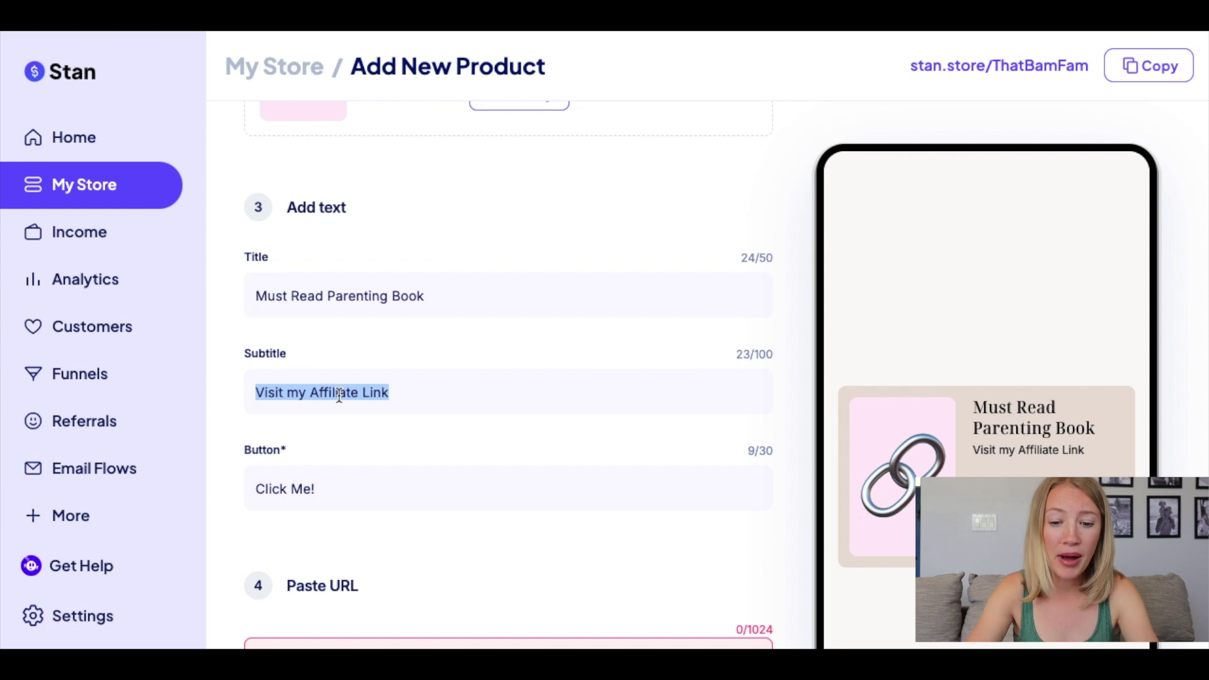
type("The only go")
key("BackSpace")
type("resource you need for everything gentle parenting")
Set the product's button text to "Grab This Book".
triple_click(283, 494)
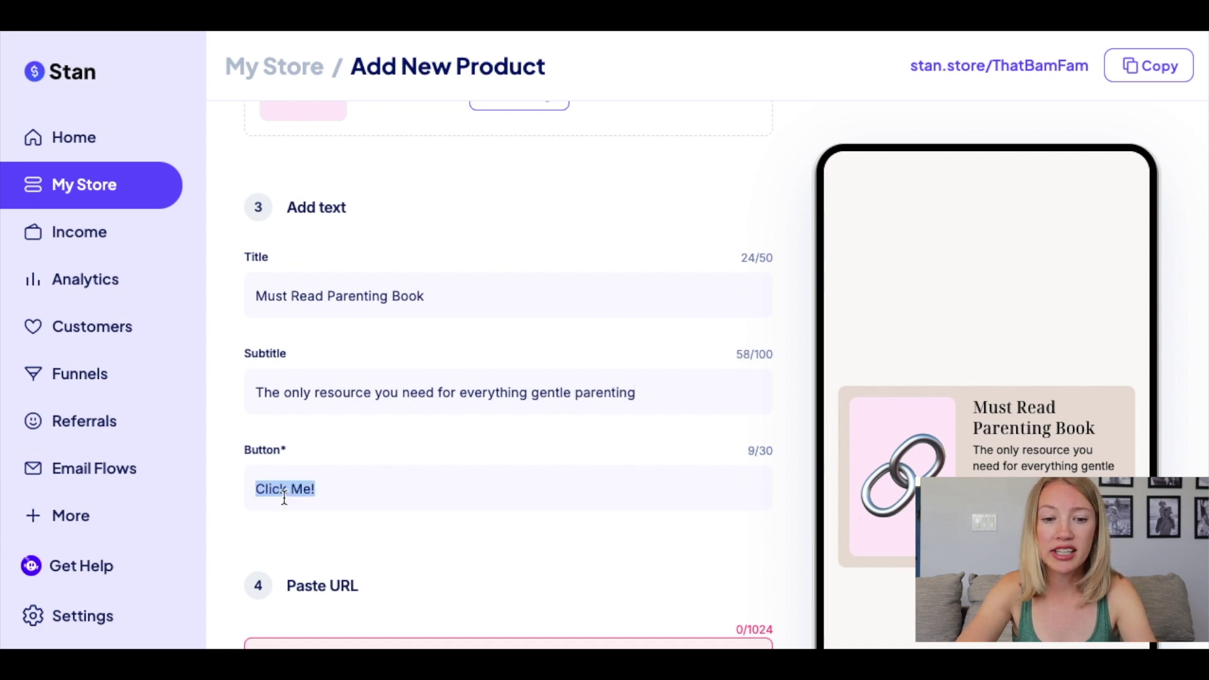
type("Check Out This Book")
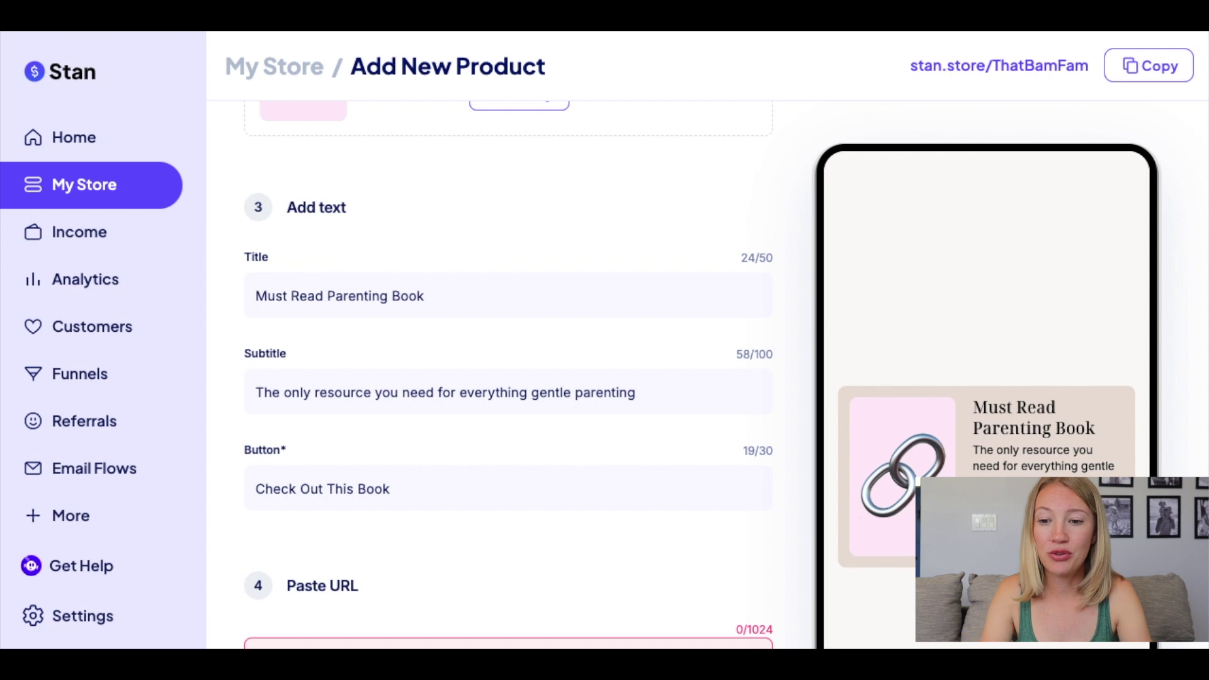
triple_click(328, 489)
type("Grab This Book")
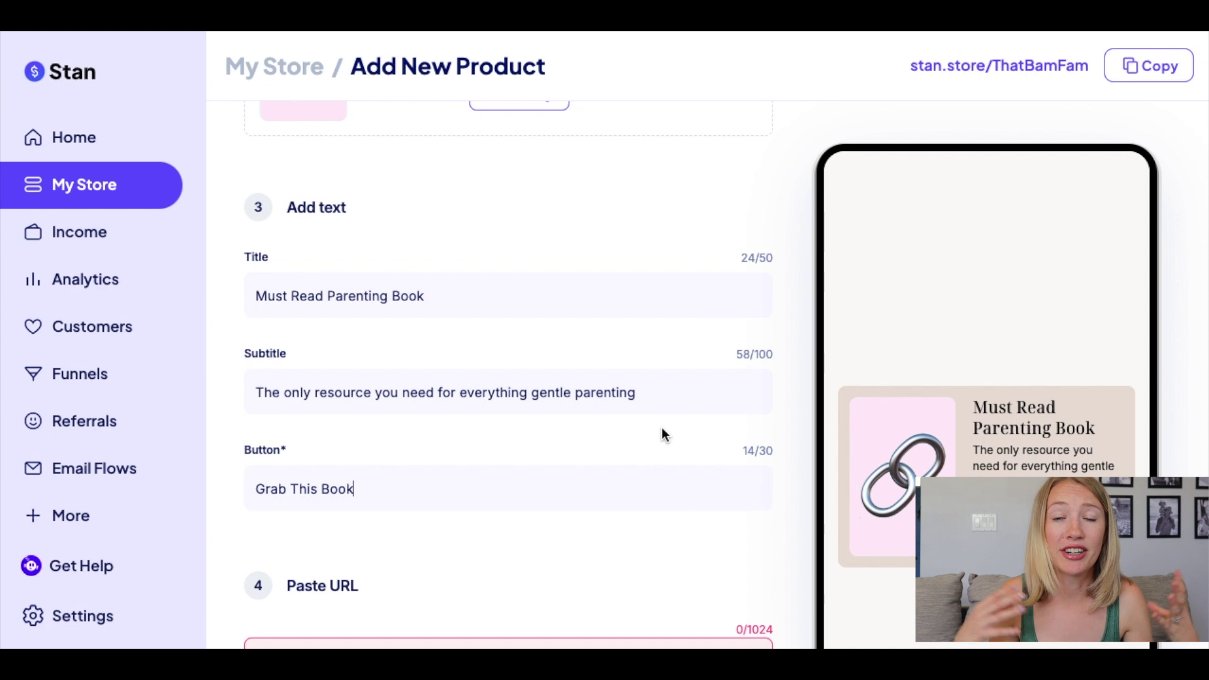
Set the thumbnail to the first stock photo found for "parenting" using the default square crop, and activate the URL field.
scroll(663, 428, "up", 3)
left_click(520, 308)
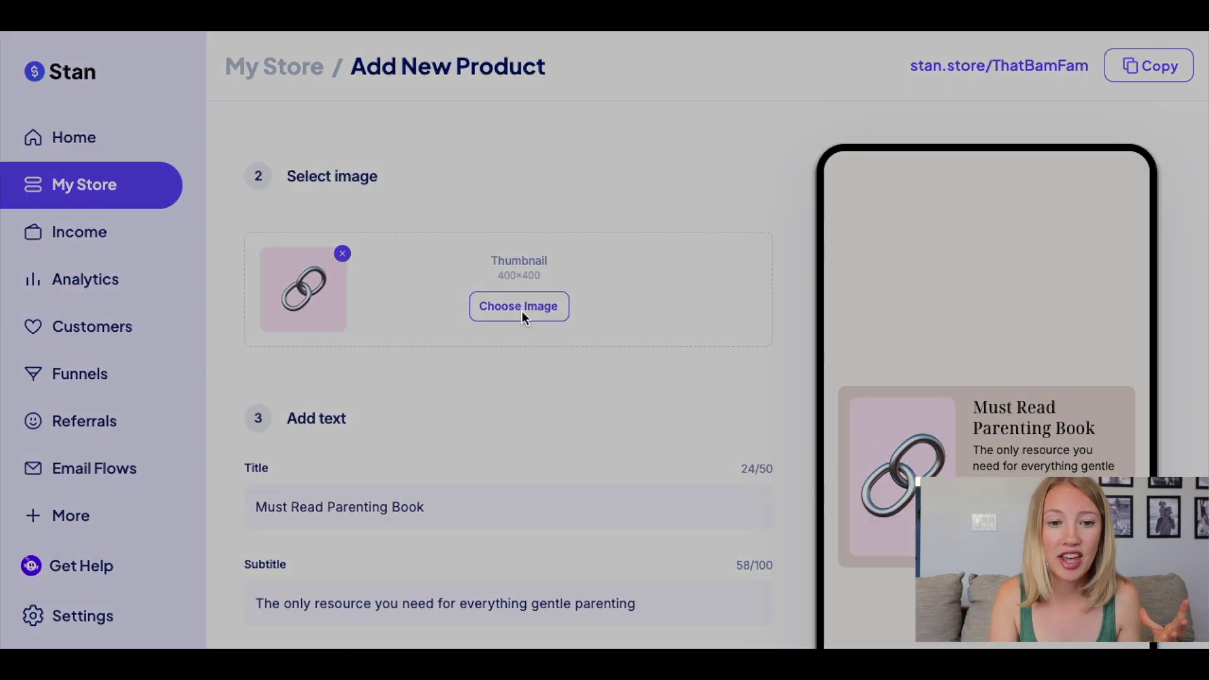
left_click(399, 165)
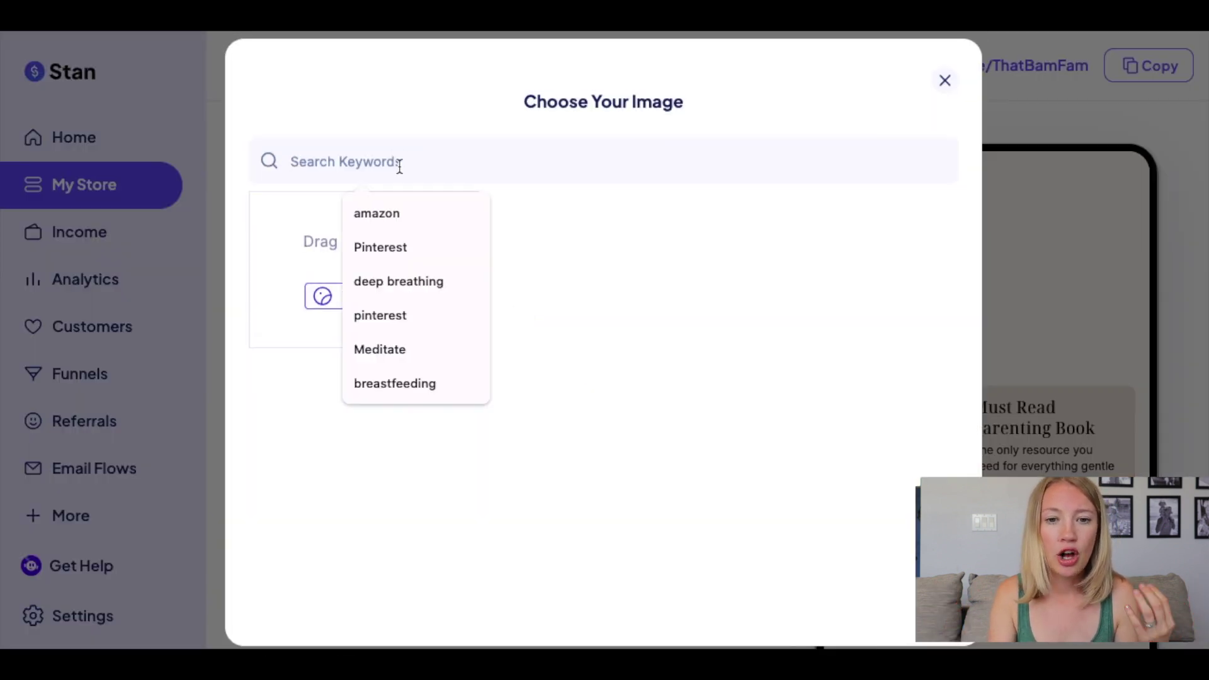
type("parenting")
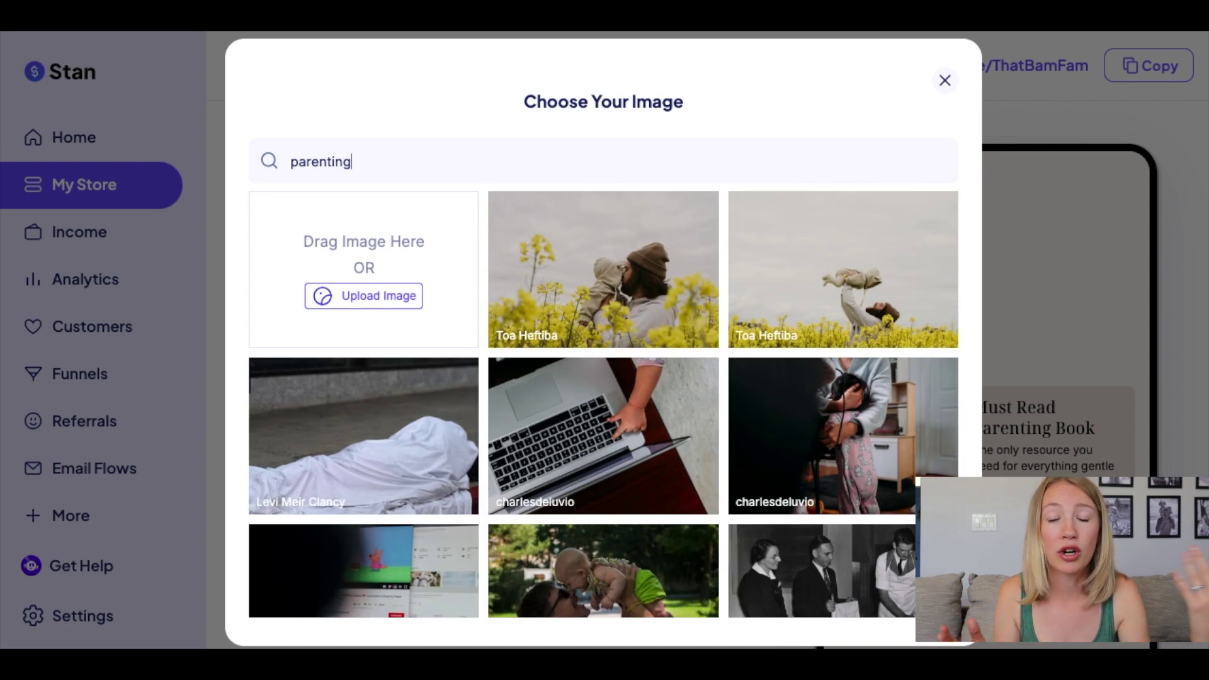
left_click(602, 325)
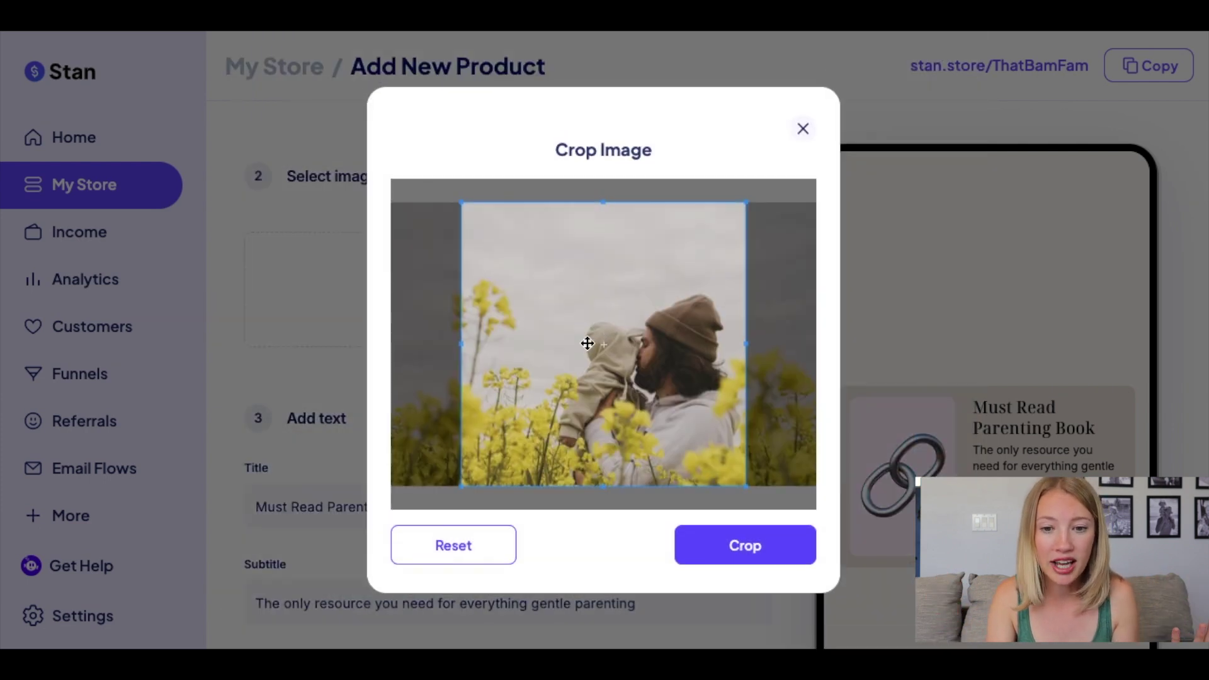
left_click(724, 533)
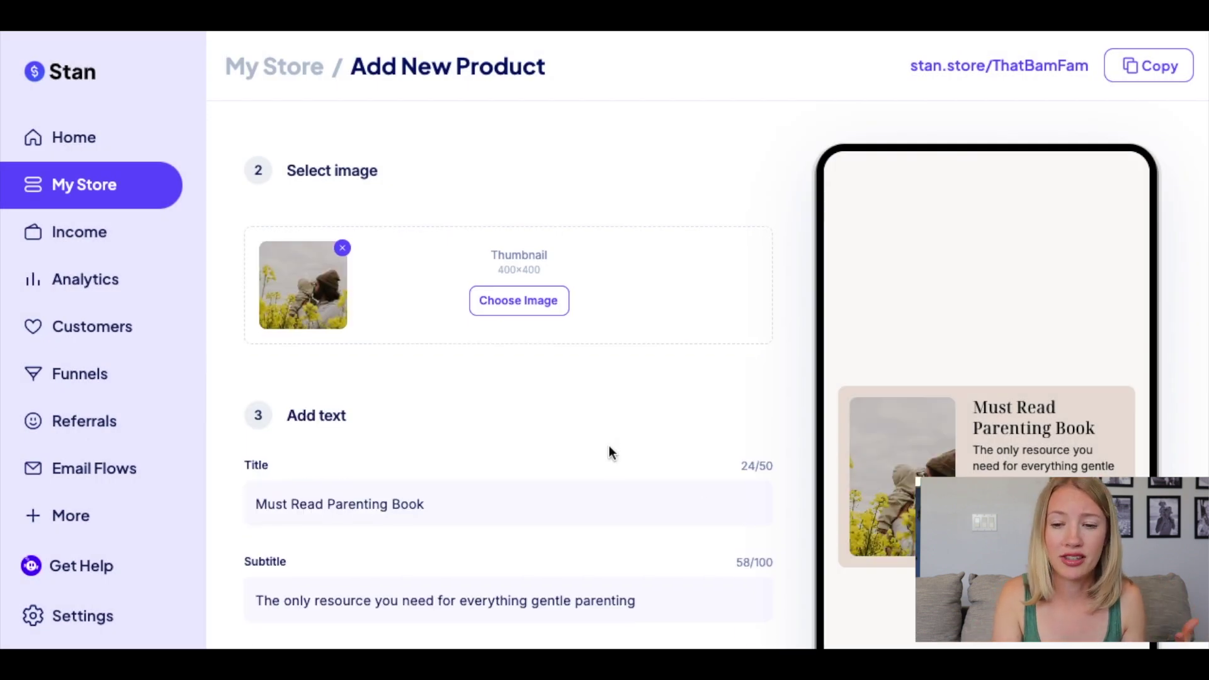
scroll(609, 445, "down", 6)
left_click(469, 467)
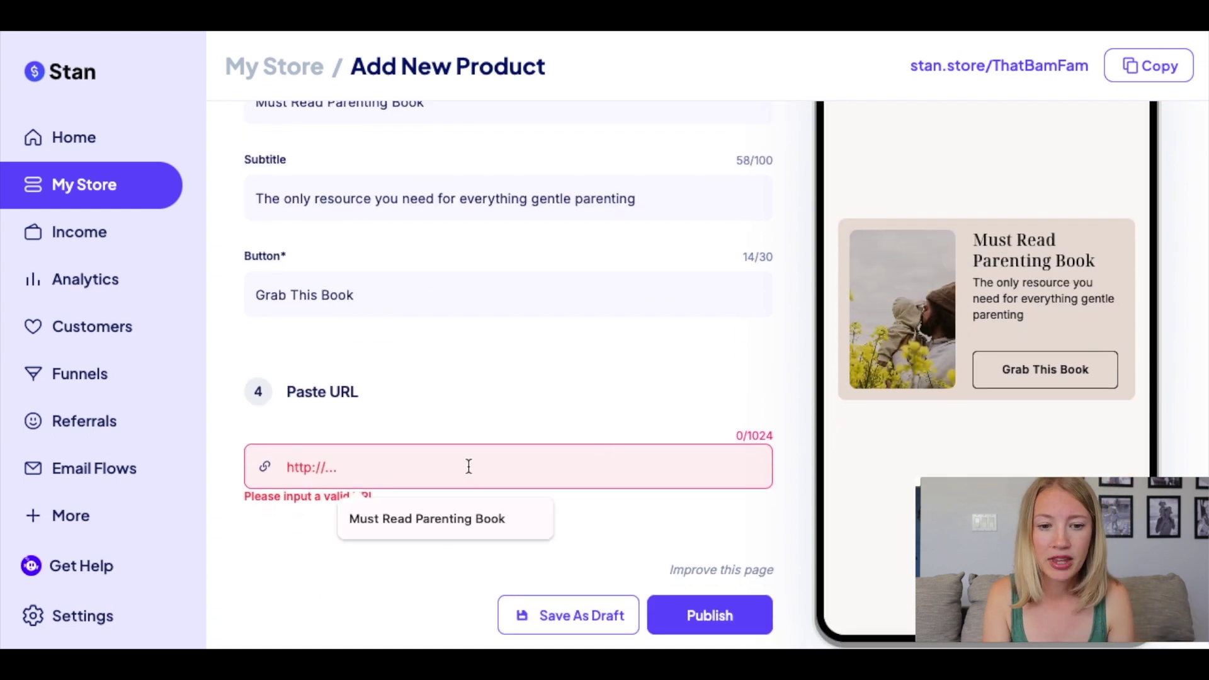
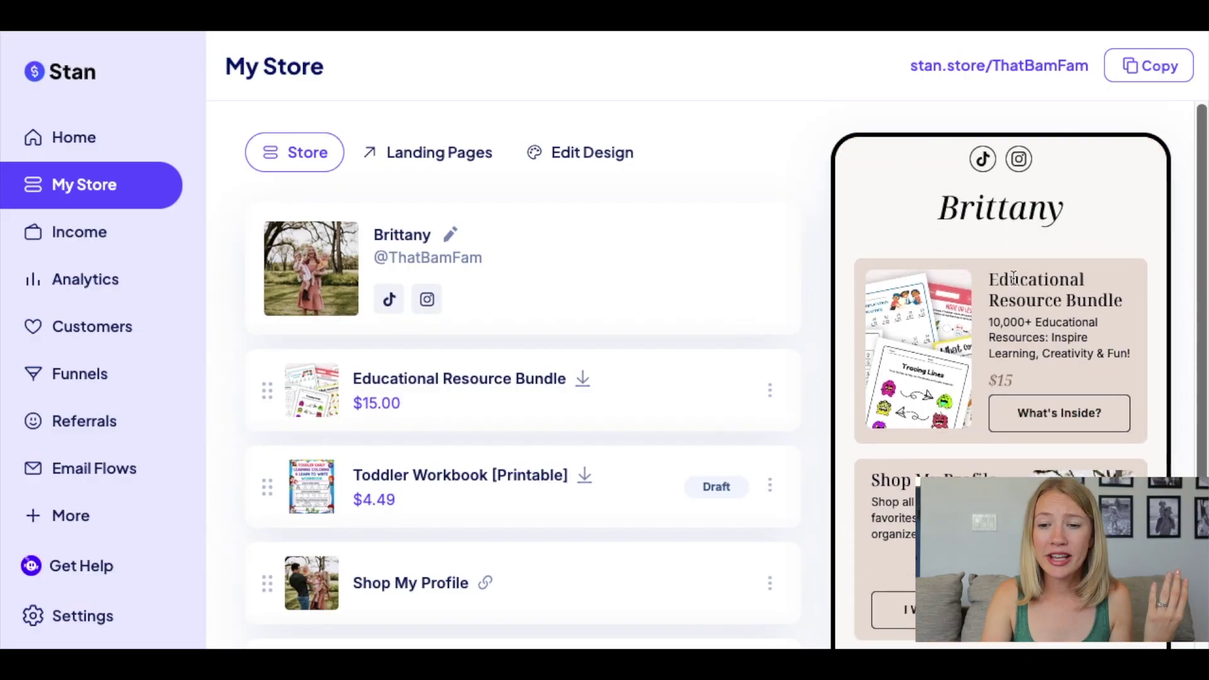
Look through the store's phone preview, from the profile header to the product cards.
scroll(1013, 278, "down", 2)
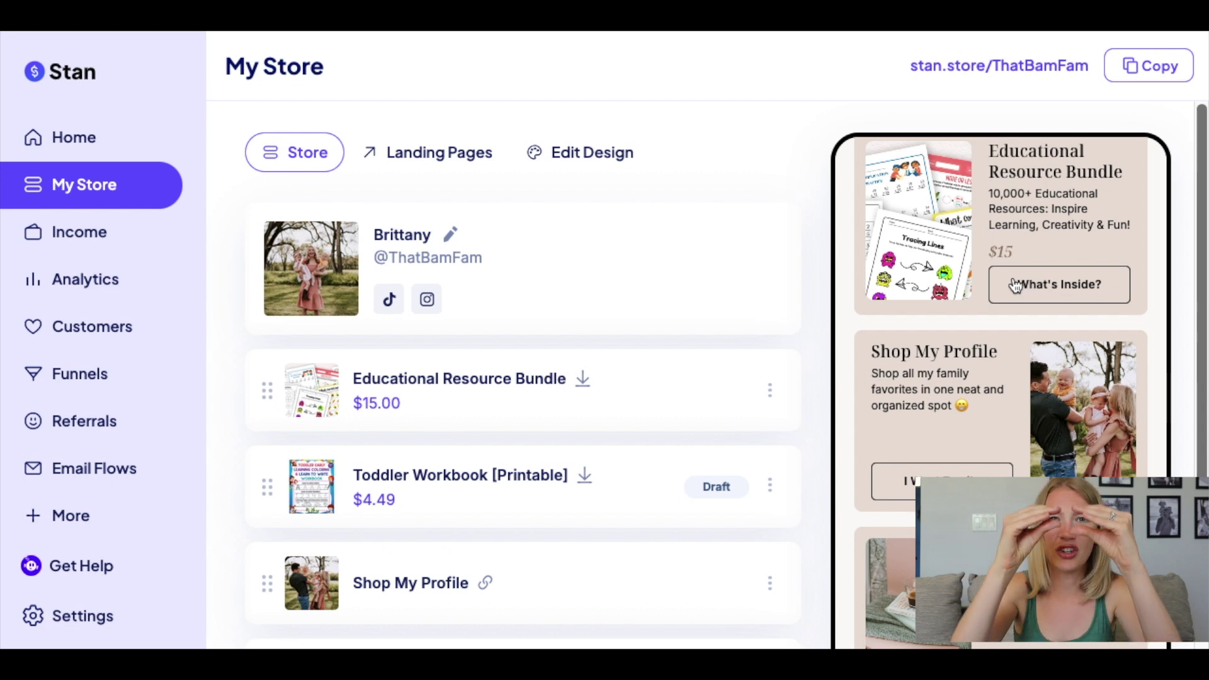
scroll(1015, 285, "up", 3)
scroll(1013, 278, "up", 2)
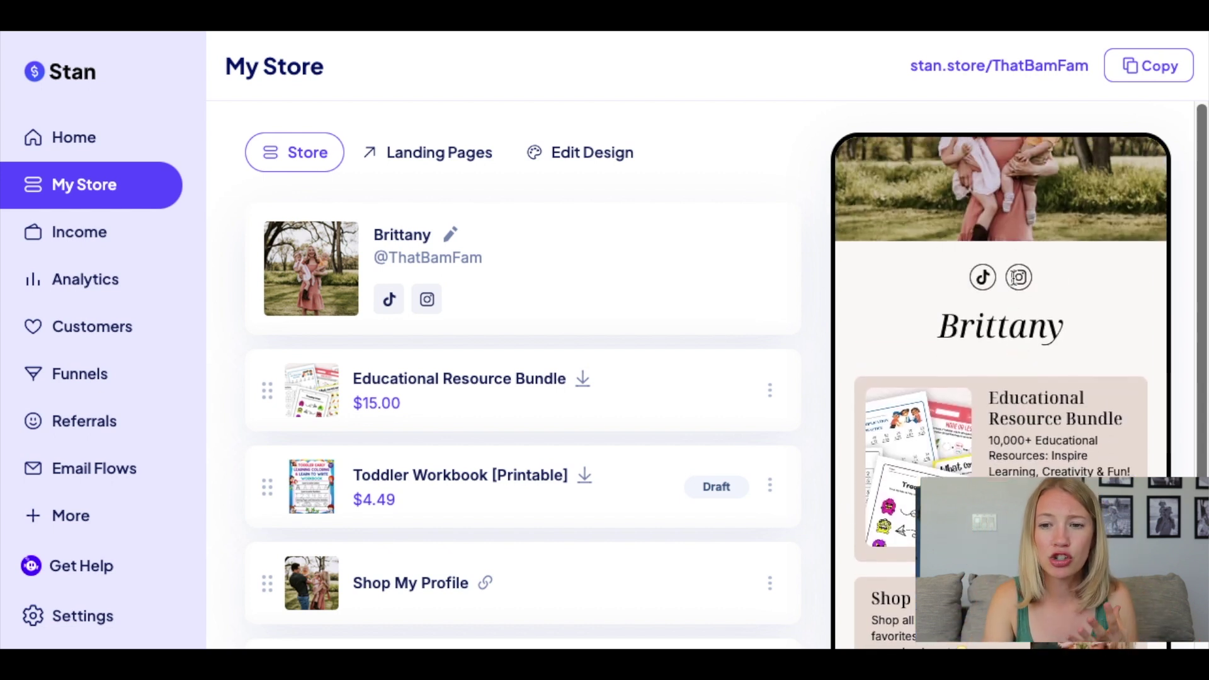
scroll(1012, 277, "down", 5)
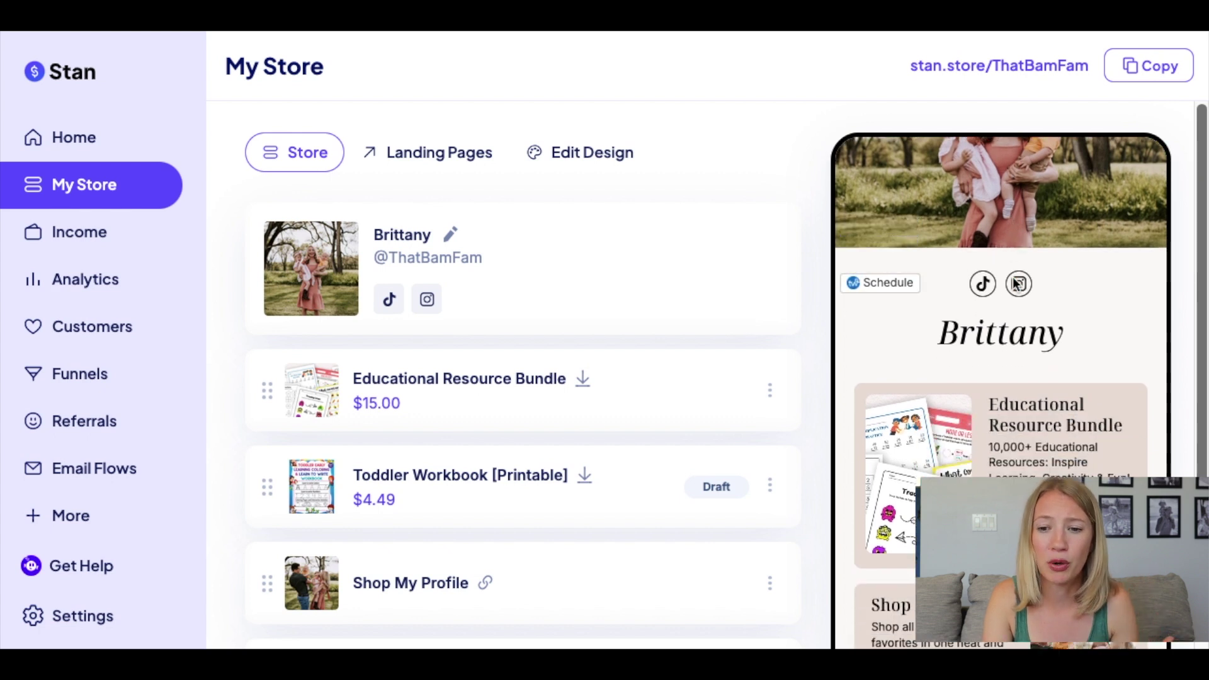
scroll(769, 240, "down", 1)
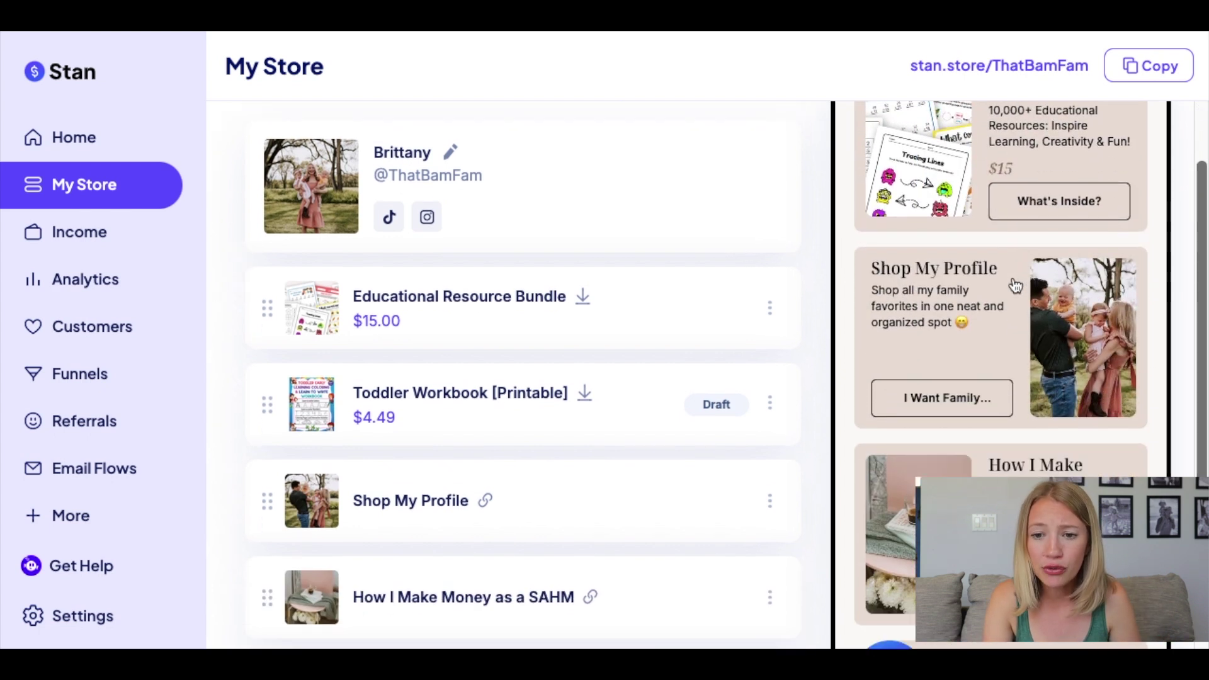
scroll(504, 258, "up", 1)
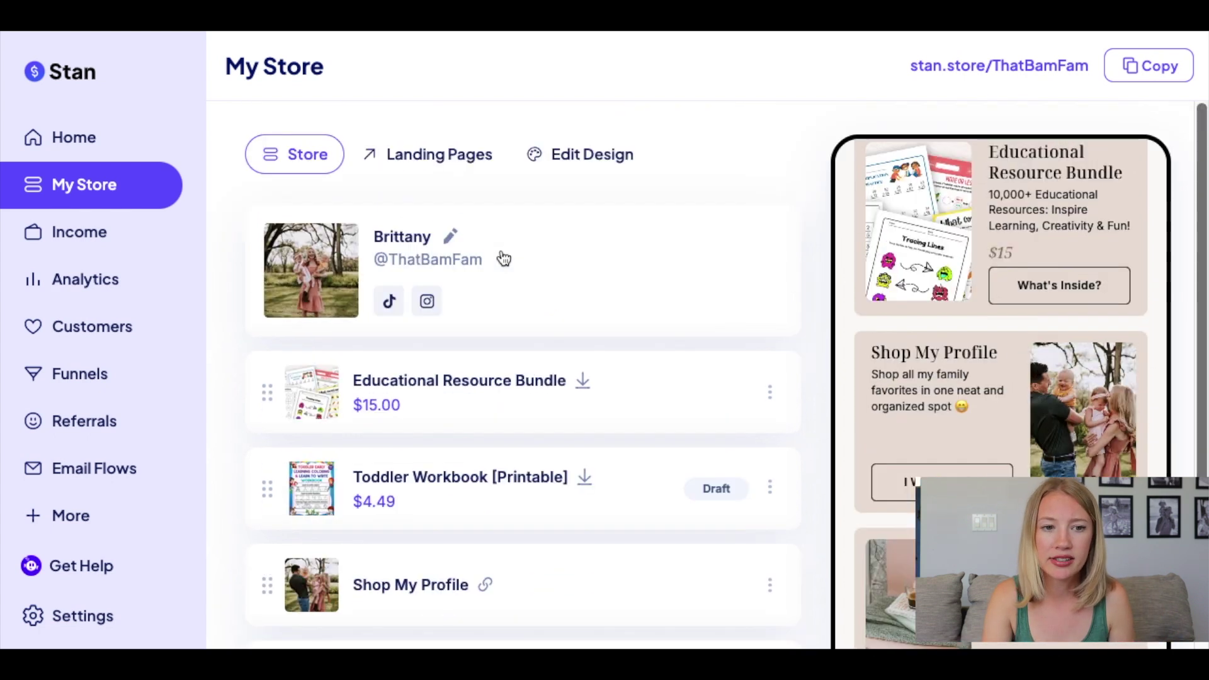
Preview the available store design themes from The Stone through Spotlight and go back through them.
left_click(577, 163)
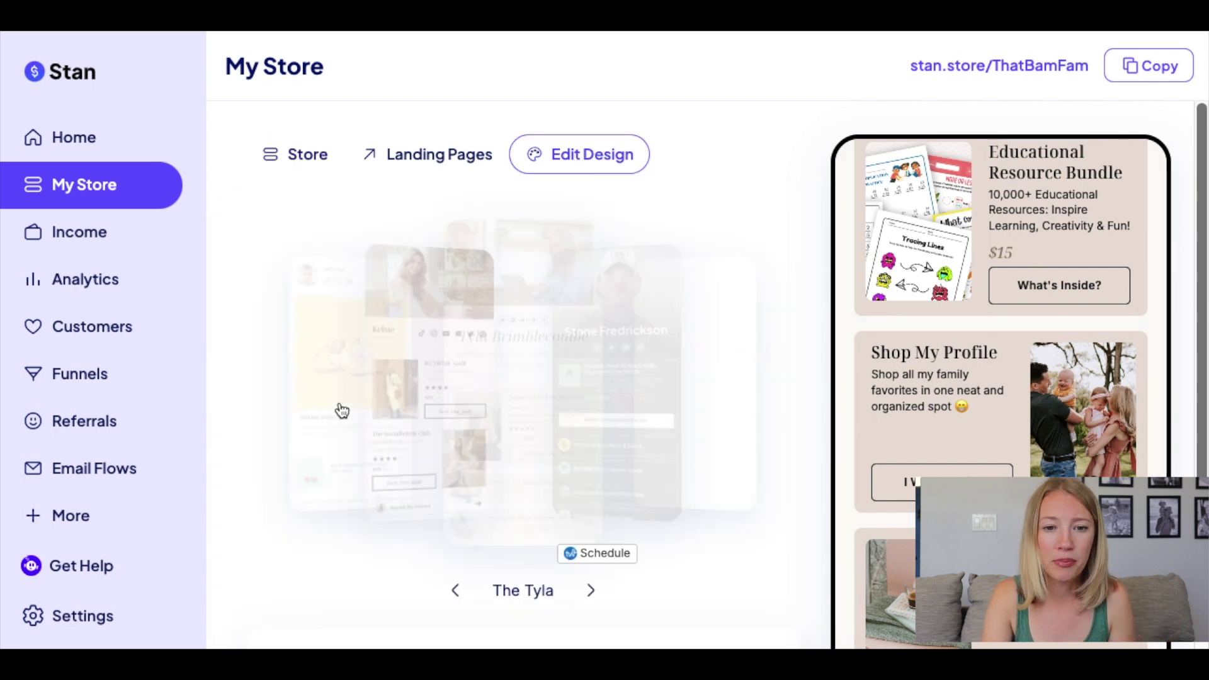
left_click(591, 592)
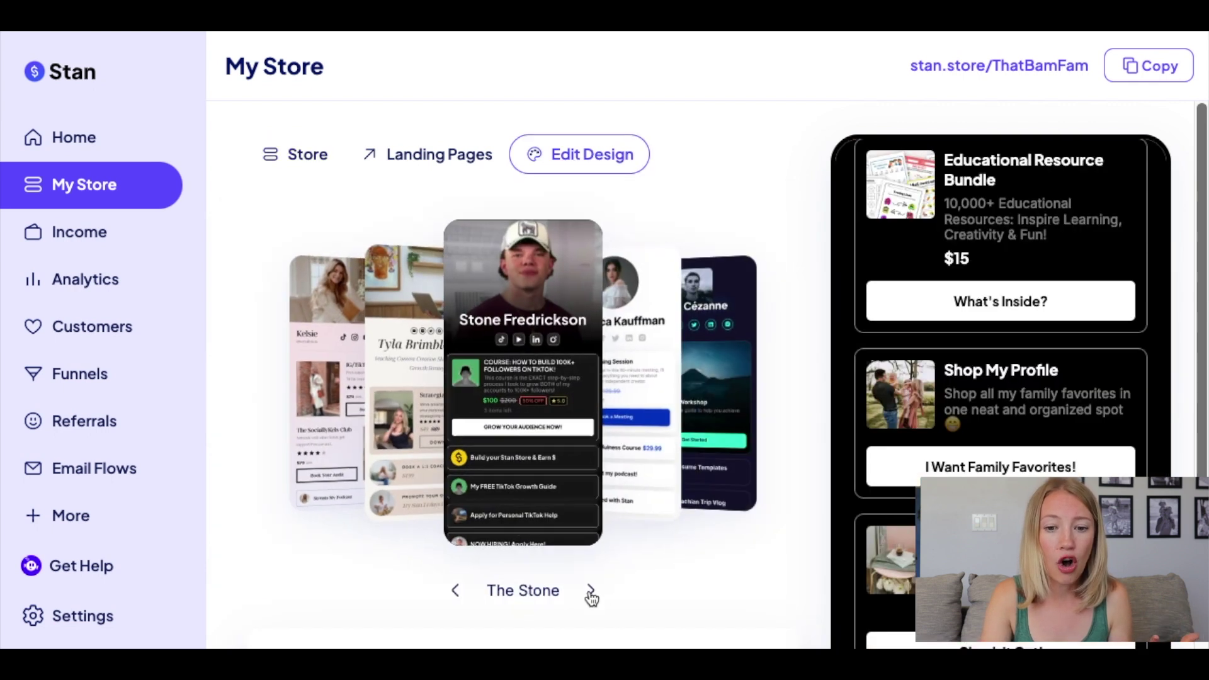
left_click(591, 593)
left_click(591, 593)
left_click(592, 589)
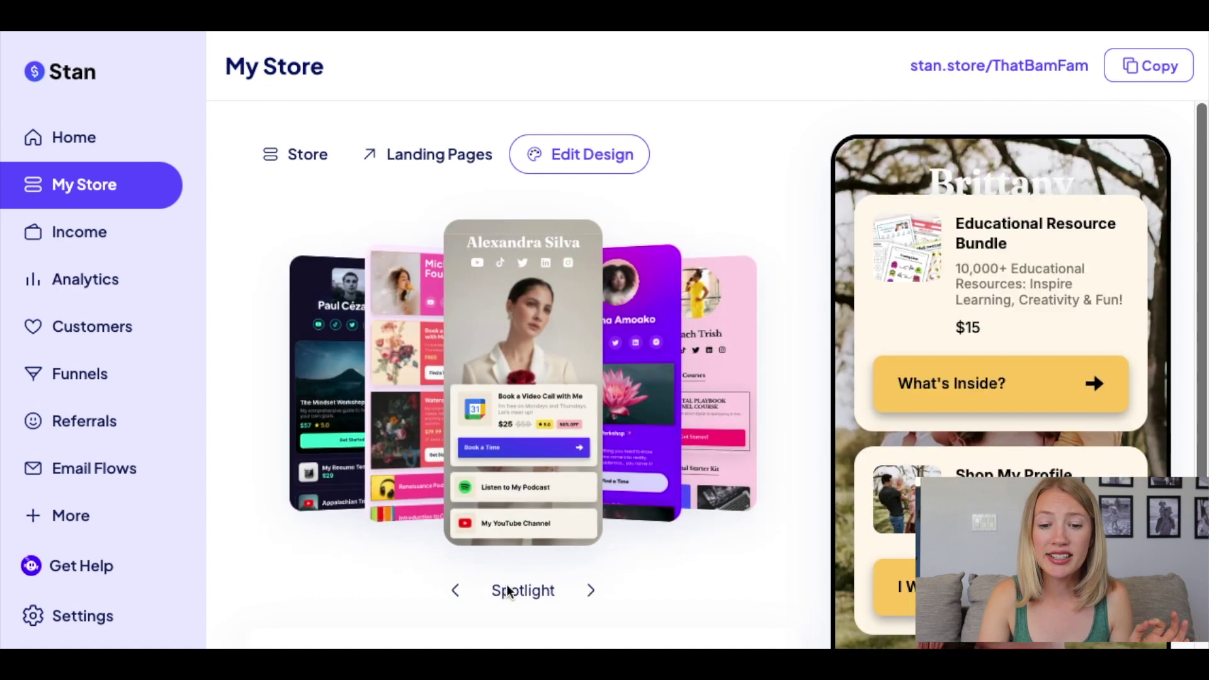
left_click(457, 591)
left_click(458, 591)
left_click(459, 592)
left_click(459, 592)
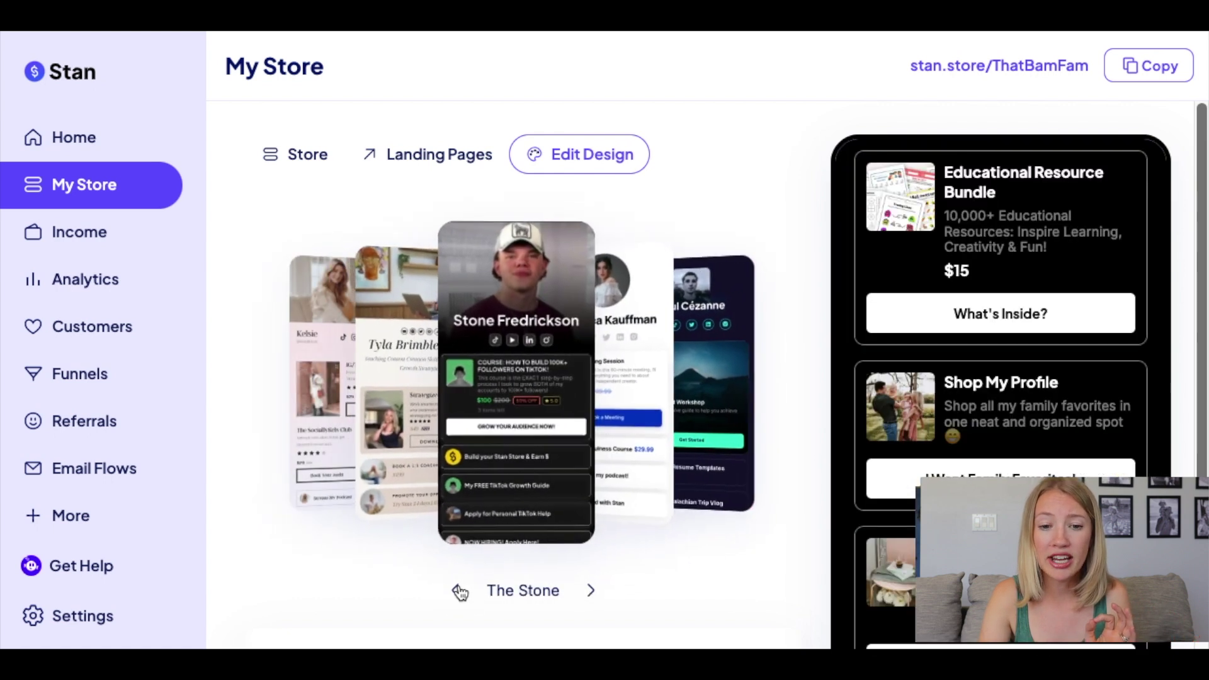
left_click(459, 592)
left_click(459, 591)
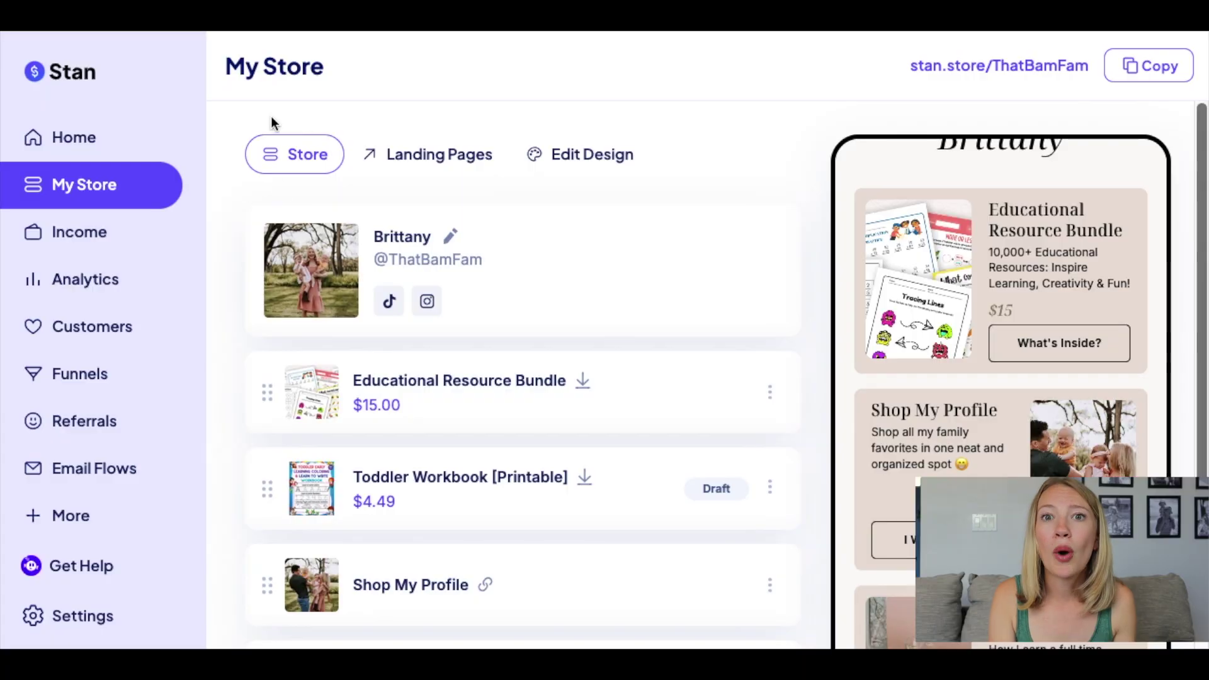
Start another store product of the Collect Emails / Applications type.
scroll(432, 405, "down", 4)
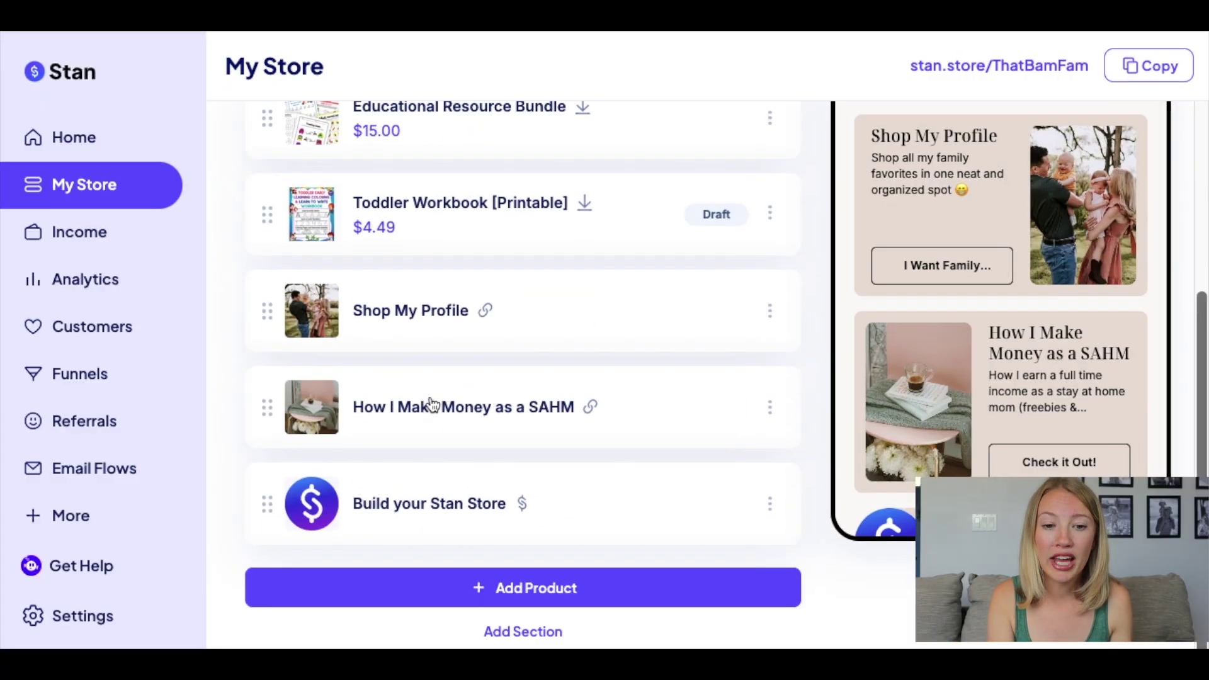
left_click(524, 591)
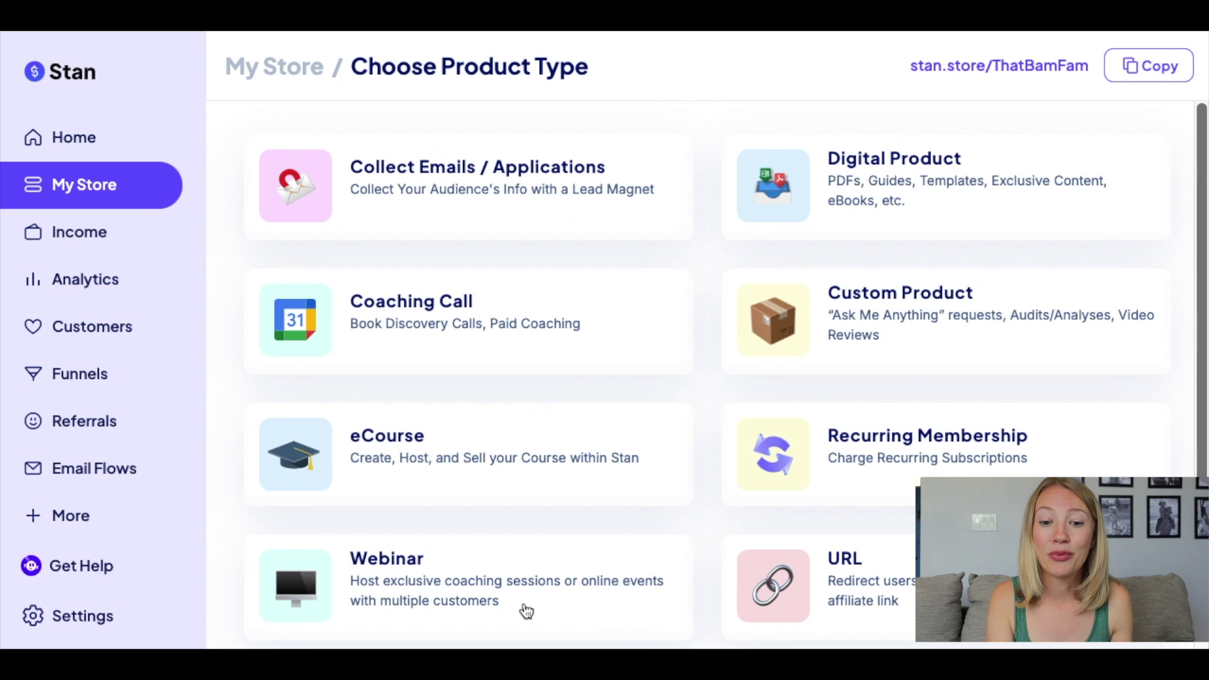
left_click(377, 186)
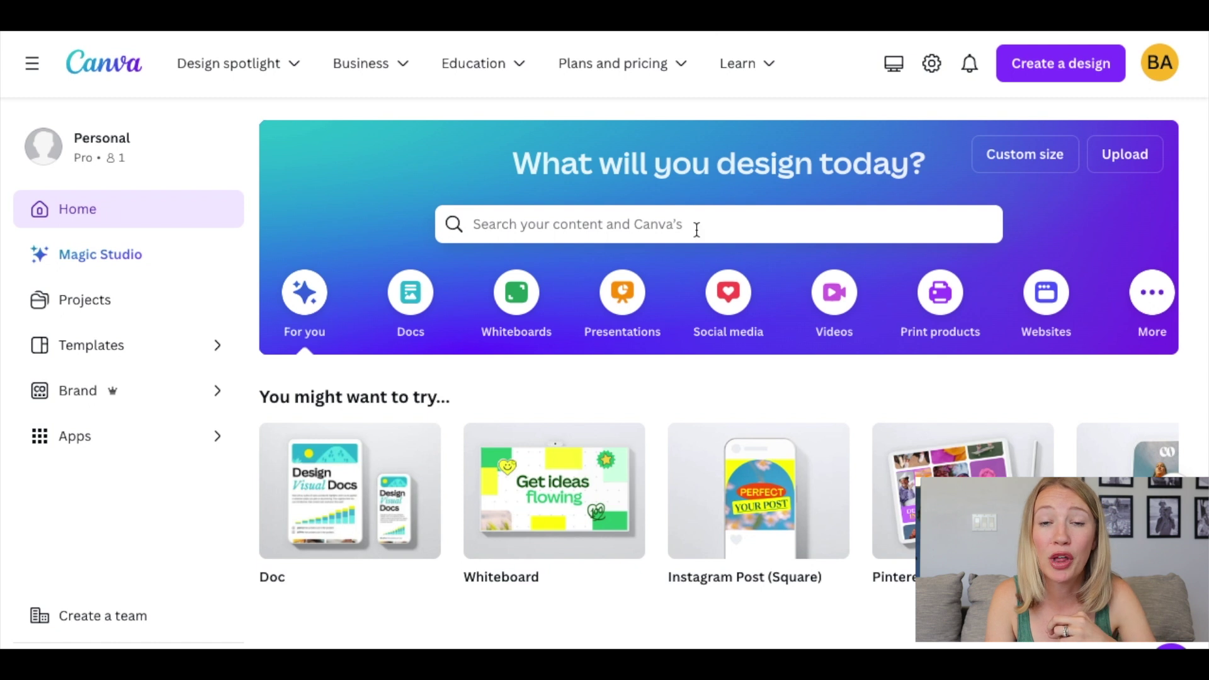
Switch to Canva and search its content for "checklist".
scroll(697, 229, "down", 2)
scroll(692, 214, "up", 1)
left_click(639, 167)
type("dhecklist")
key("Return")
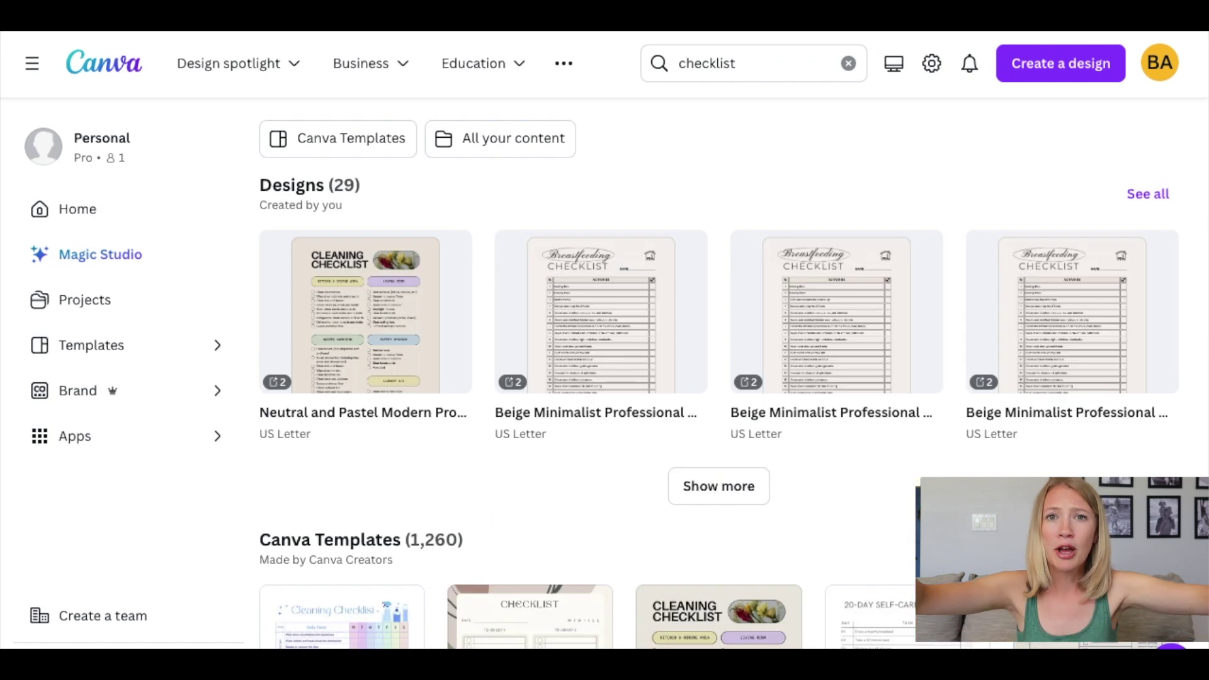
Open the existing breastfeeding checklist design for editing and select the word "Breastfeeding" in its page 1 title.
left_click(603, 307)
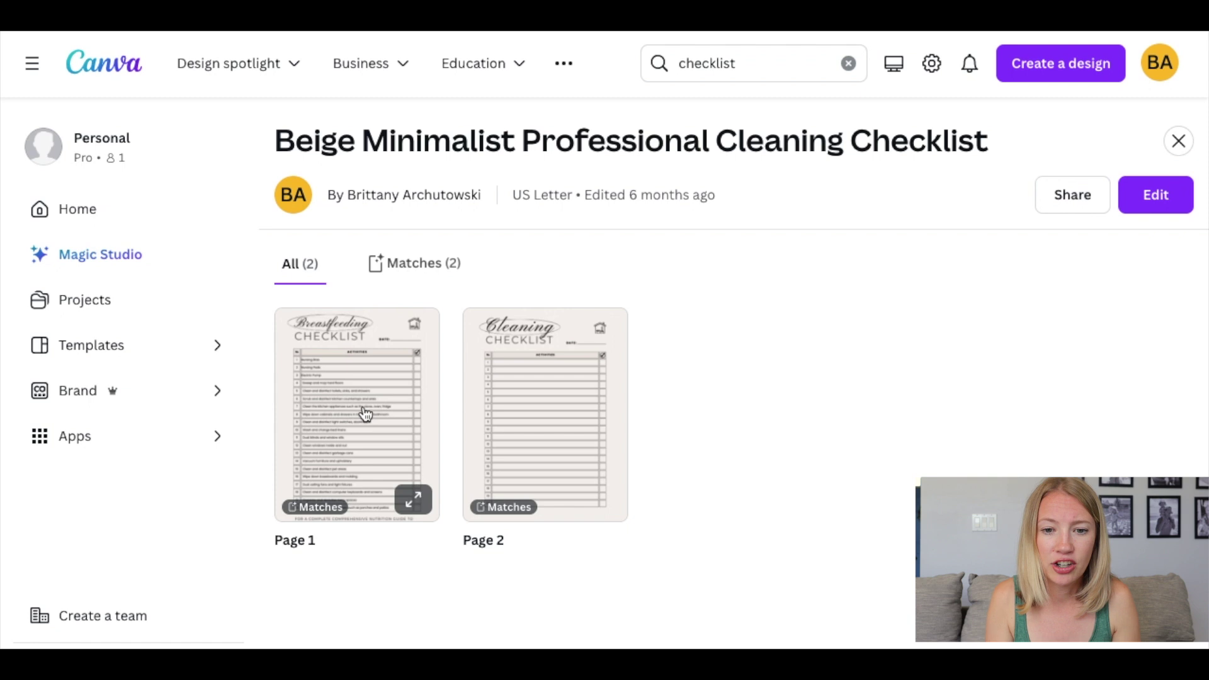
left_click(365, 413)
double_click(408, 229)
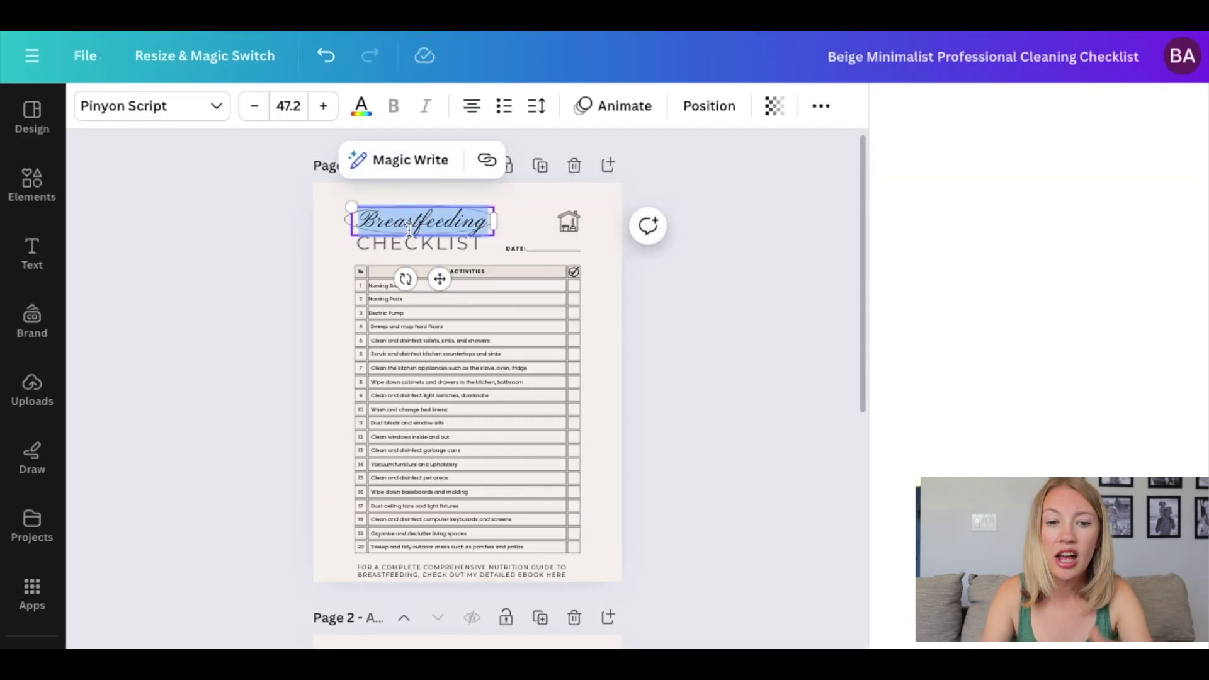
Select the house graphic beside the page 1 title and open the elements library to look for replacement graphics.
scroll(409, 299, "up", 5)
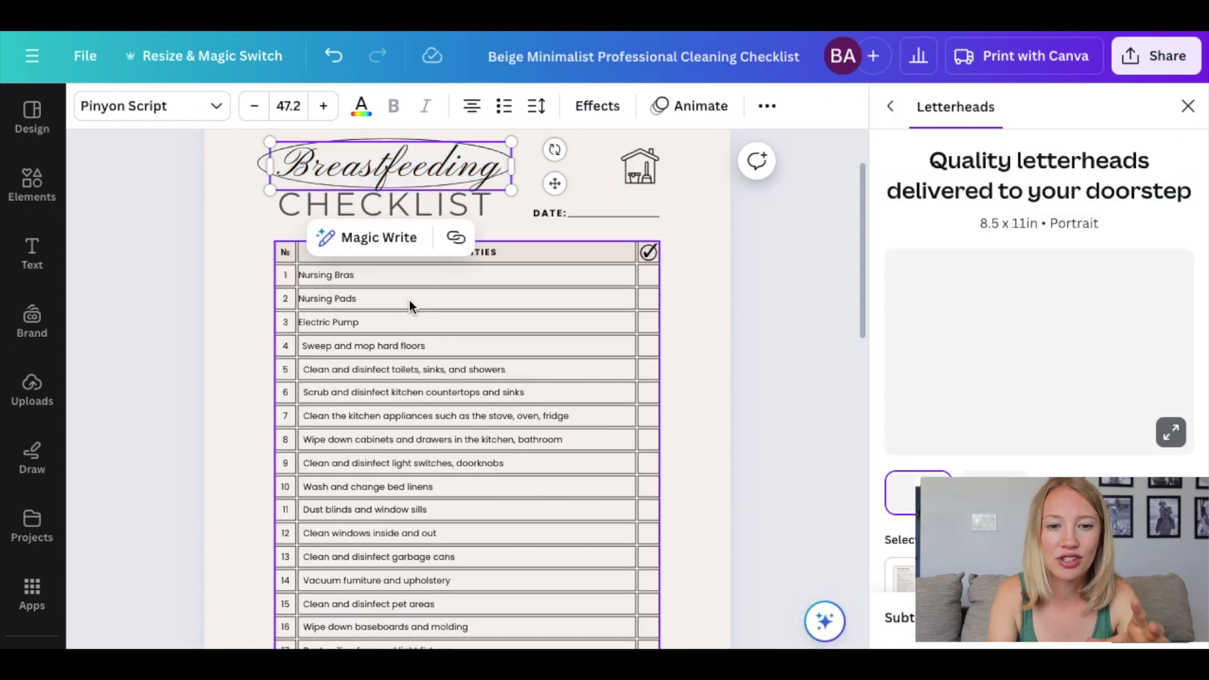
left_click(429, 207)
left_click(403, 165)
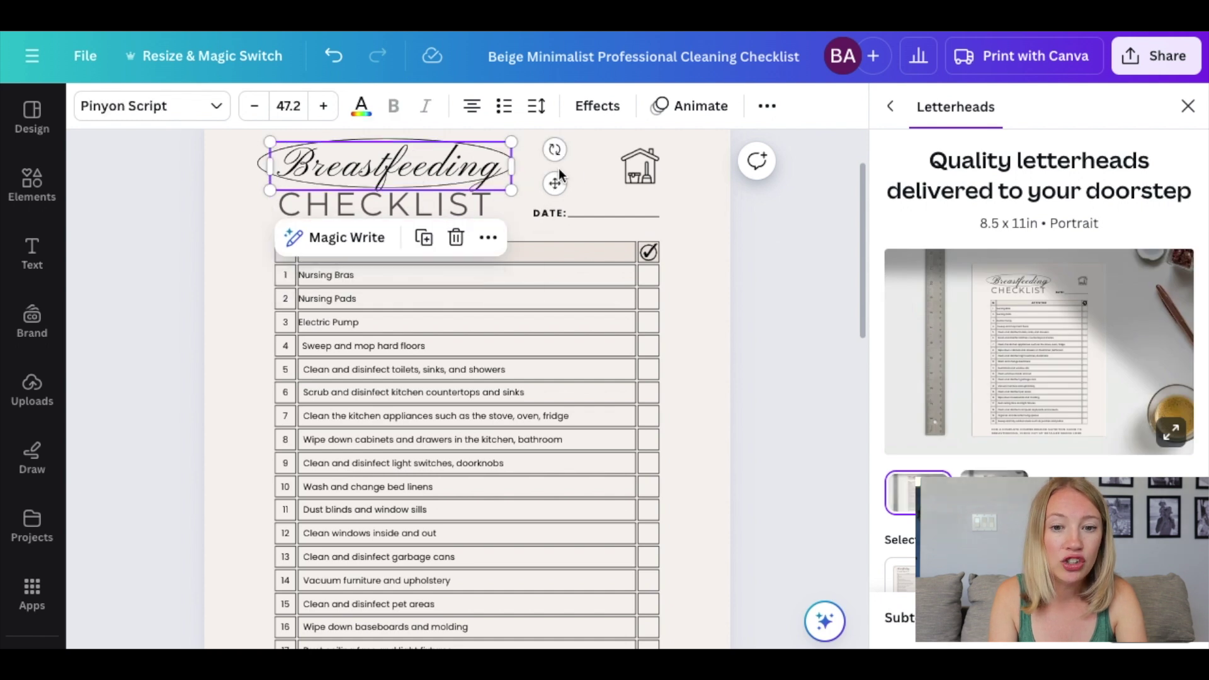
left_click(643, 178)
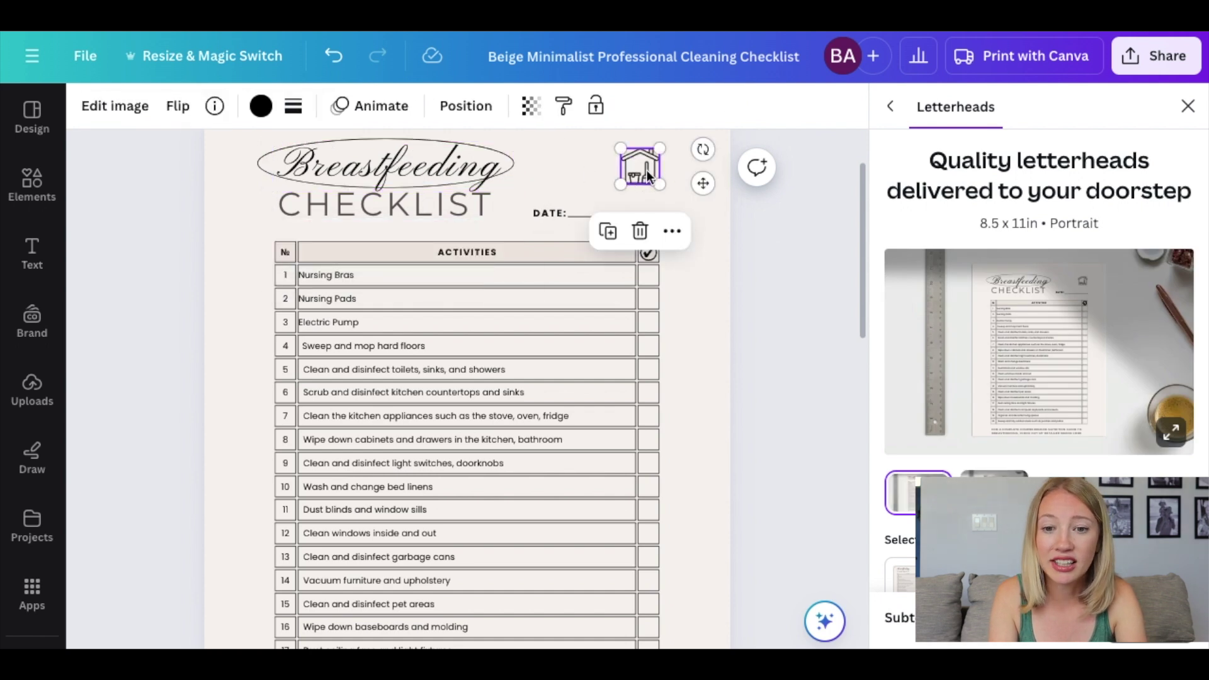
left_click(53, 195)
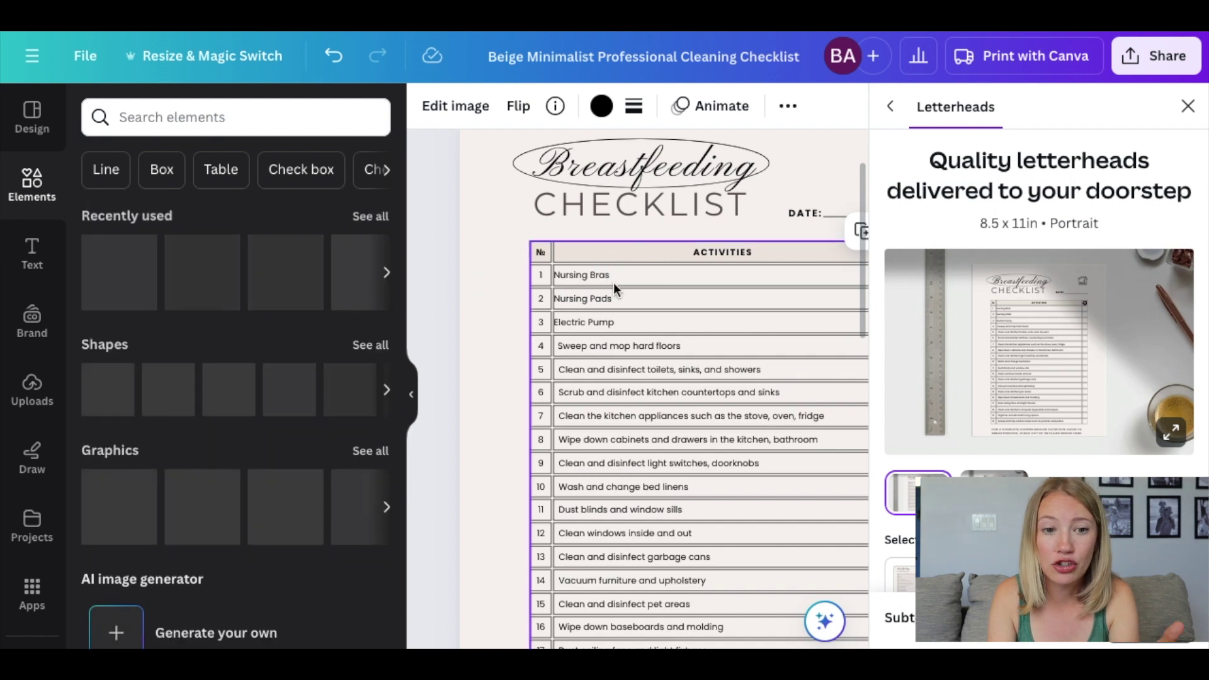
Close the letterheads print preview and replace the text of checklist item 4 with "Handless Pump".
left_click(616, 283)
left_click(1188, 106)
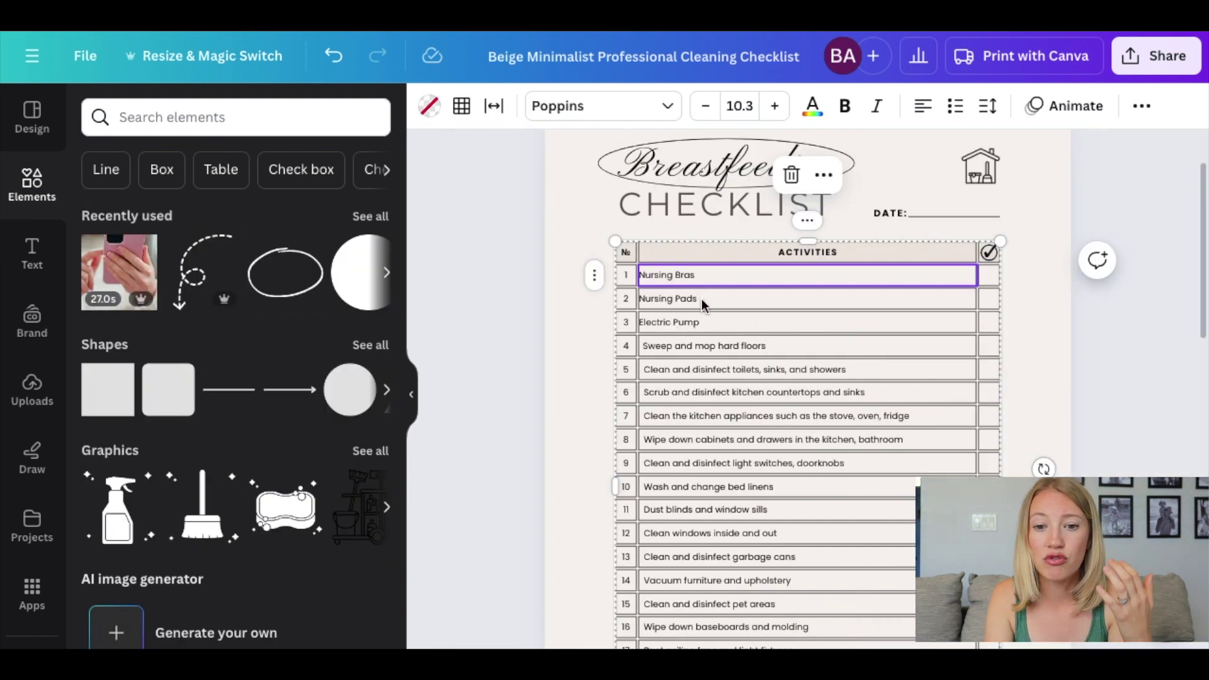
left_click(696, 321)
double_click(694, 346)
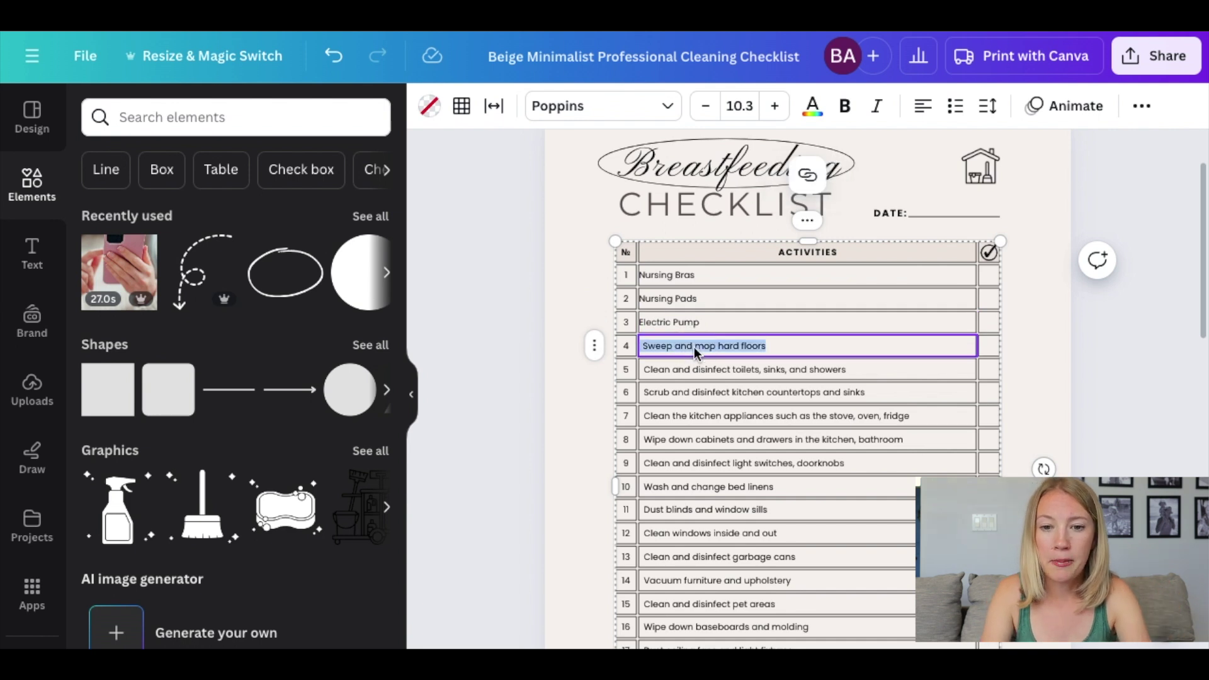
type("Handless Pump")
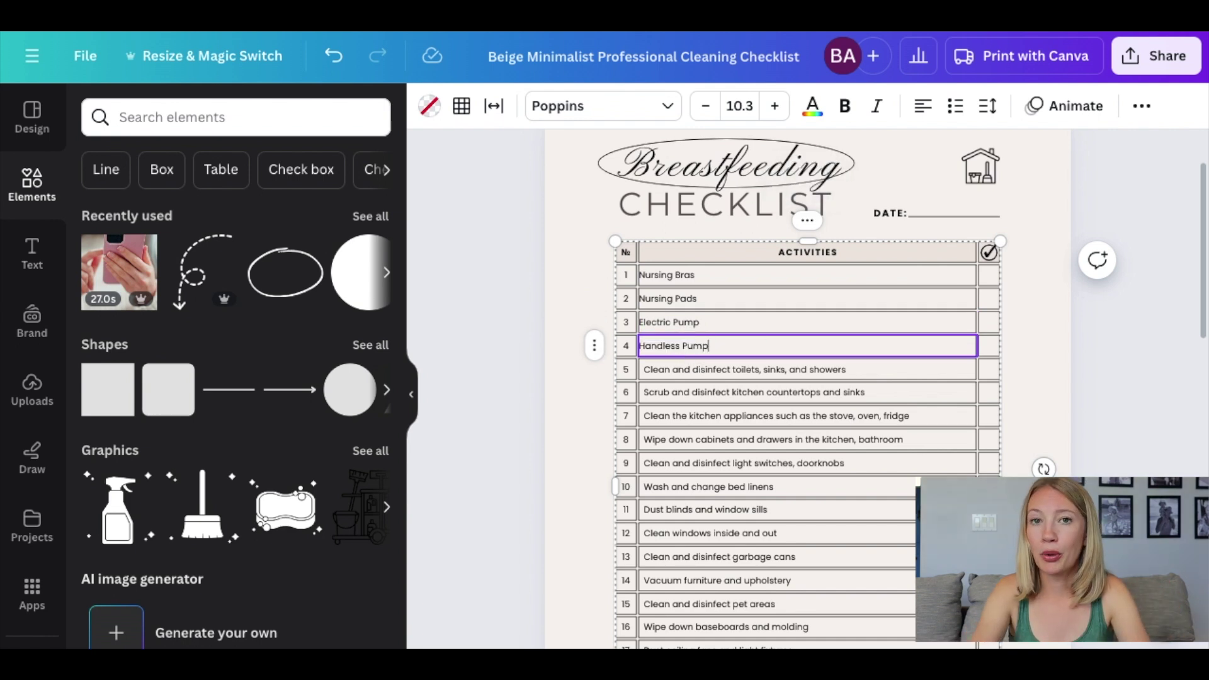
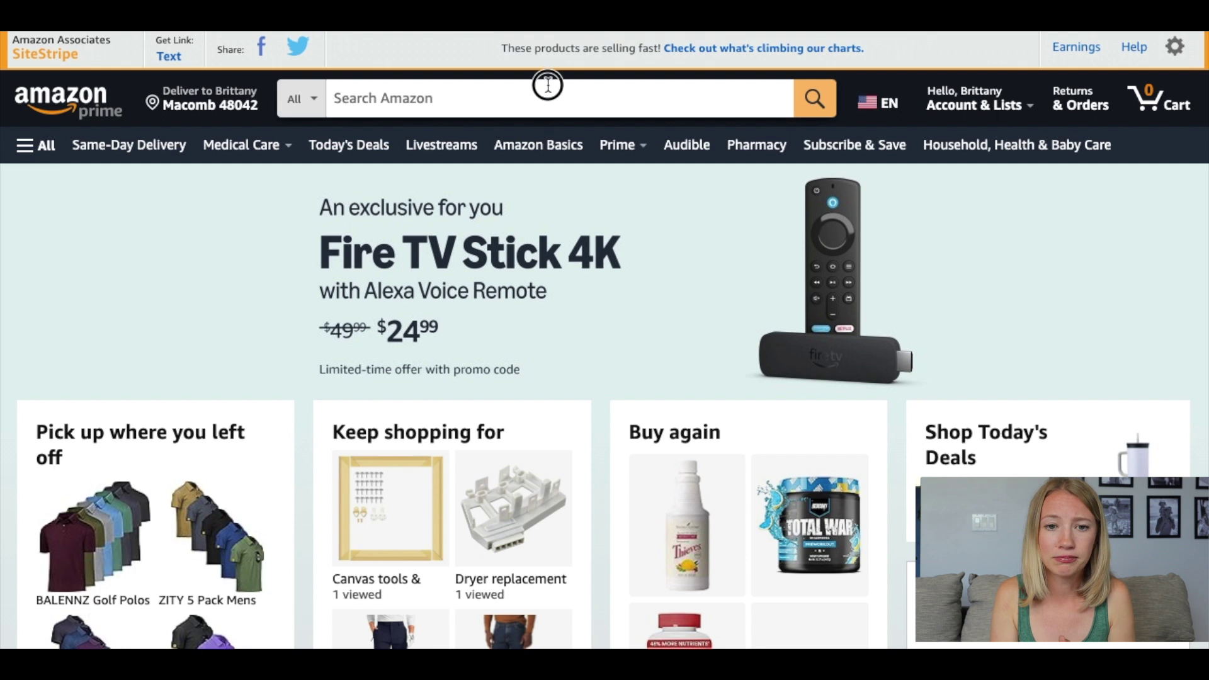
On Amazon, search for "nursing bras" and open the Stelle Nursing Bras Maternity Bra product page.
type("nursing bras")
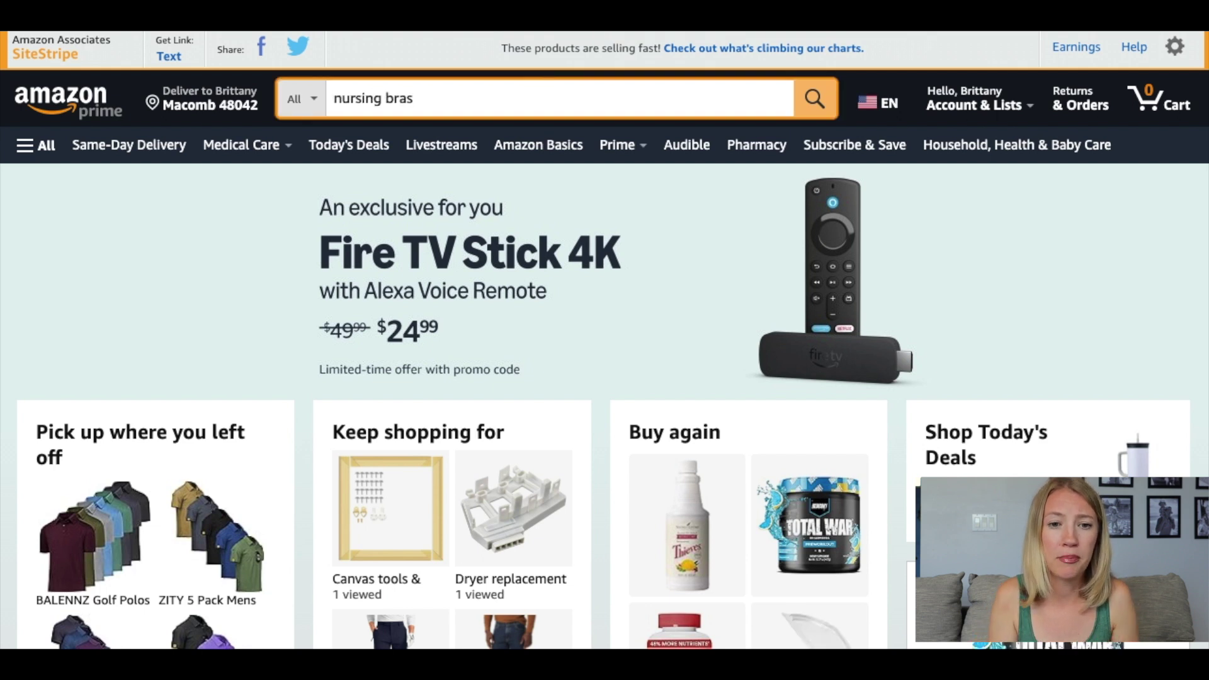
key("Return")
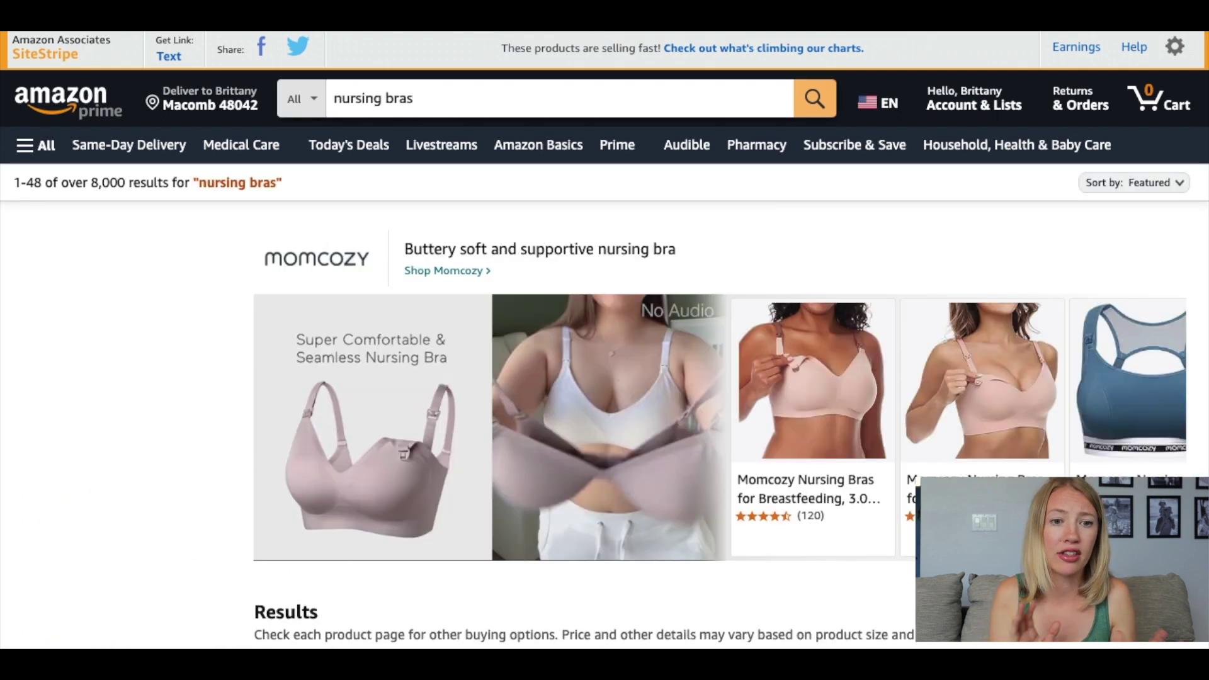
scroll(533, 343, "down", 4)
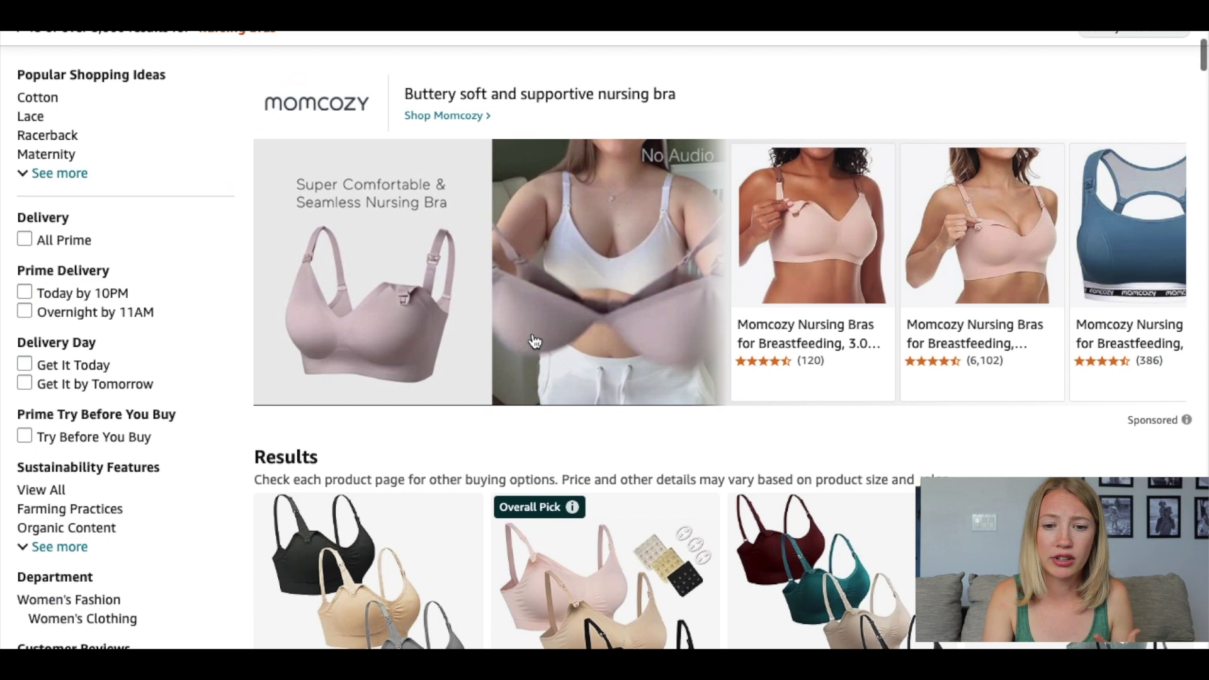
scroll(447, 455, "down", 2)
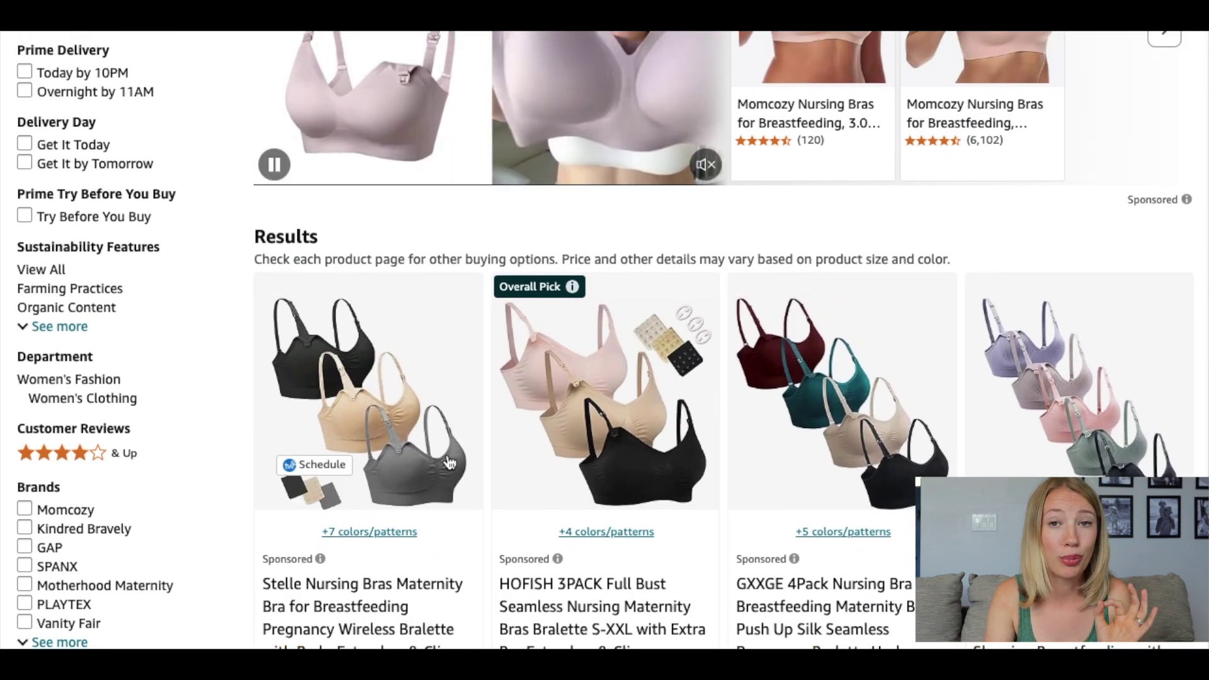
scroll(449, 462, "down", 2)
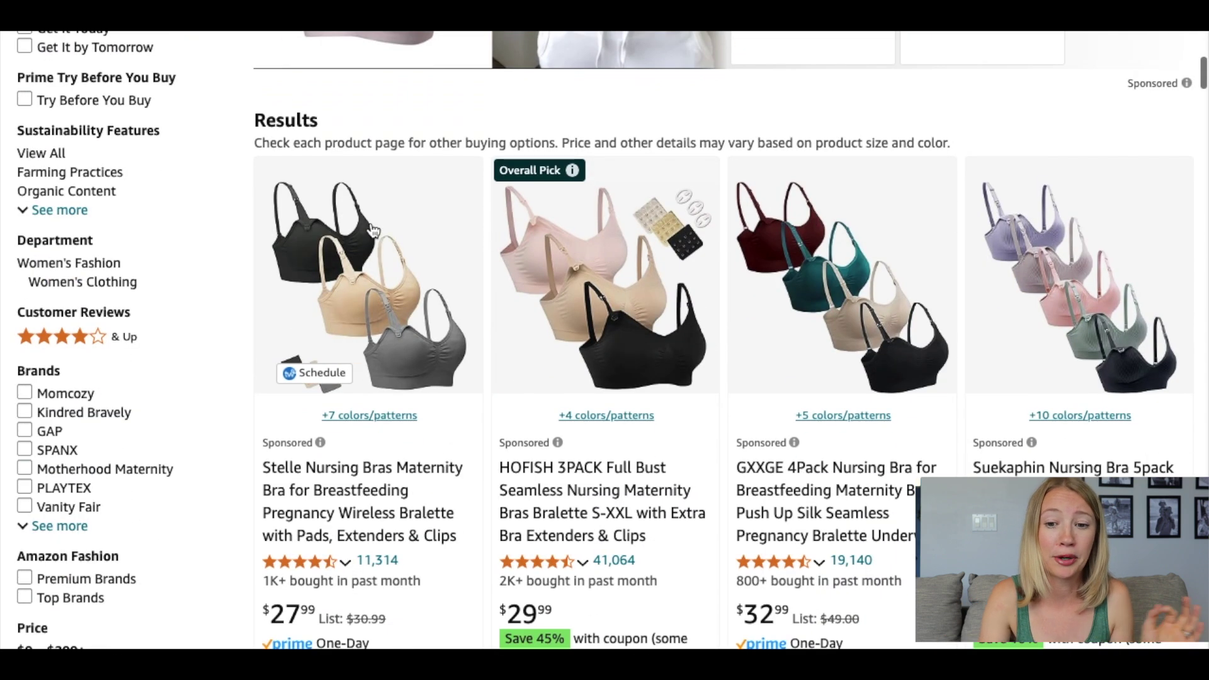
left_click(370, 241)
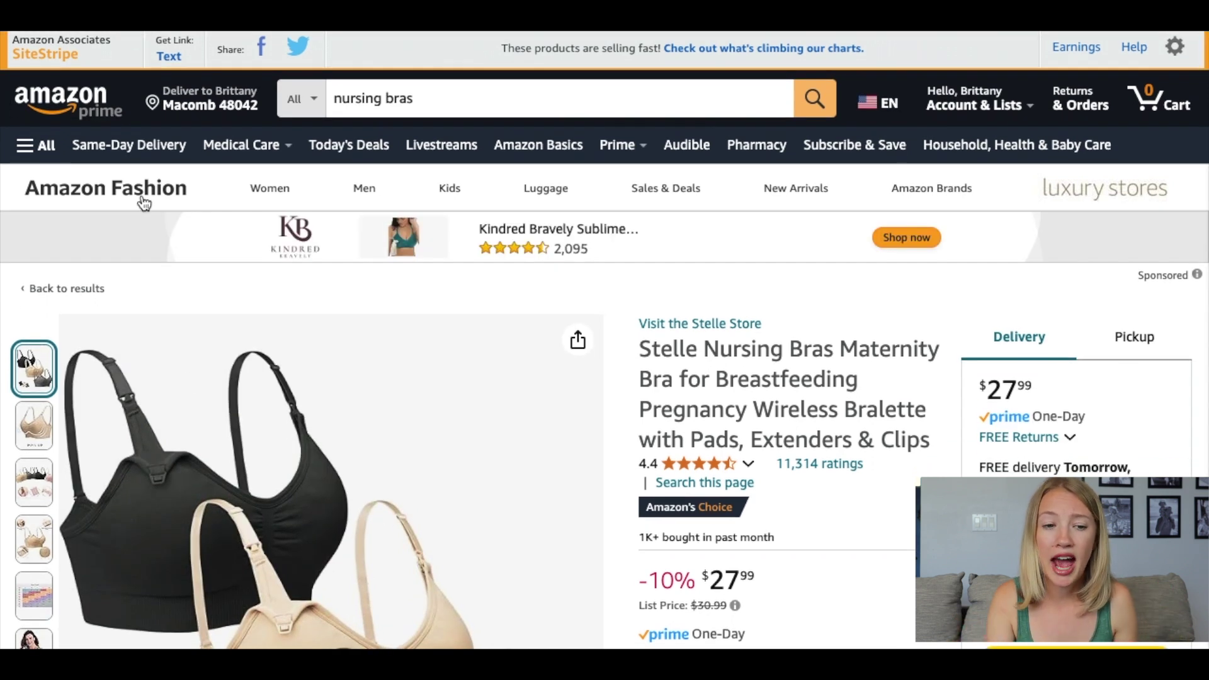
Generate the SiteStripe text affiliate link for the Stelle nursing bra and copy it.
left_click(172, 58)
left_click(245, 239)
key("ctrl+c")
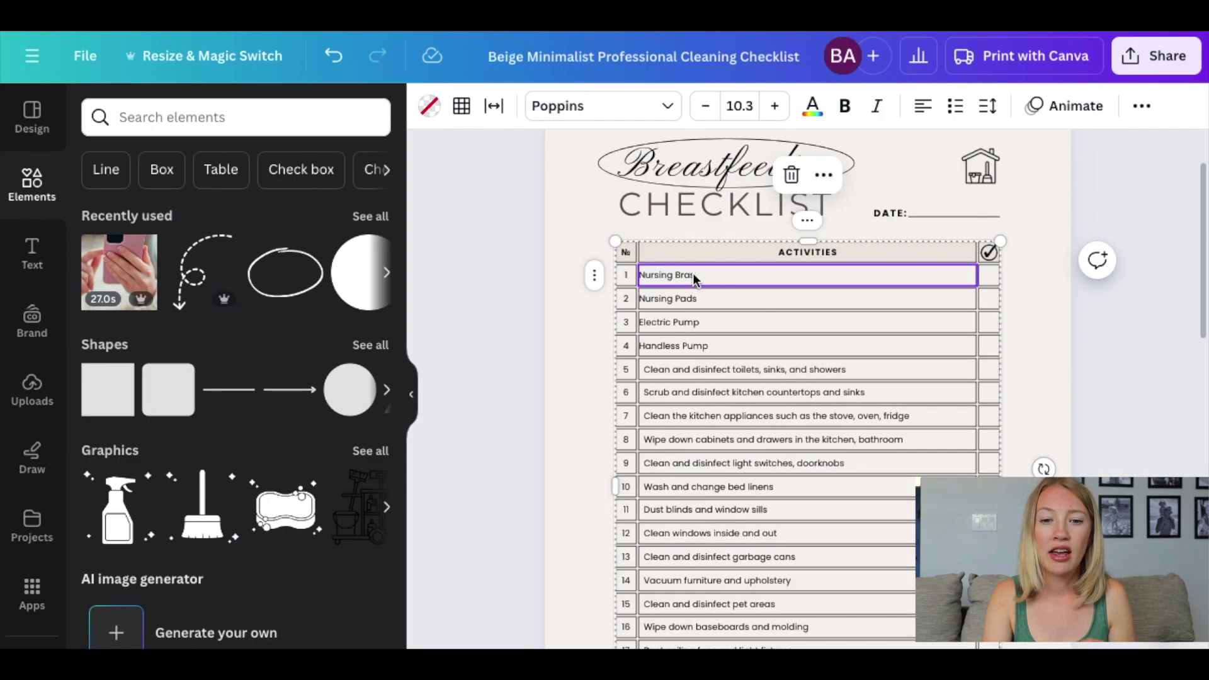
left_click(694, 278)
key("ctrl+a")
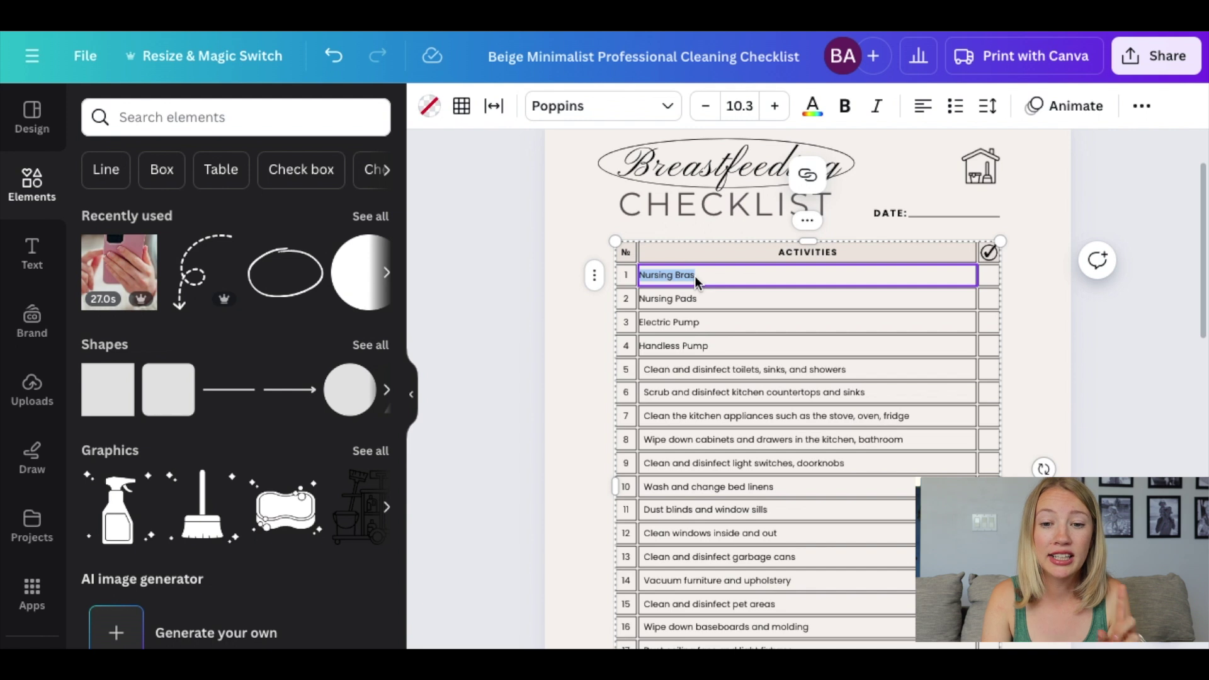
left_click(808, 174)
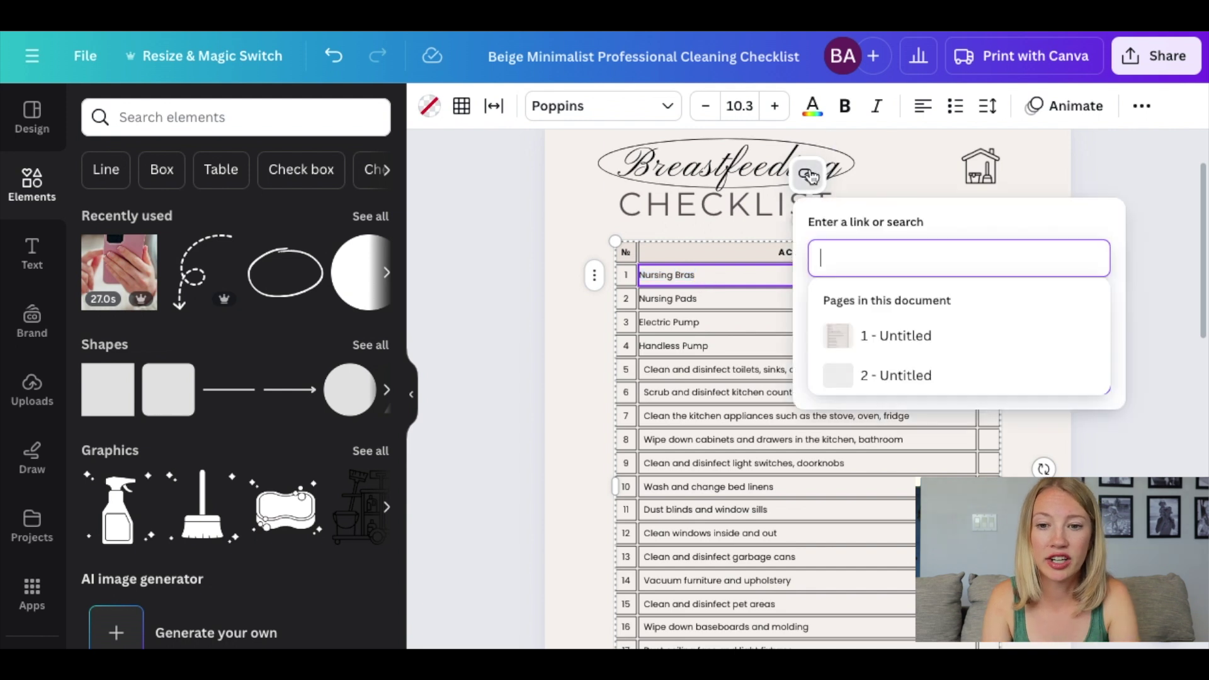
key("ctrl+v")
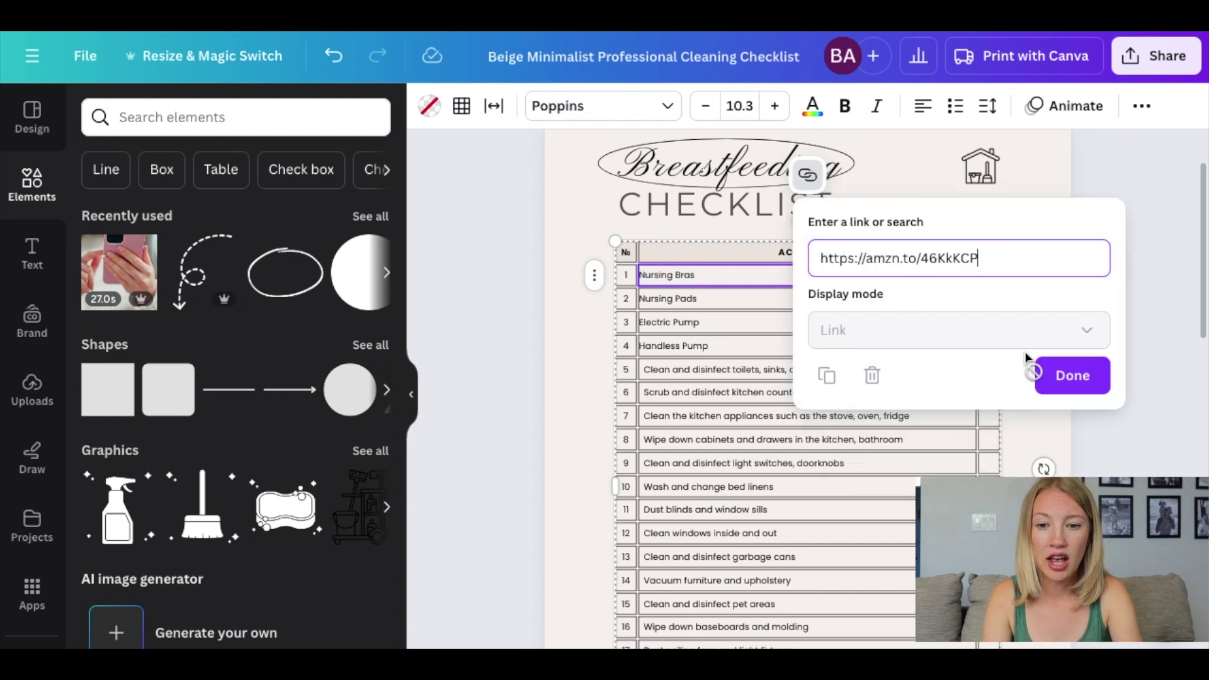
left_click(1059, 376)
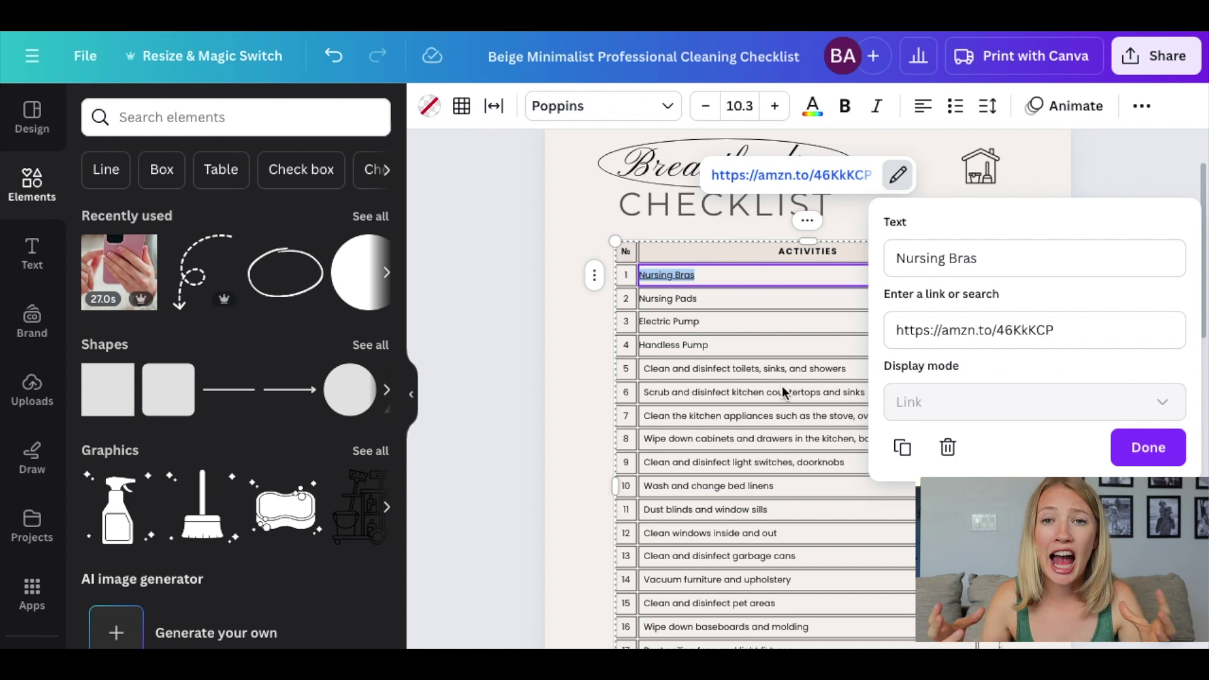
left_click(1177, 457)
left_click(1127, 432)
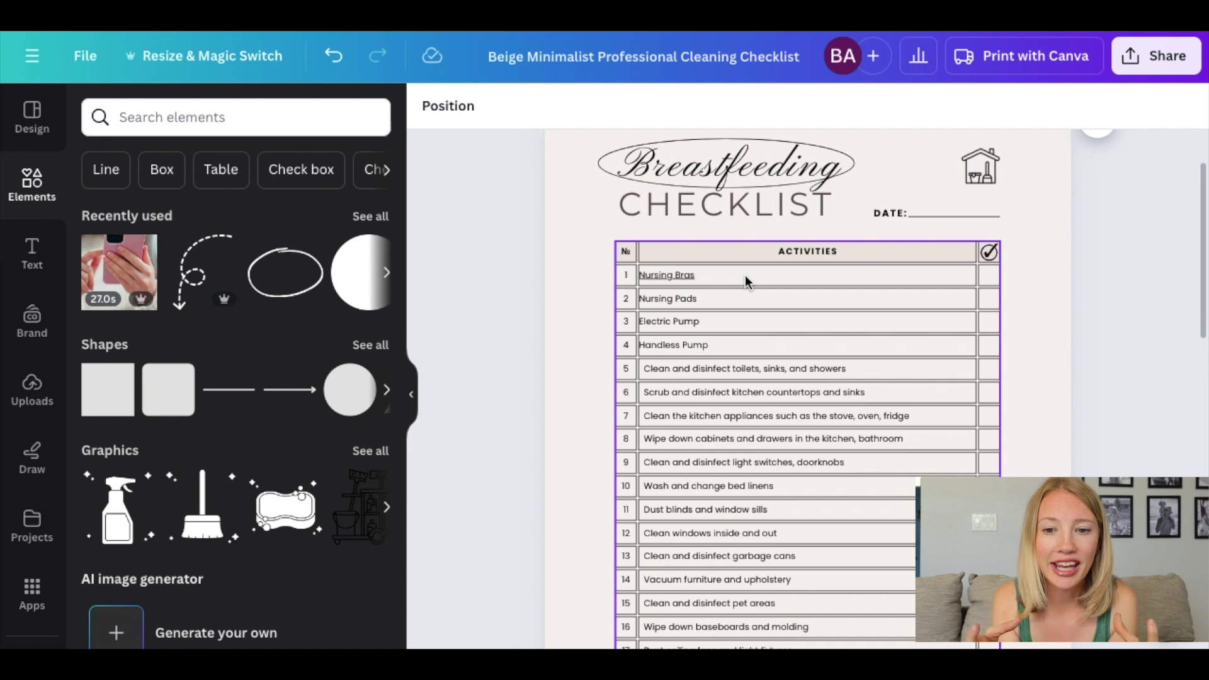
left_click(1076, 244)
Download only page 1 of the checklist design as a PDF Standard file.
left_click(1141, 63)
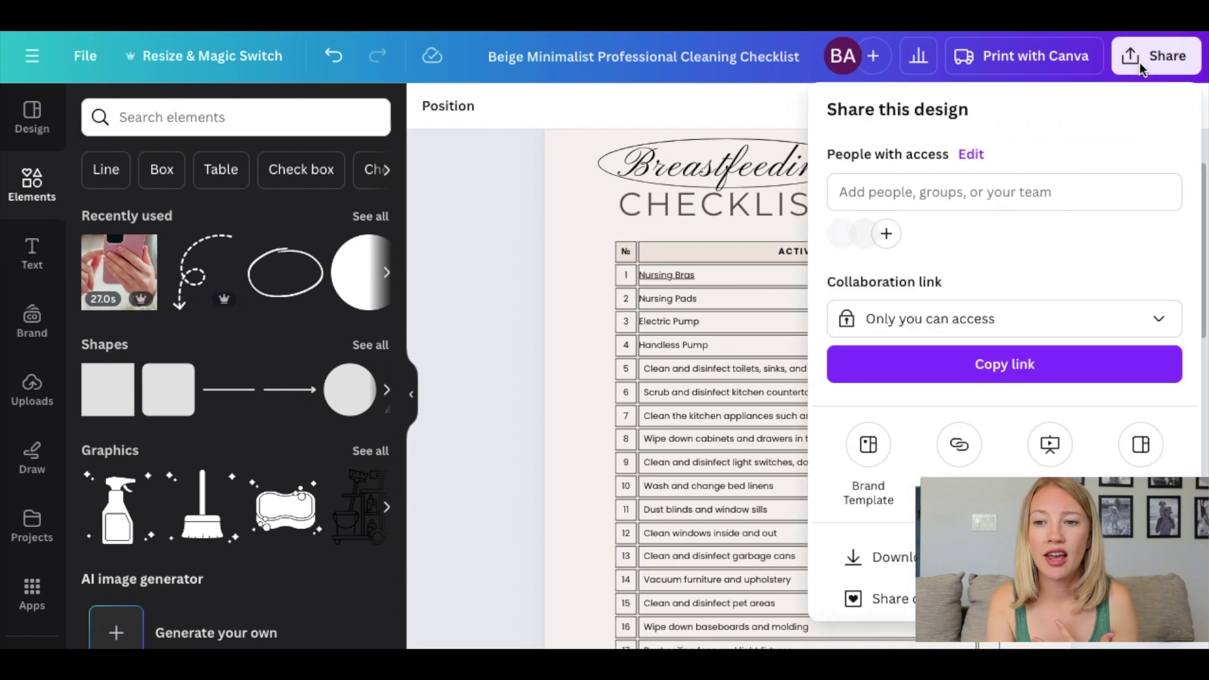
left_click(880, 556)
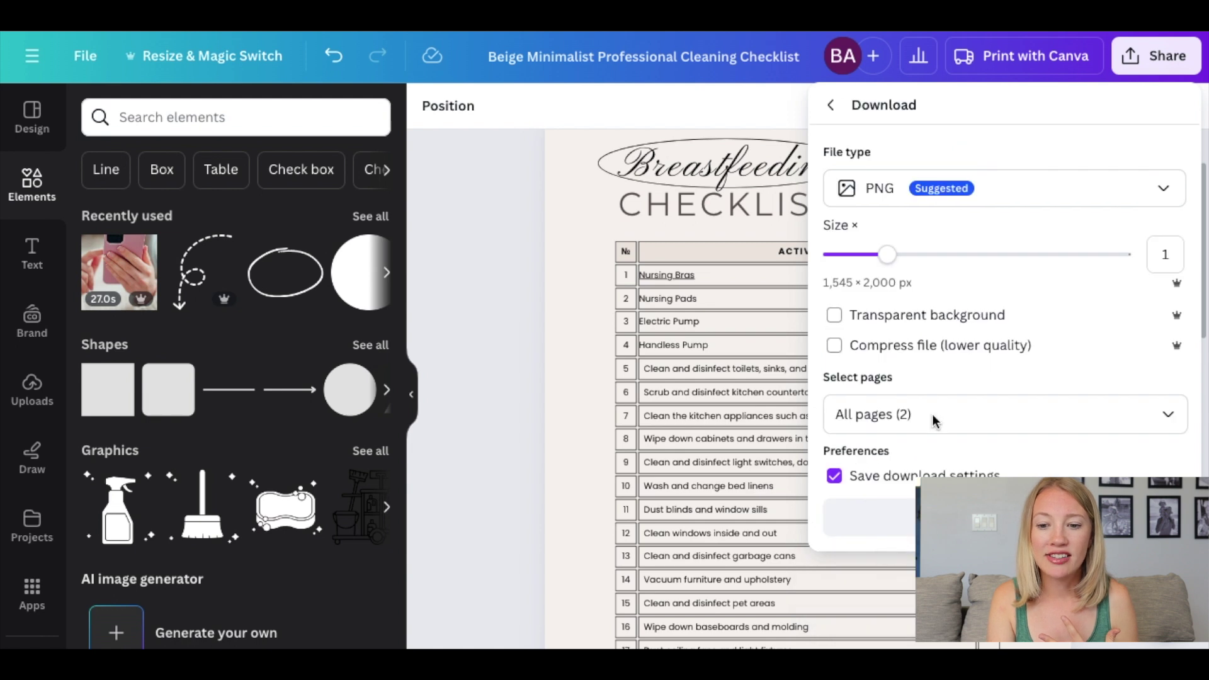
left_click(937, 199)
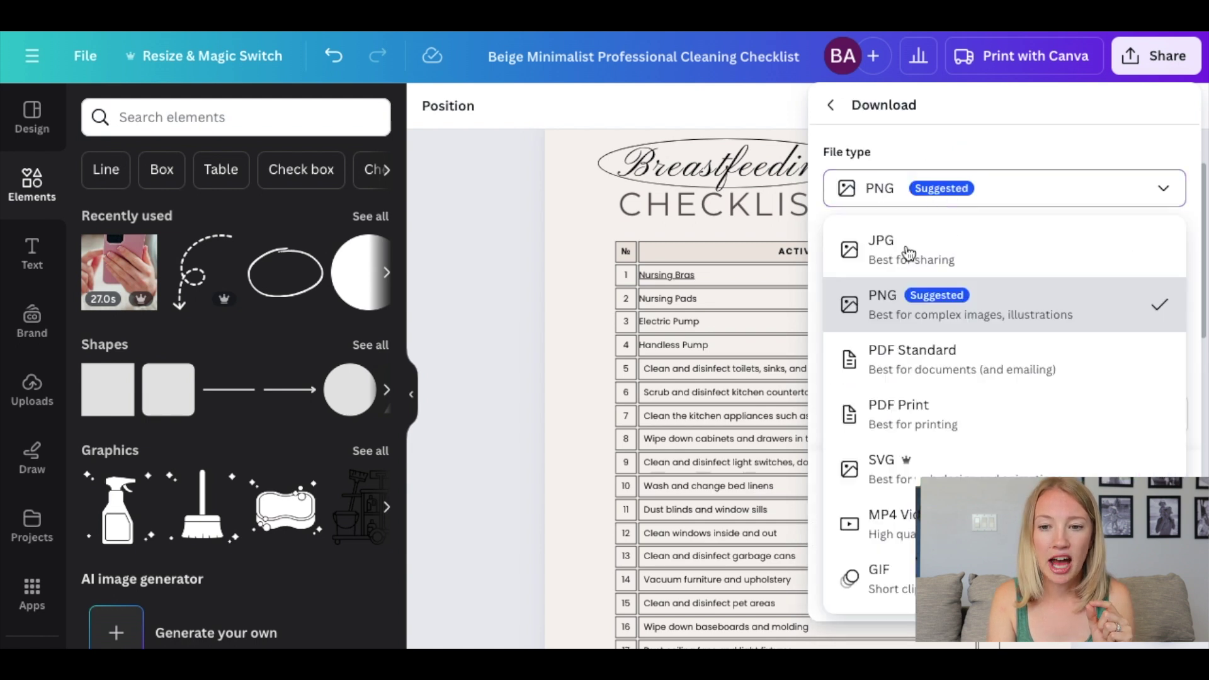
left_click(885, 372)
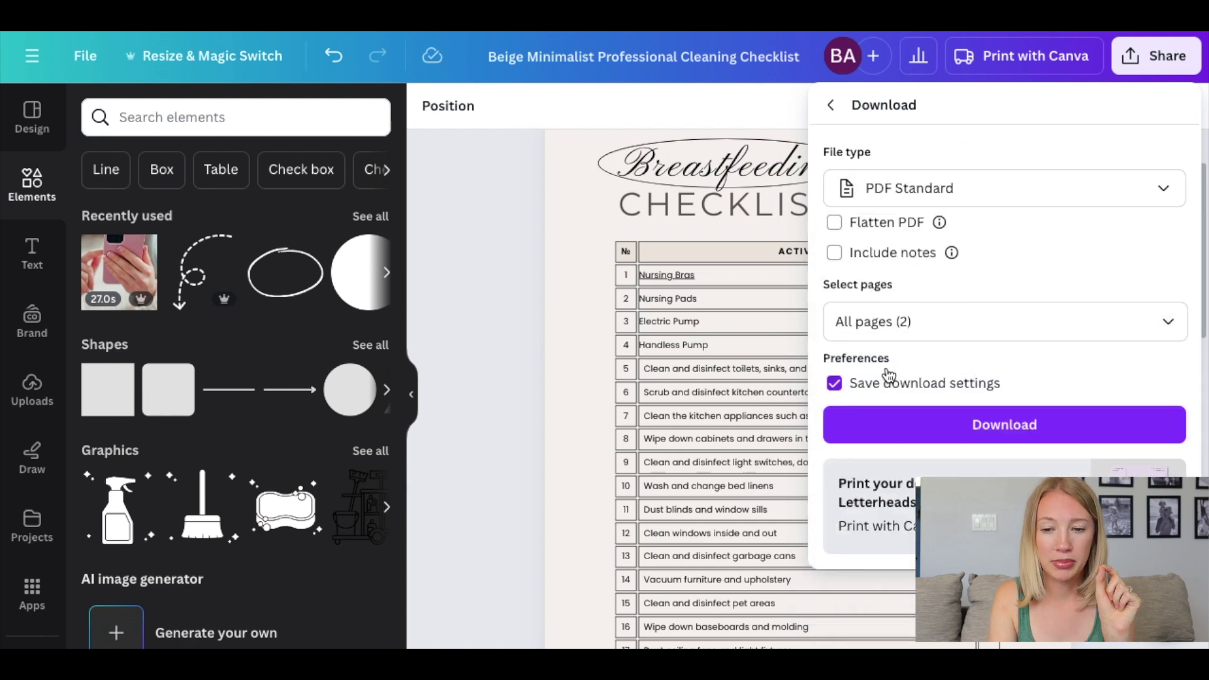
left_click(991, 321)
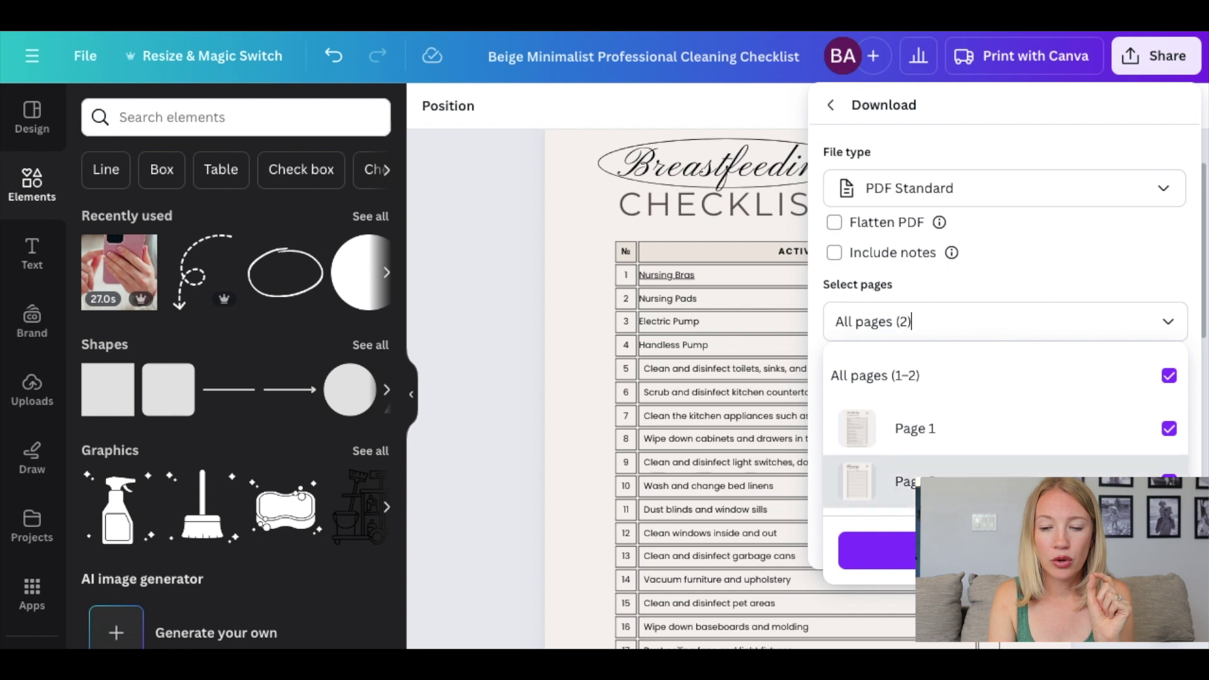
left_click(1007, 491)
left_click(1005, 550)
left_click(1022, 420)
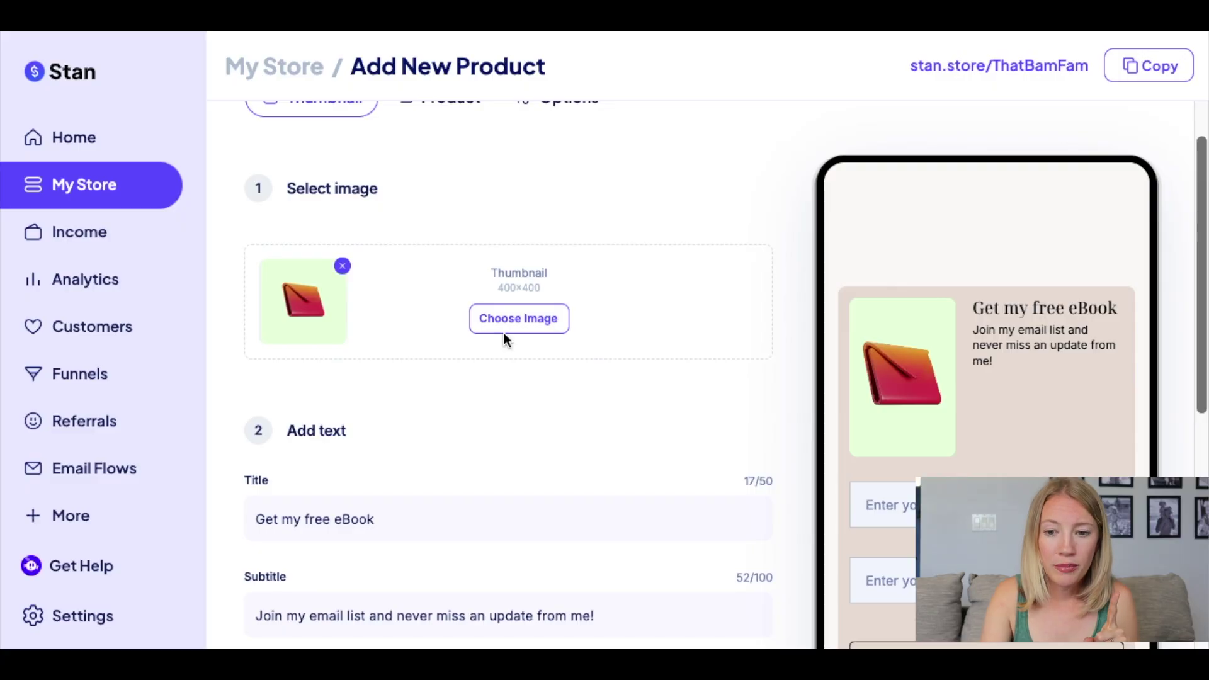
In Stan, search the thumbnail images for "breastfeeding" and use the photo of the woman nursing in a blue camp chair.
left_click(506, 326)
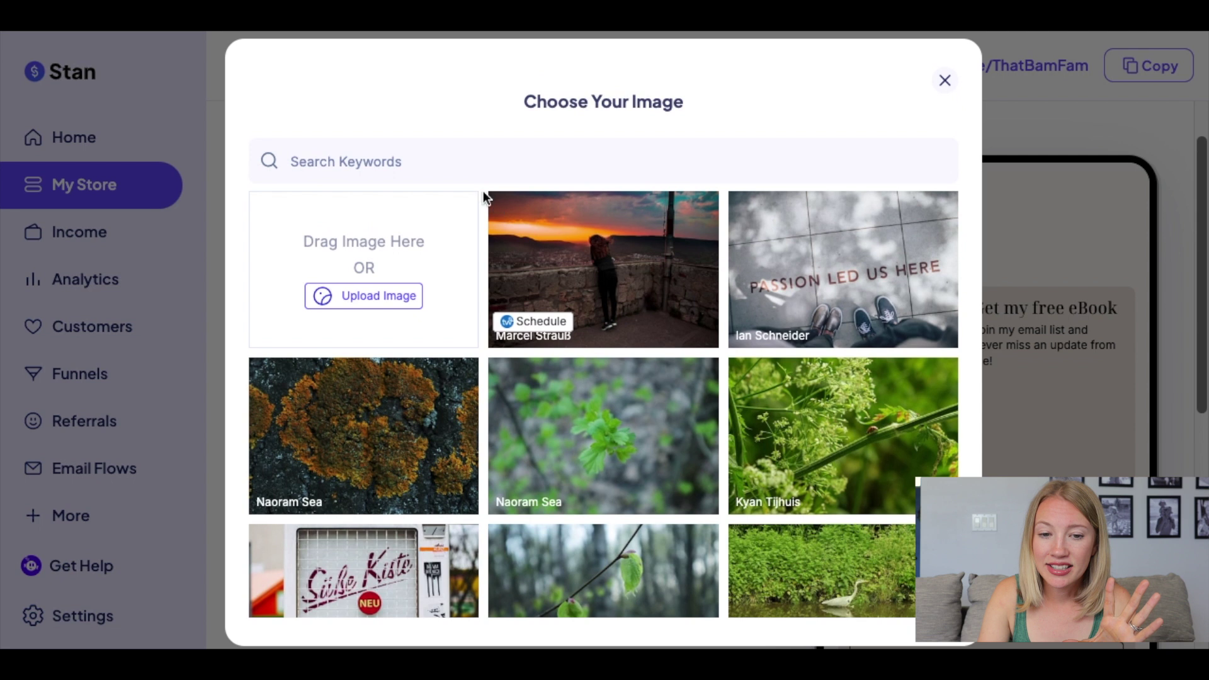
left_click(462, 159)
type("br")
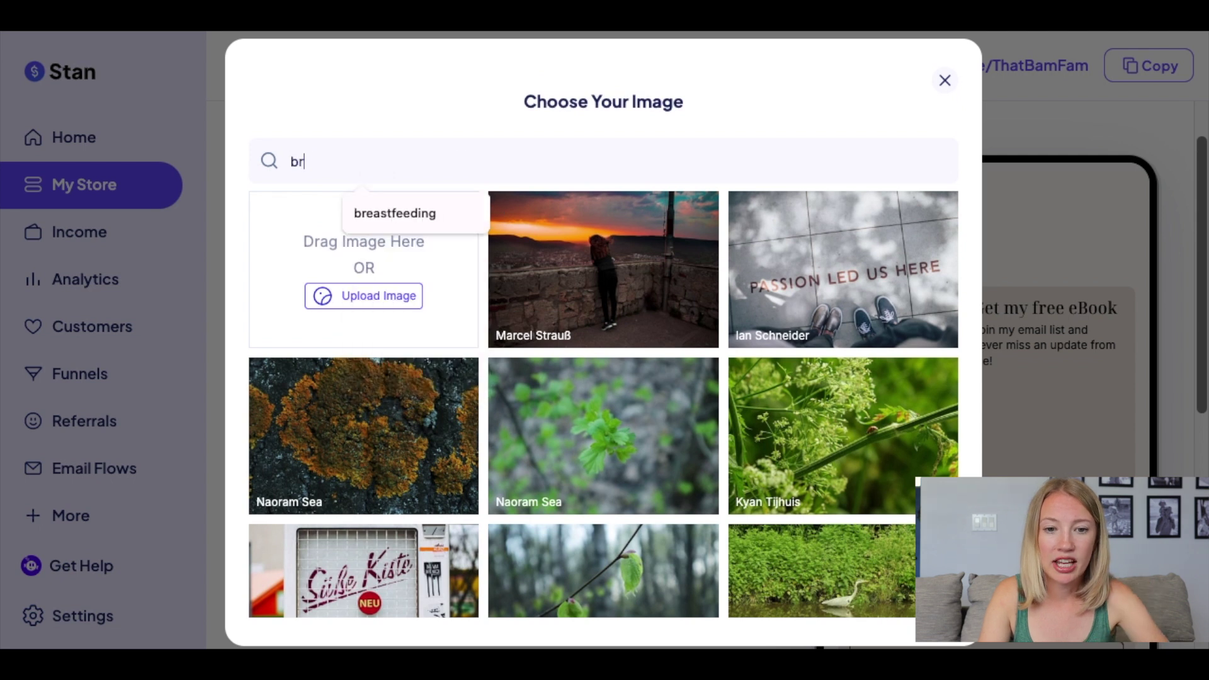
type("eastfeeding")
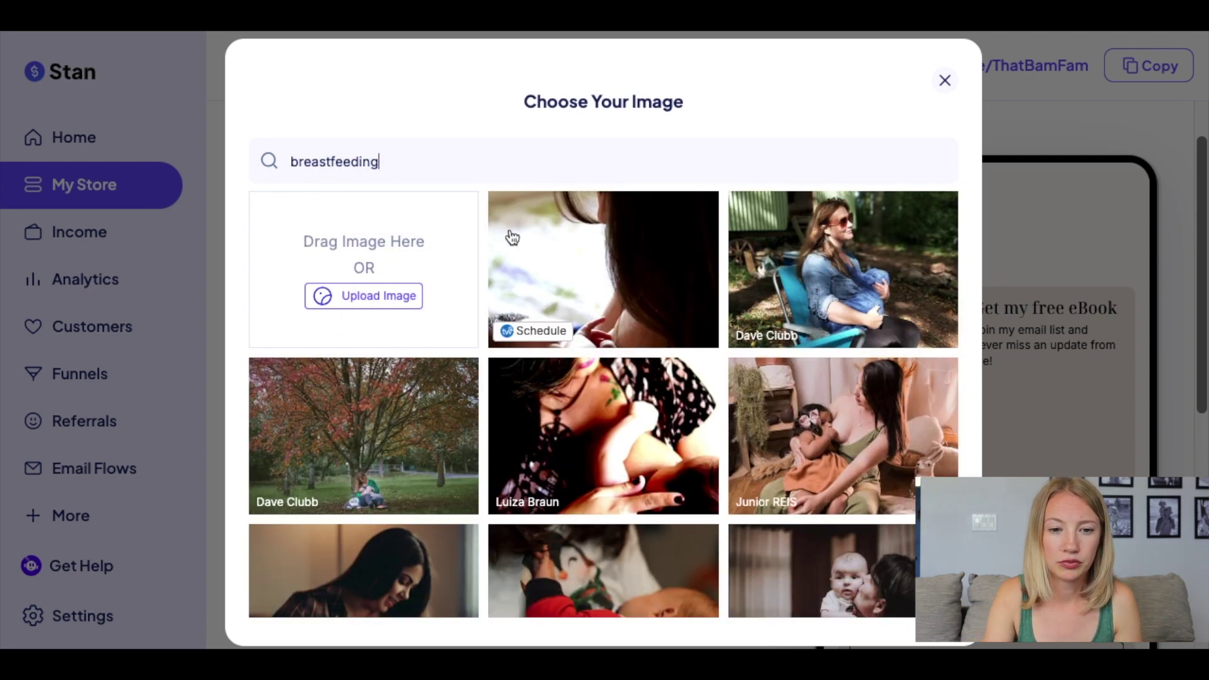
left_click(825, 281)
left_click(787, 556)
Replace the product title with "Free Breastfeeding Checklist".
scroll(772, 547, "down", 1)
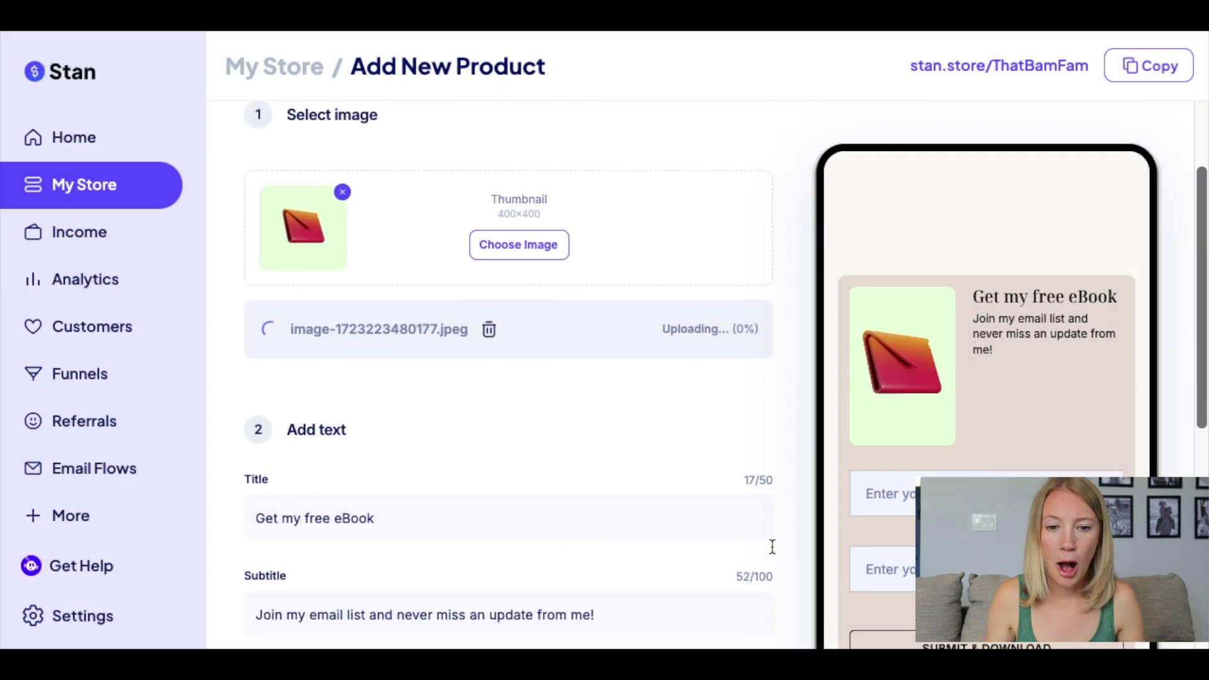
scroll(522, 500, "down", 1)
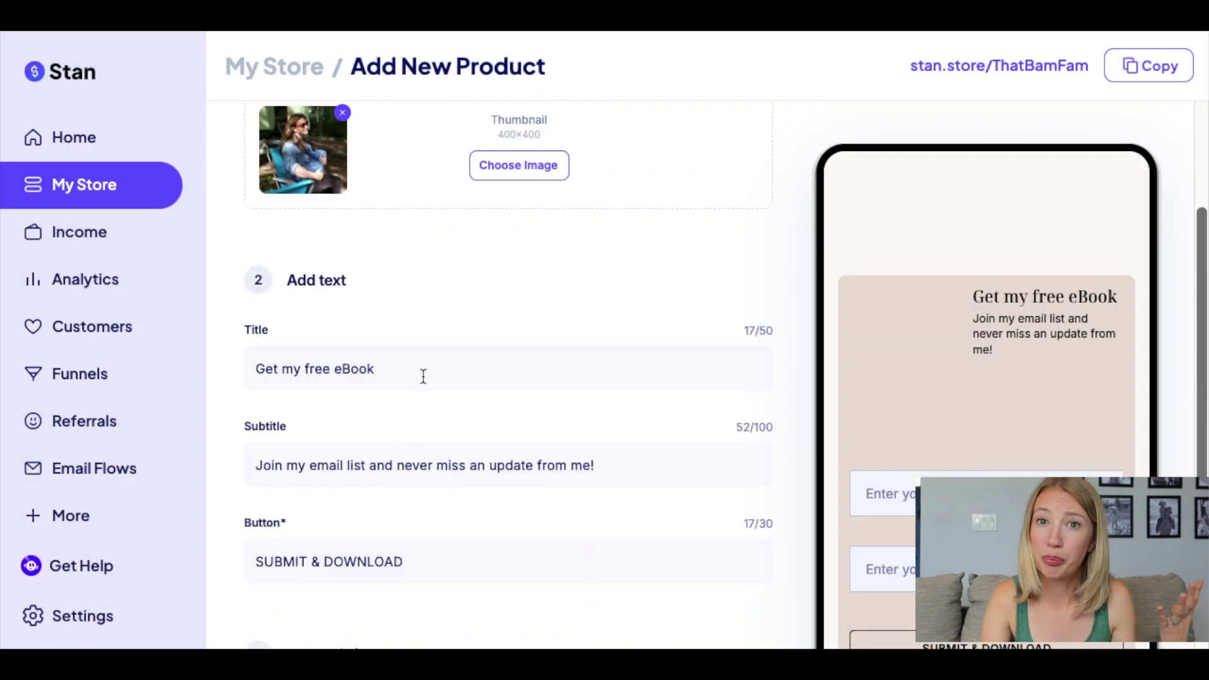
triple_click(405, 368)
type("Brea")
key("BackSpace")
key("BackSpace")
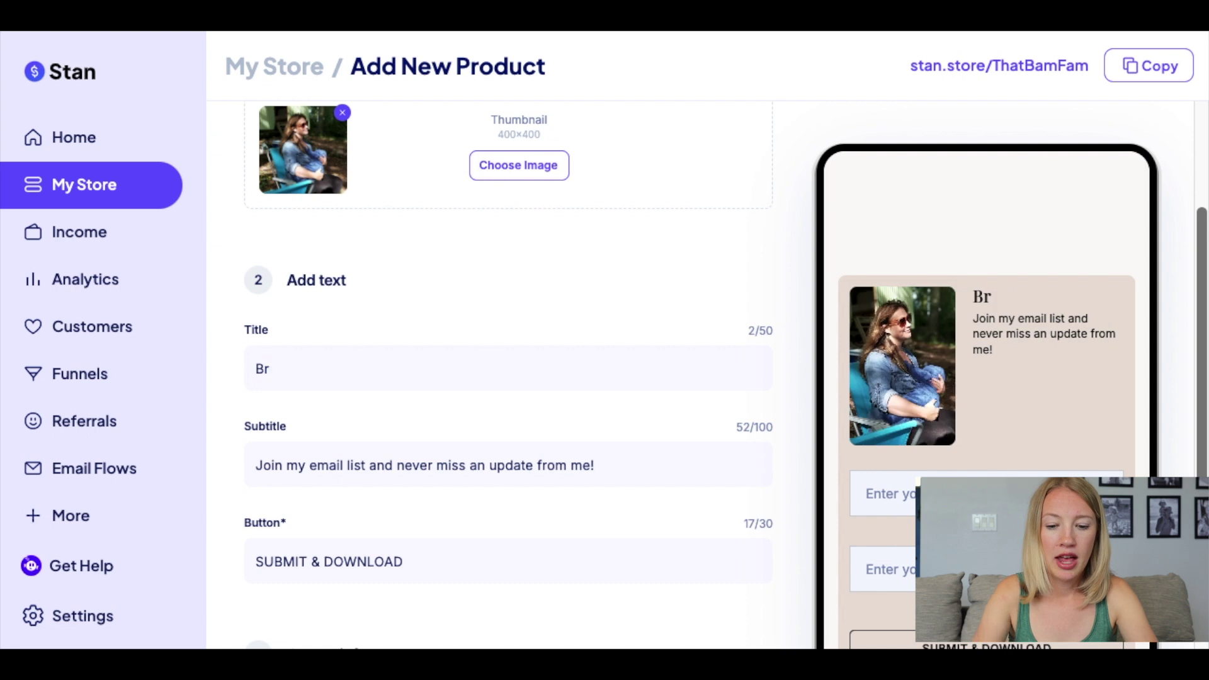
key("BackSpace")
key("BackSpace")
type("Free Breastfeeding Checkli")
key("BackSpace")
type("eckli")
Replace the product subtitle with "Don't miss out on any breastfeeding essentials with this nursing checklist.".
scroll(433, 462, "down", 1)
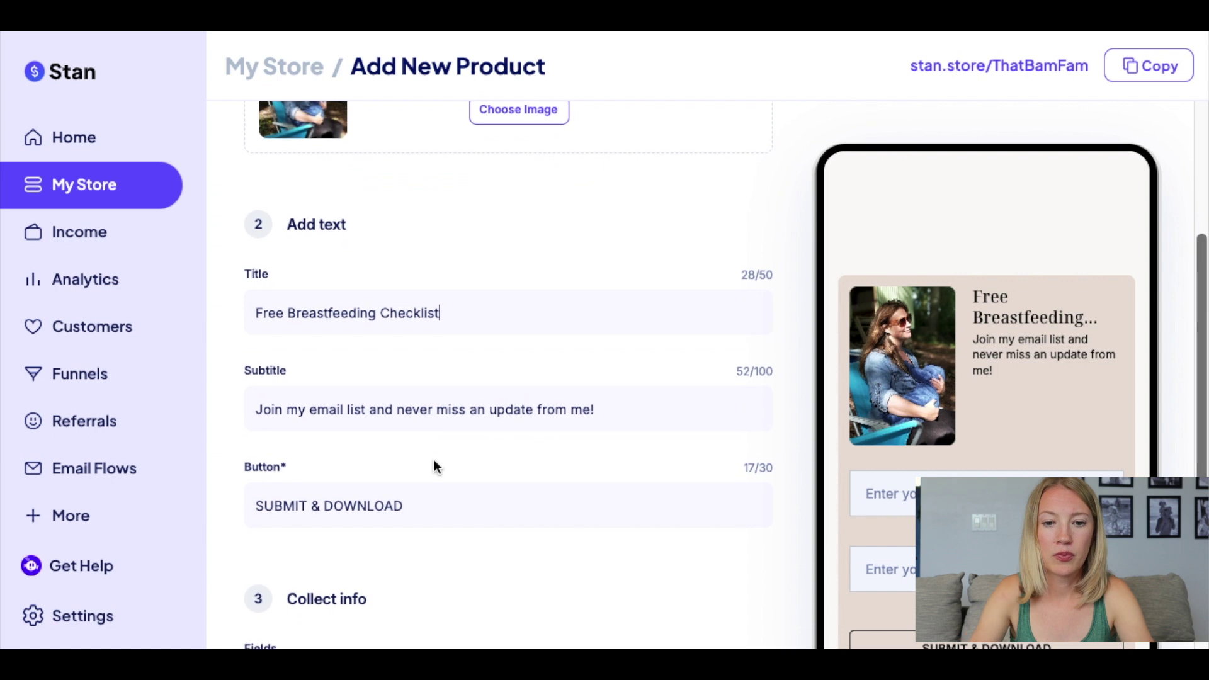
triple_click(377, 406)
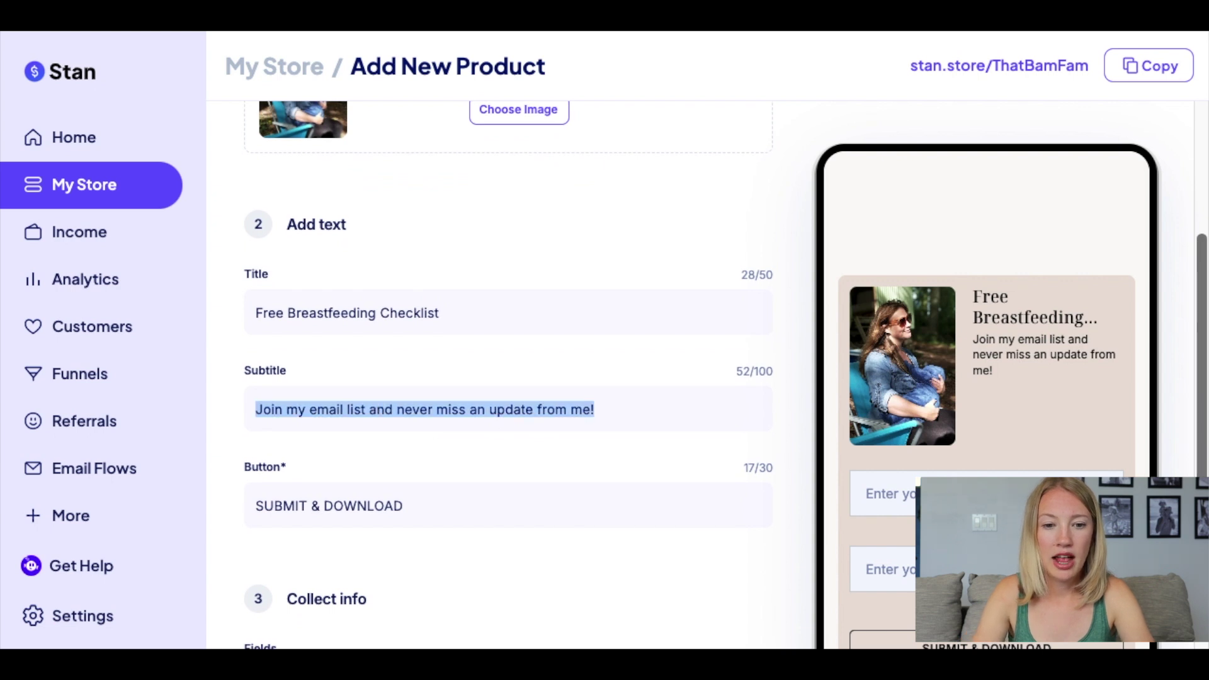
type("Don't mis")
key("BackSpace")
type("iss out o")
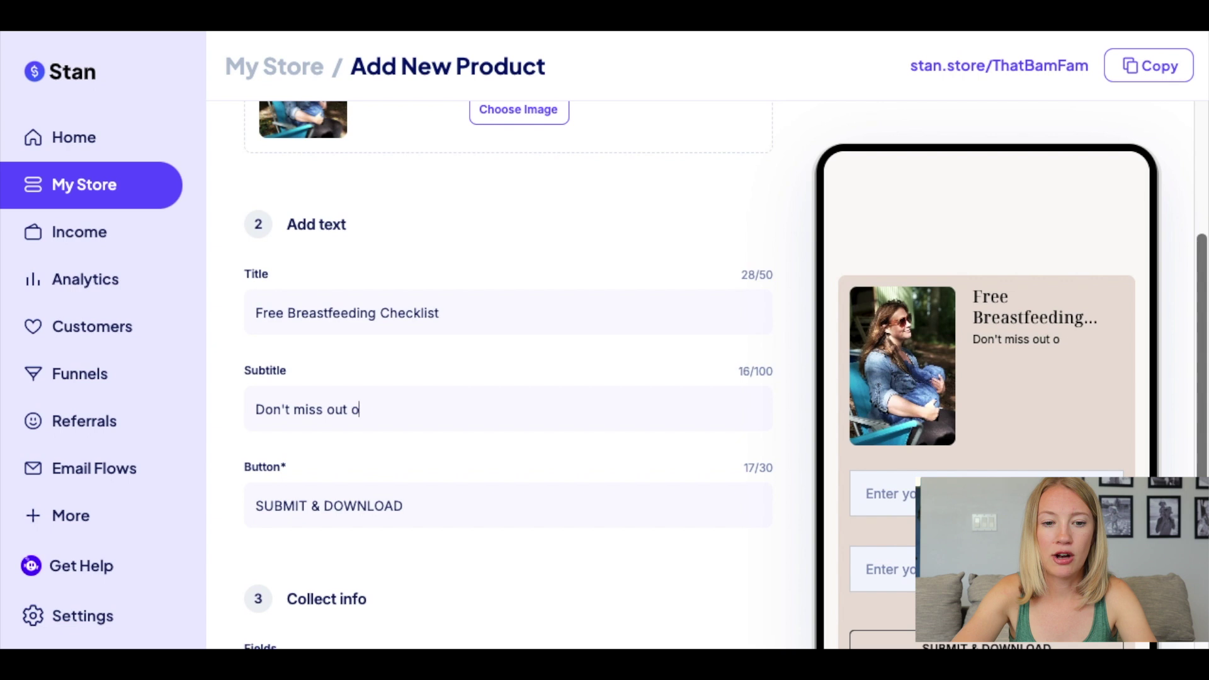
type("n any breastfeeding essentials with n")
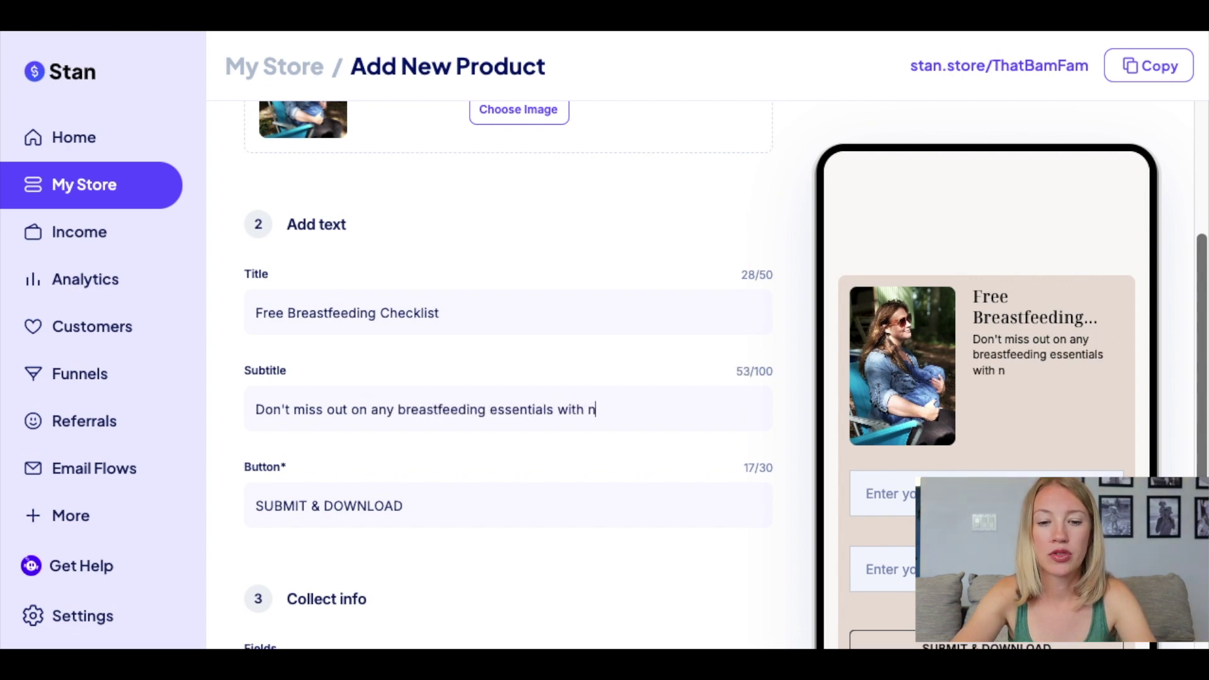
key("BackSpace")
type("this nursing checklist.")
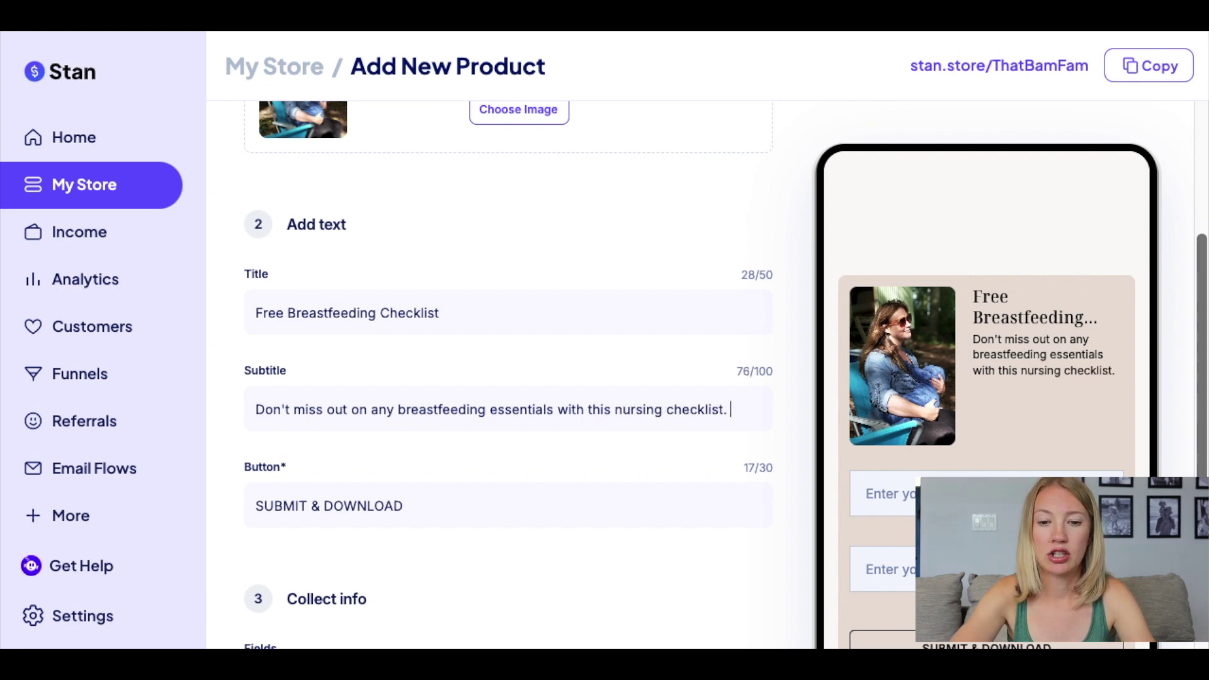
triple_click(330, 501)
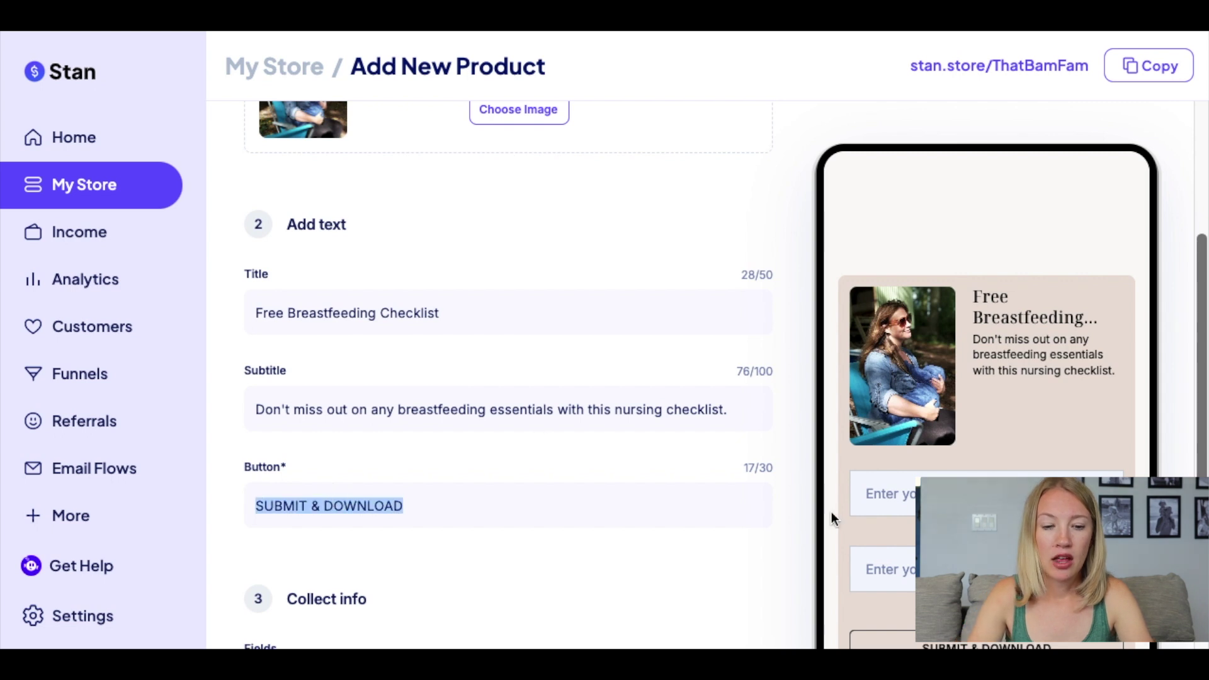
scroll(844, 538, "down", 2)
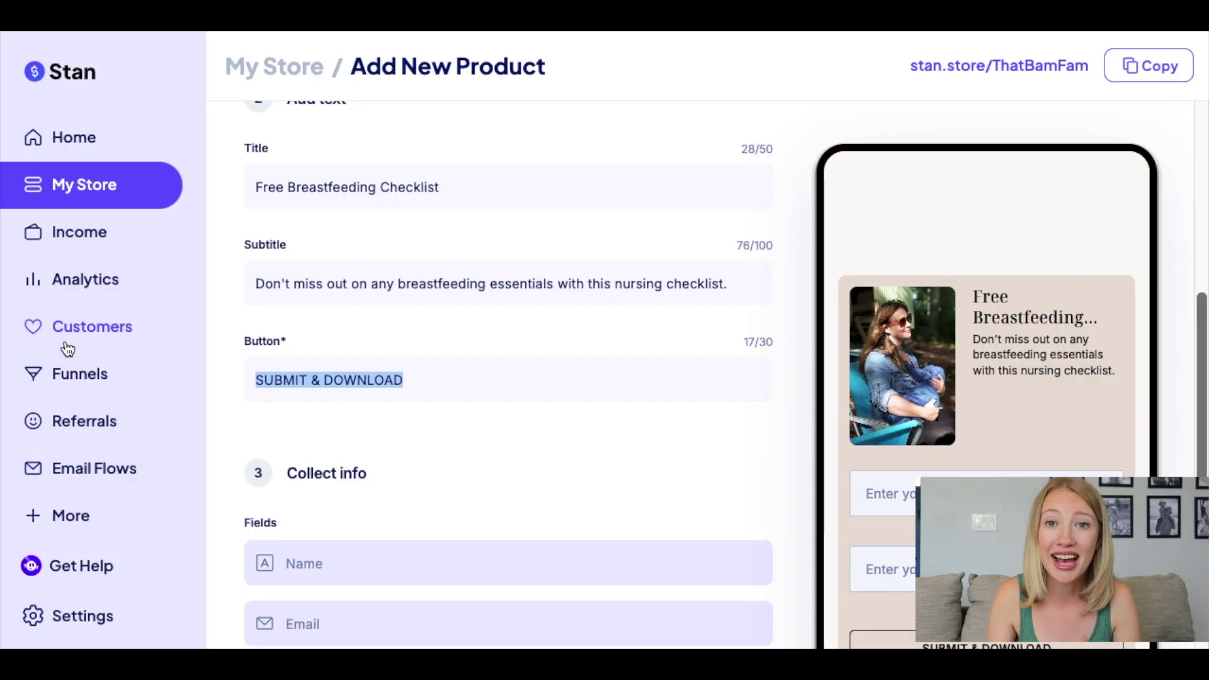
scroll(286, 474, "down", 2)
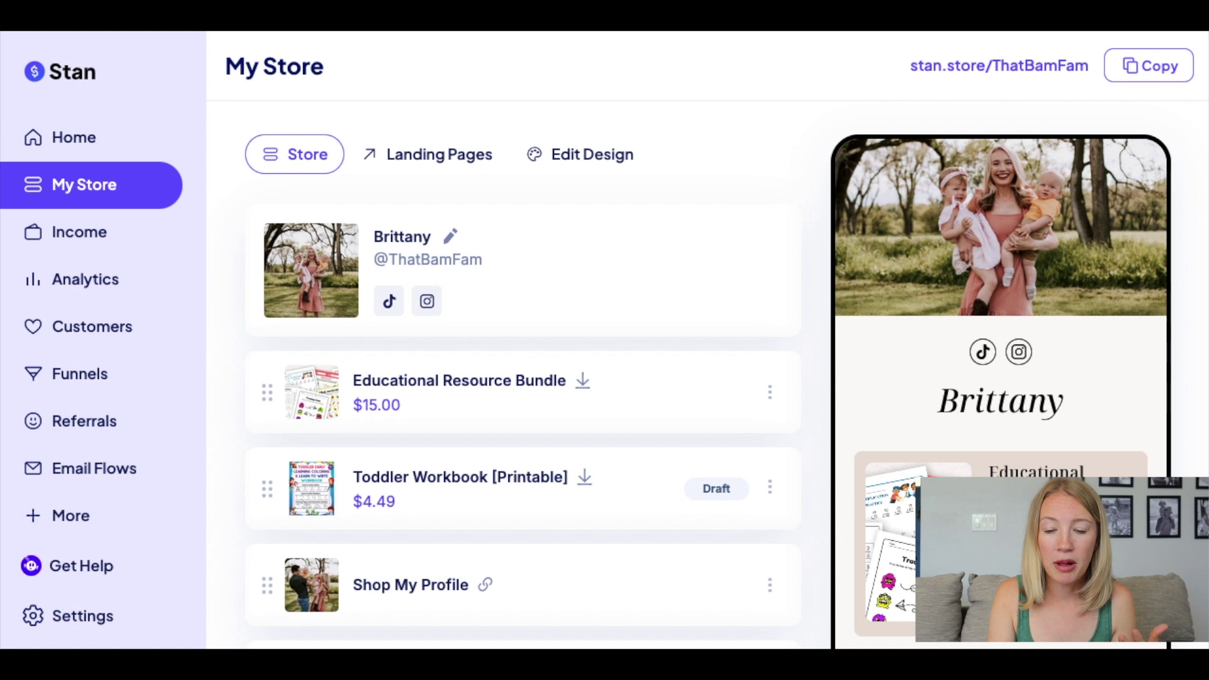
triple_click(953, 65)
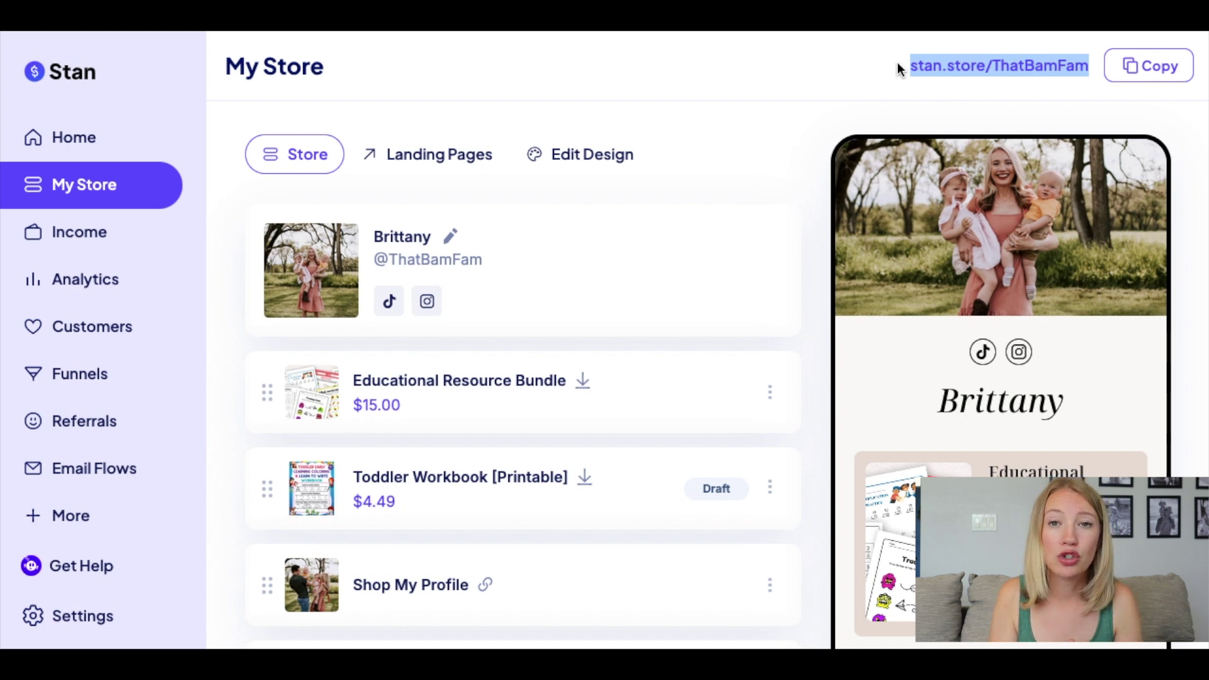
Start a new email flow and title it "Breastfeeding Checklist".
left_click(134, 471)
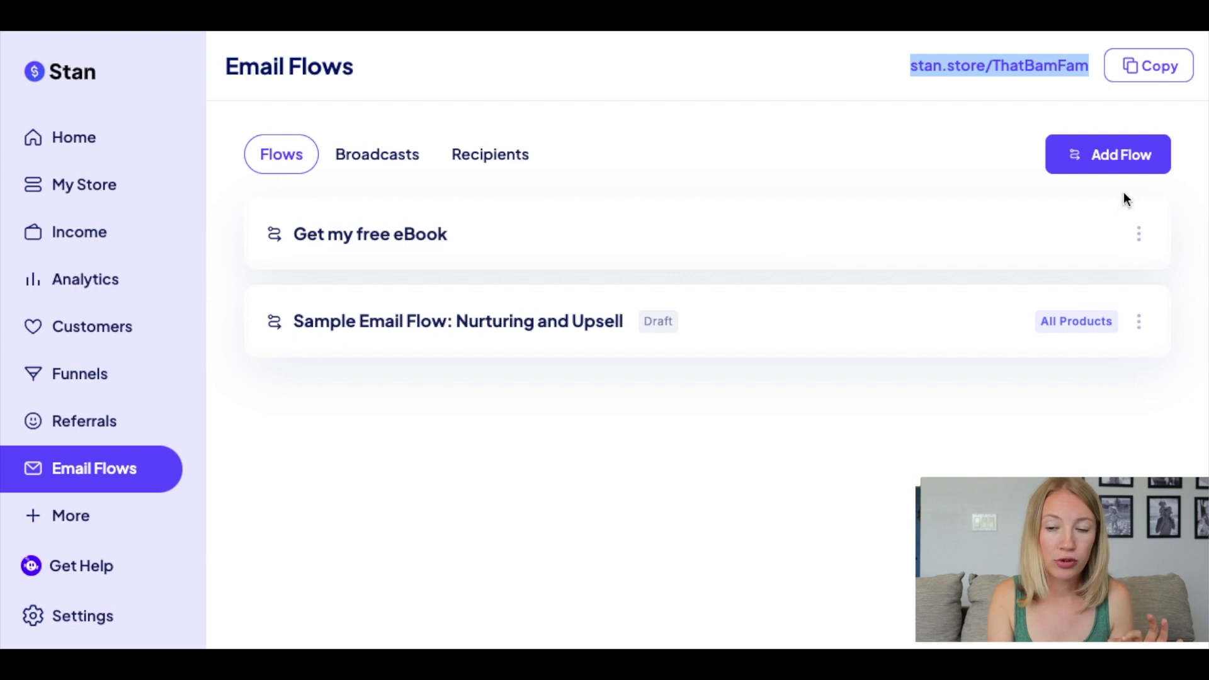
left_click(1117, 155)
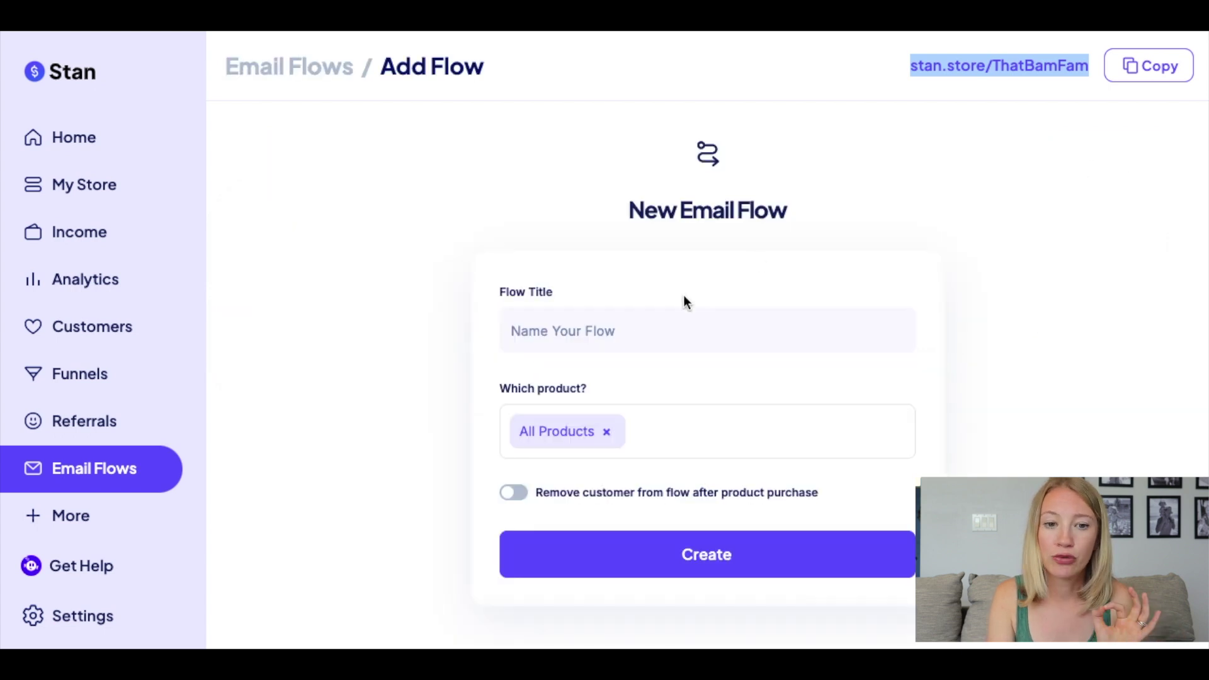
left_click(621, 332)
type("Breast")
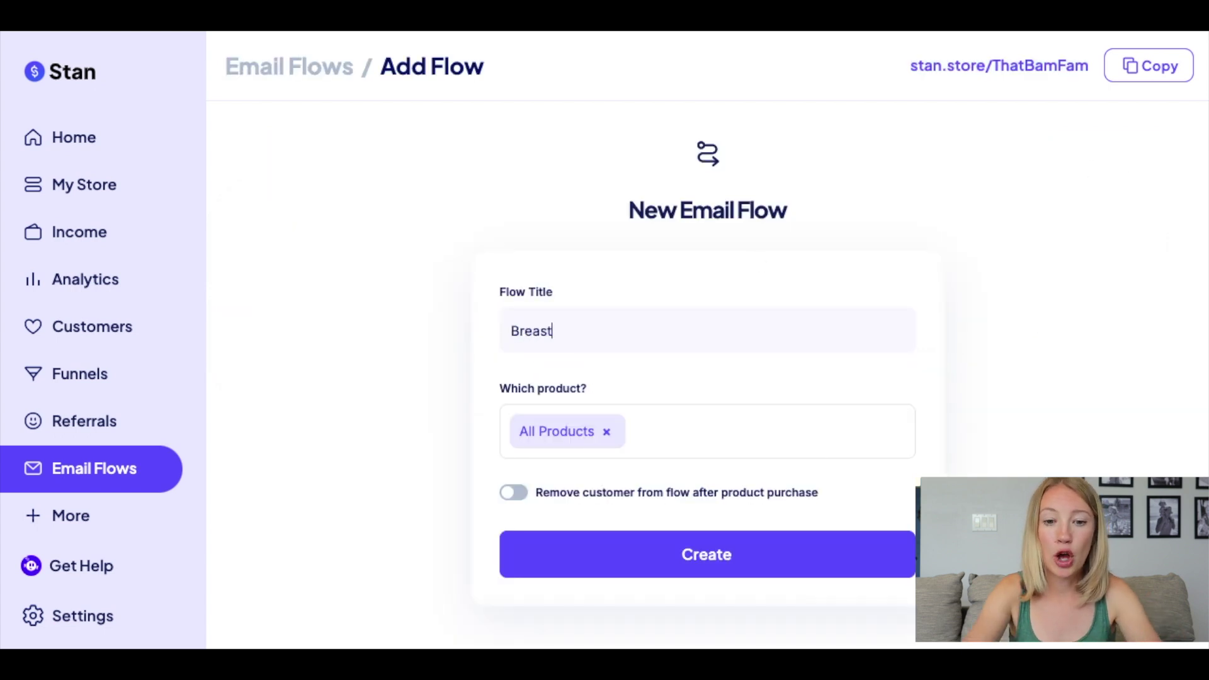
type("feeding Checklist")
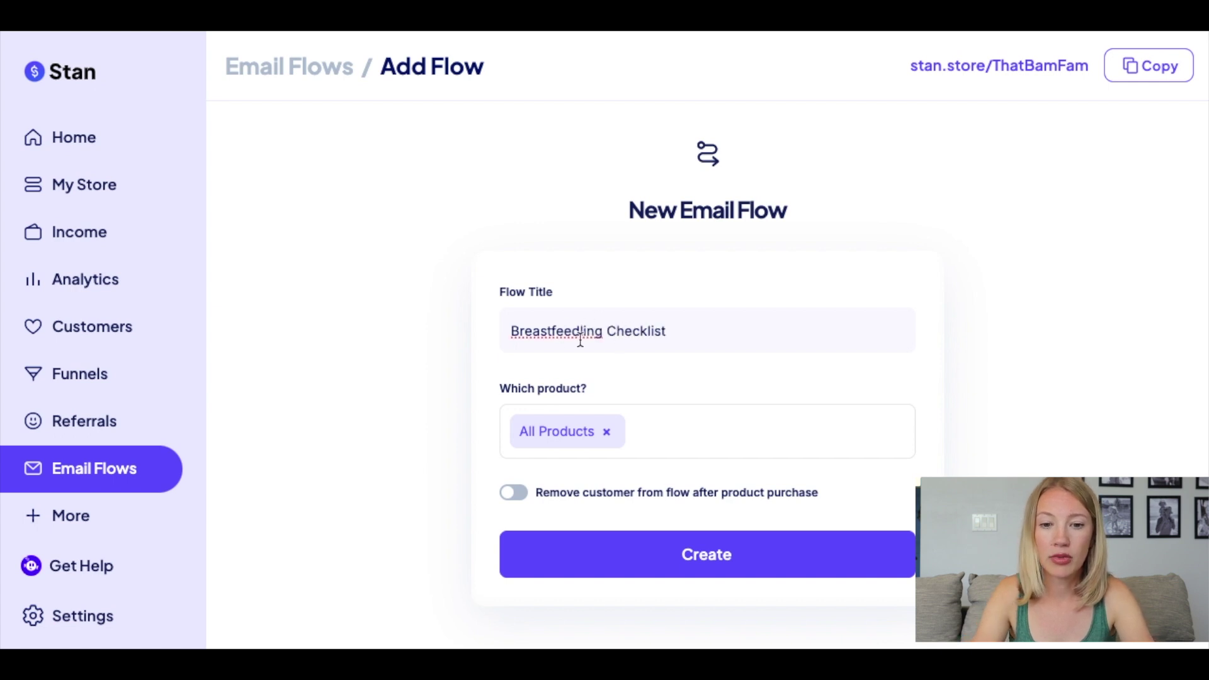
key("BackSpace")
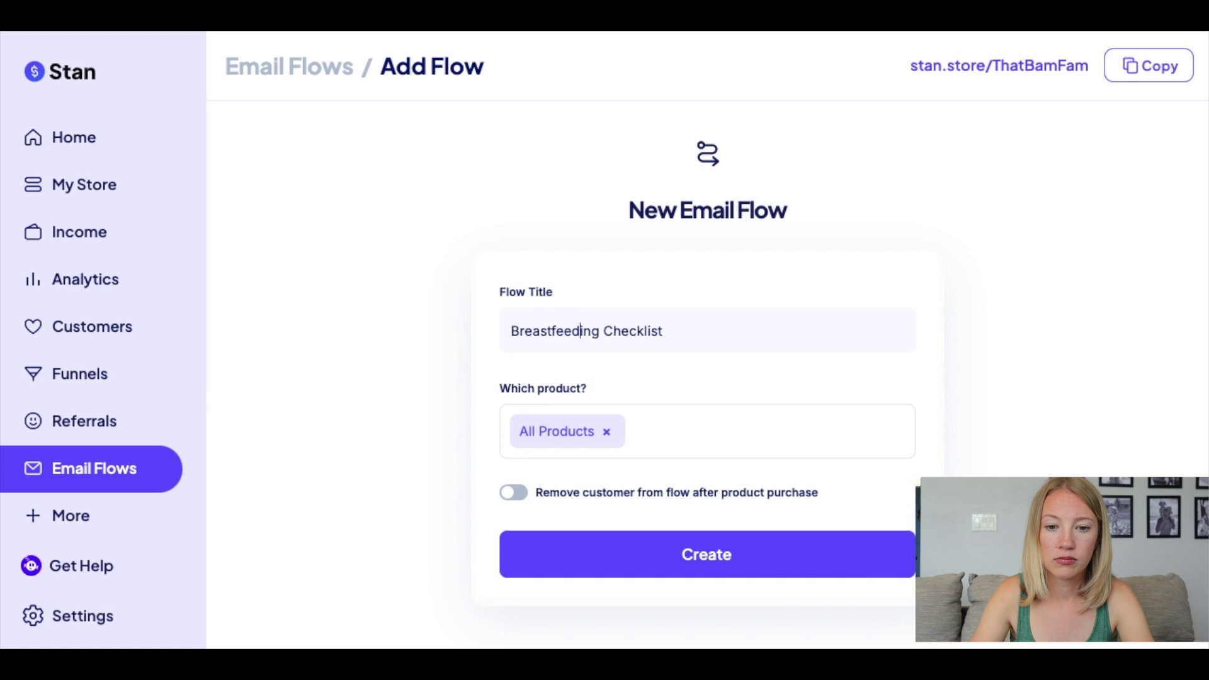
Replace All Products with the product "Your Stress Free Life is only a Click Away" and create the email flow.
left_click(608, 432)
left_click(615, 427)
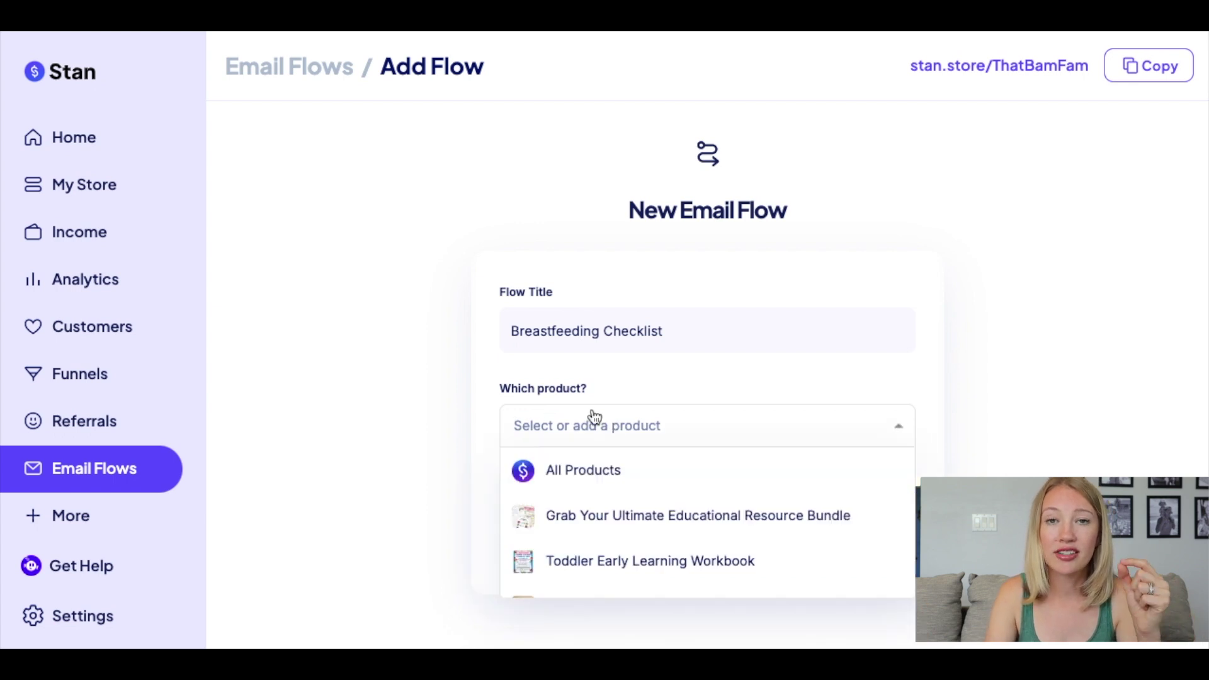
left_click(485, 439)
left_click(550, 434)
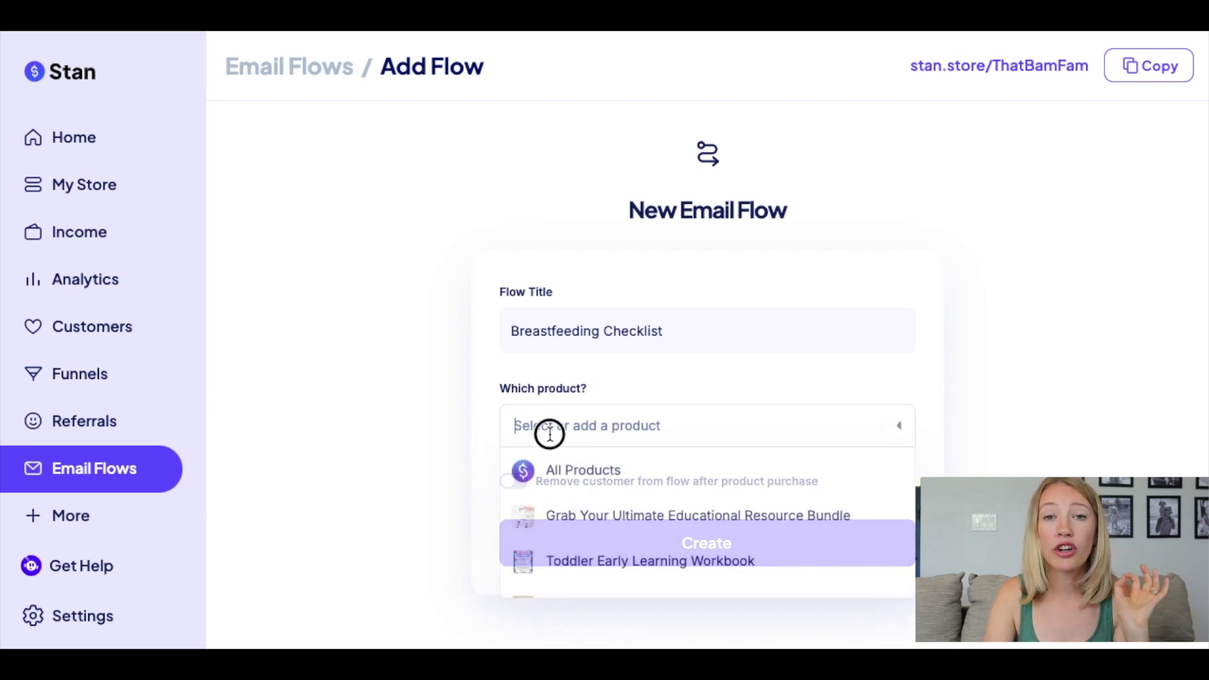
scroll(552, 509, "down", 1)
scroll(553, 509, "up", 1)
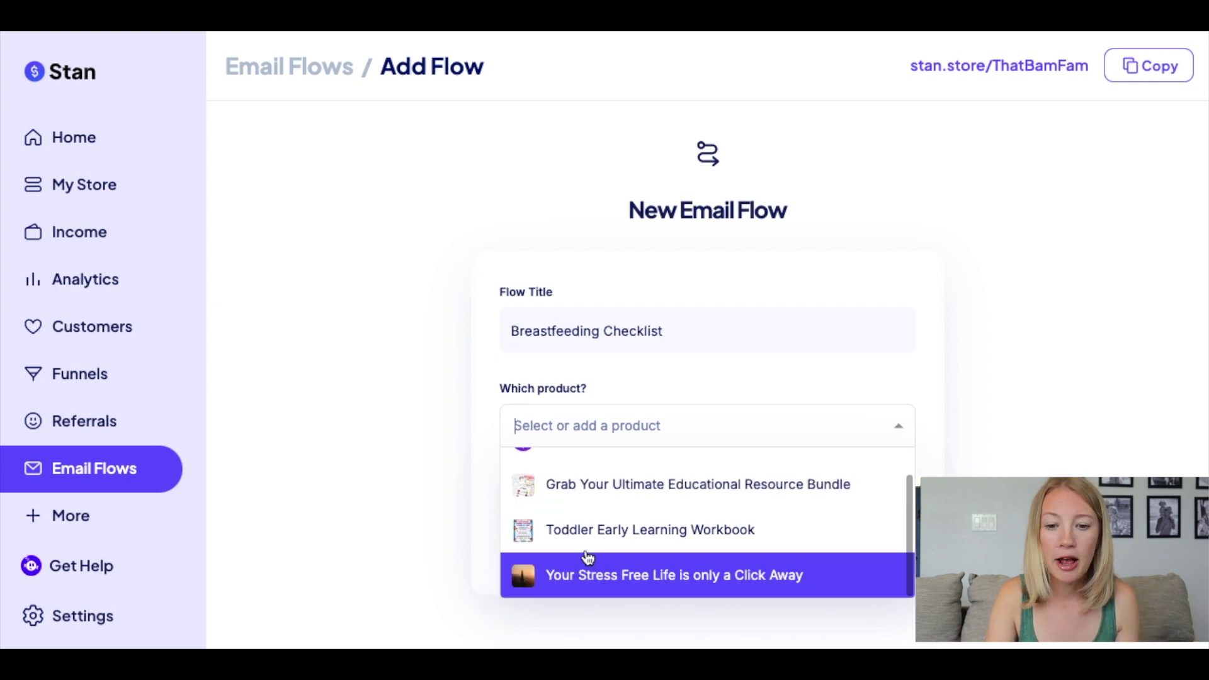
left_click(583, 575)
left_click(395, 464)
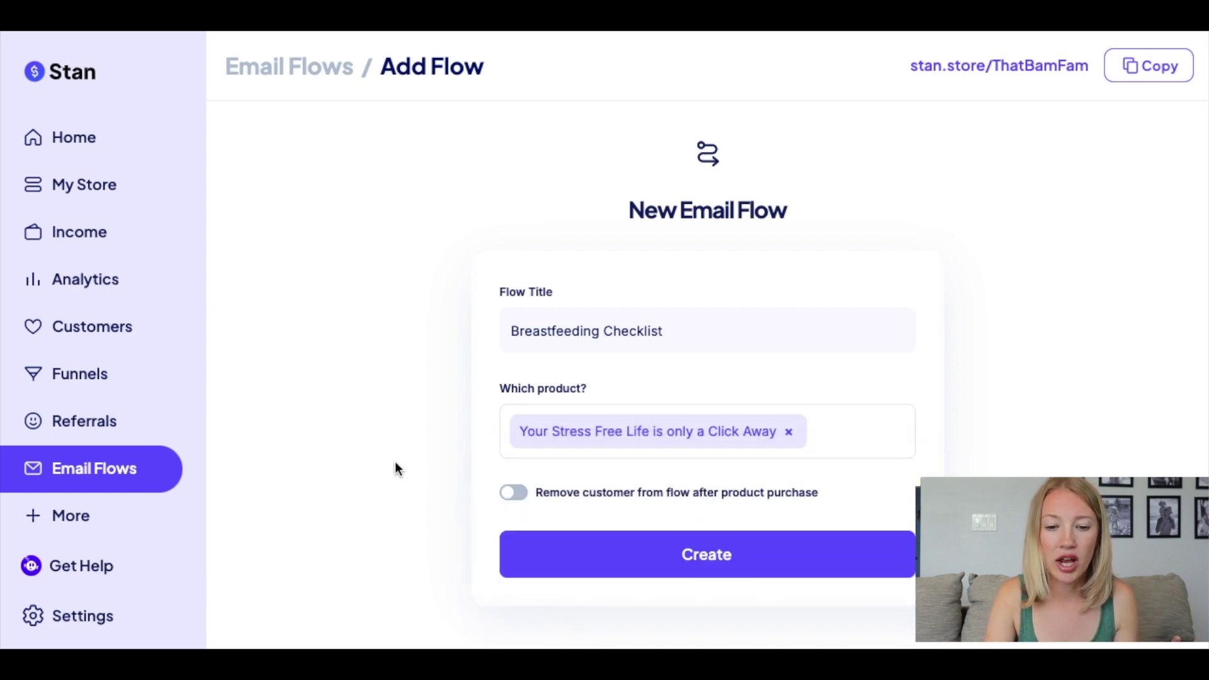
left_click(678, 558)
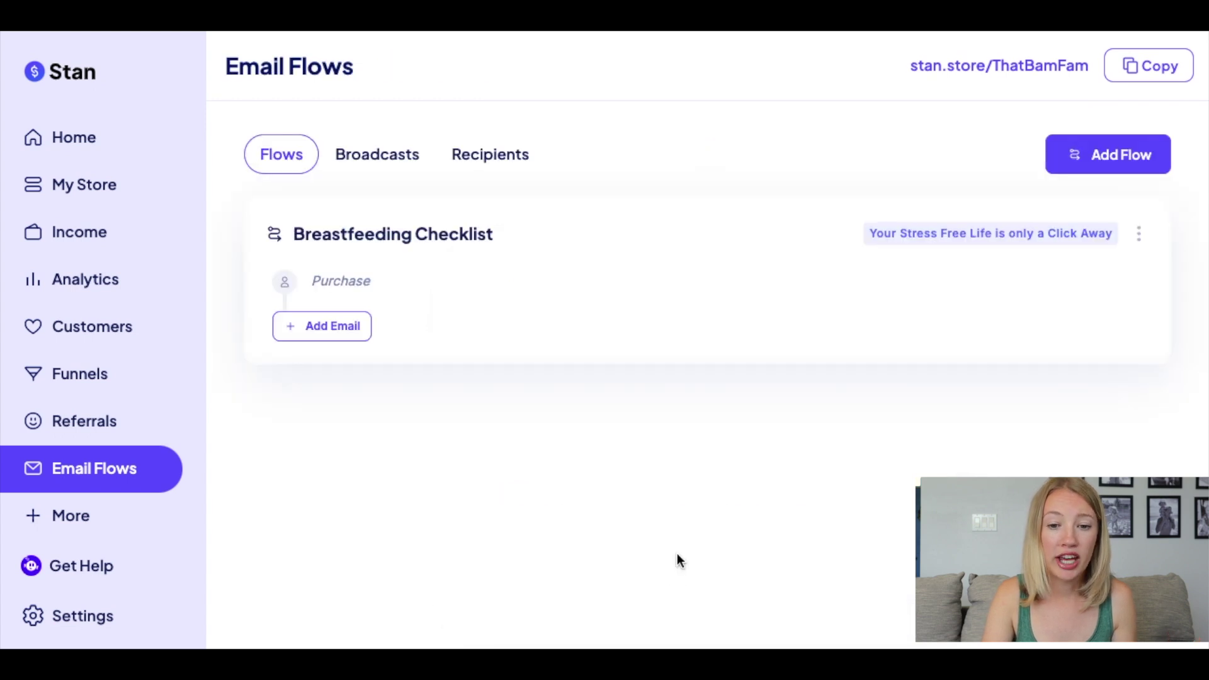
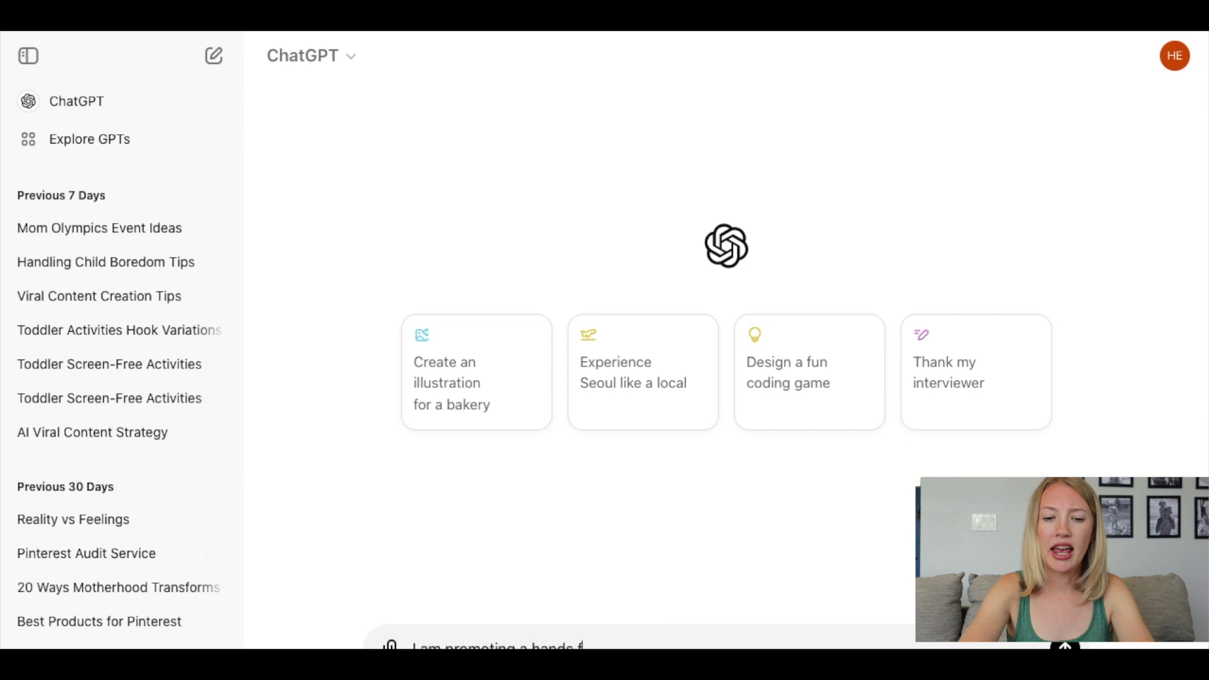
In ChatGPT, request a nurturing email sequence with breastfeeding tips, hands-free pumping benefits and a call to action for the Willow hands free pump.
type("breastfeeding pump. I need")
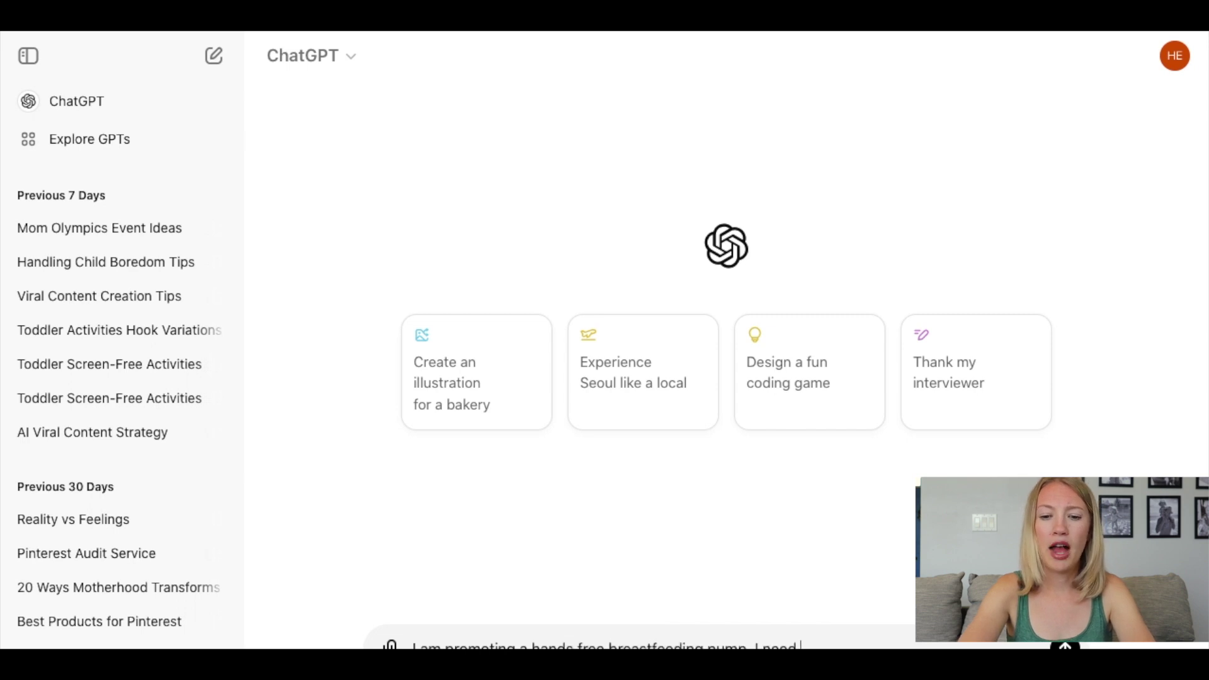
type(" a nurturing email sequenc")
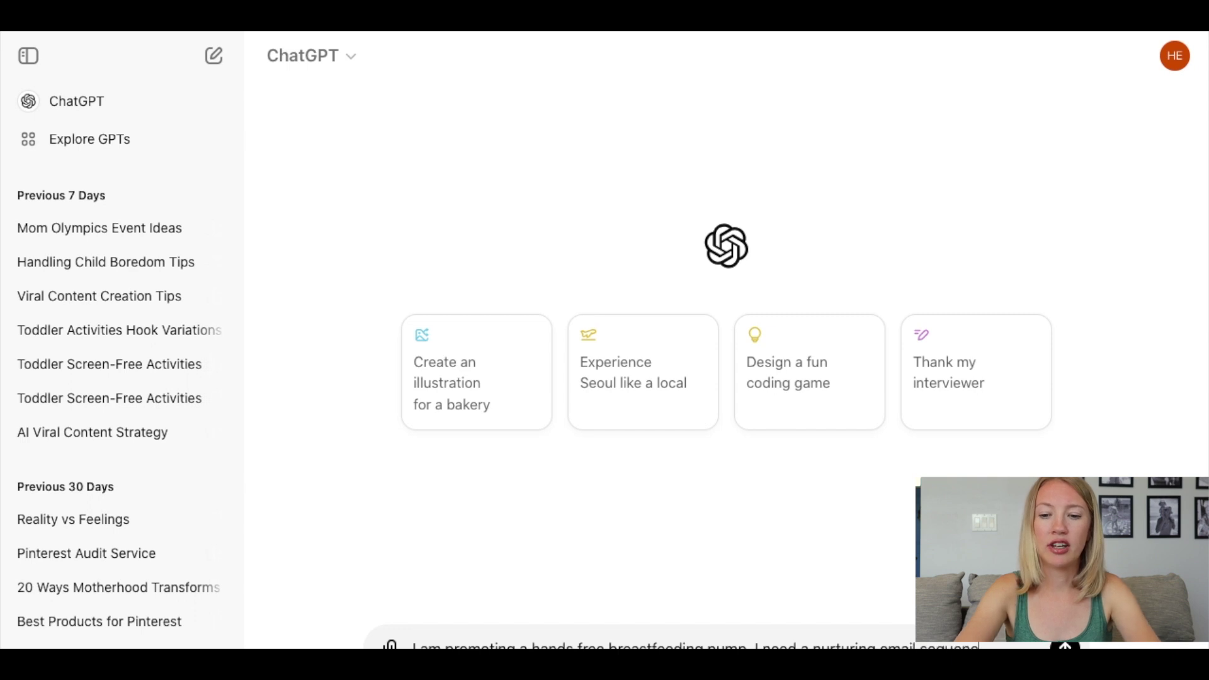
type(" email")
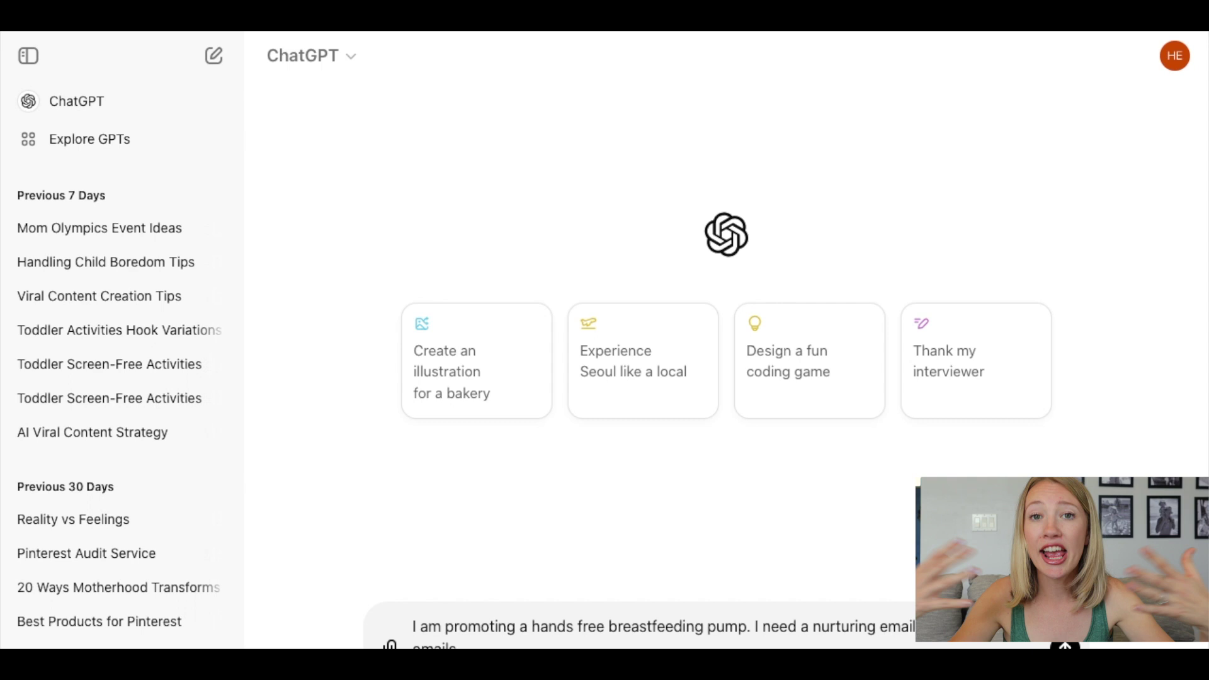
type("s ")
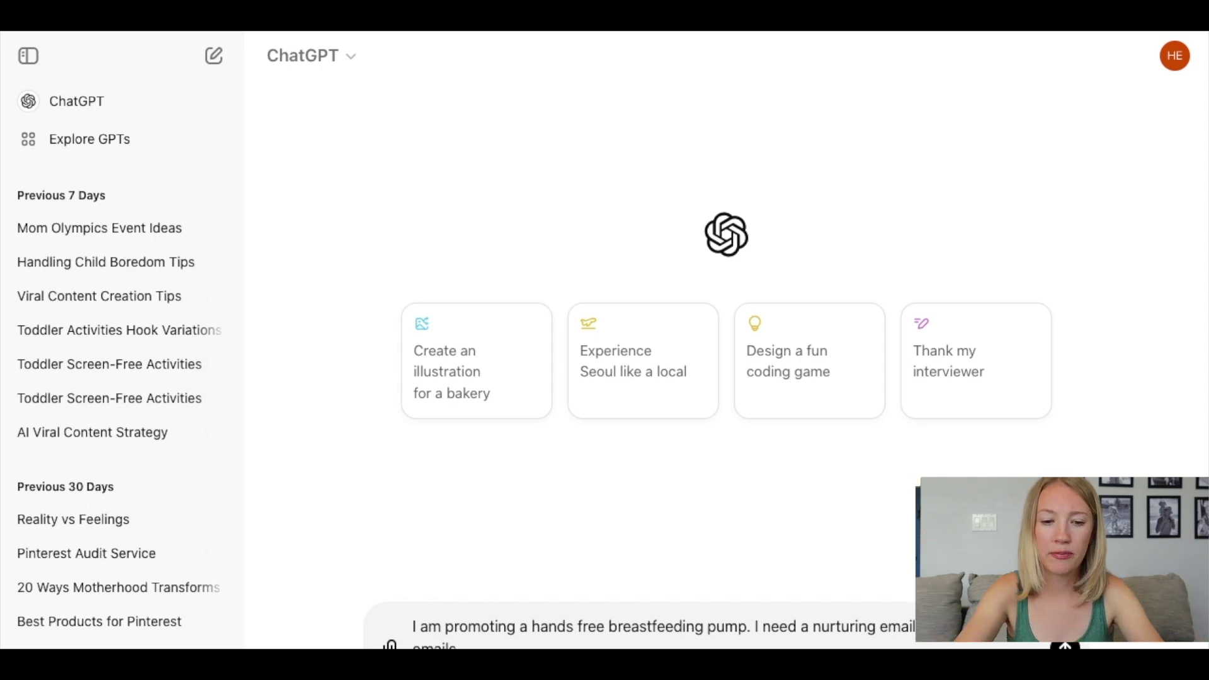
type("giving breast")
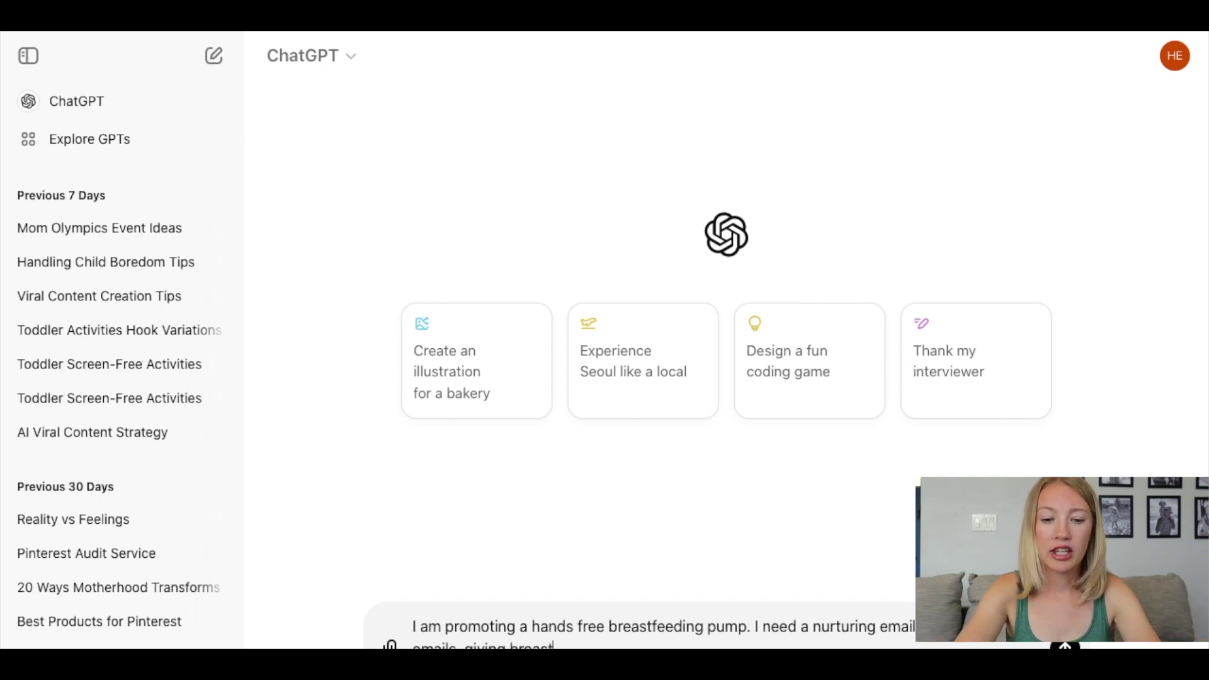
type("feeding tips and ")
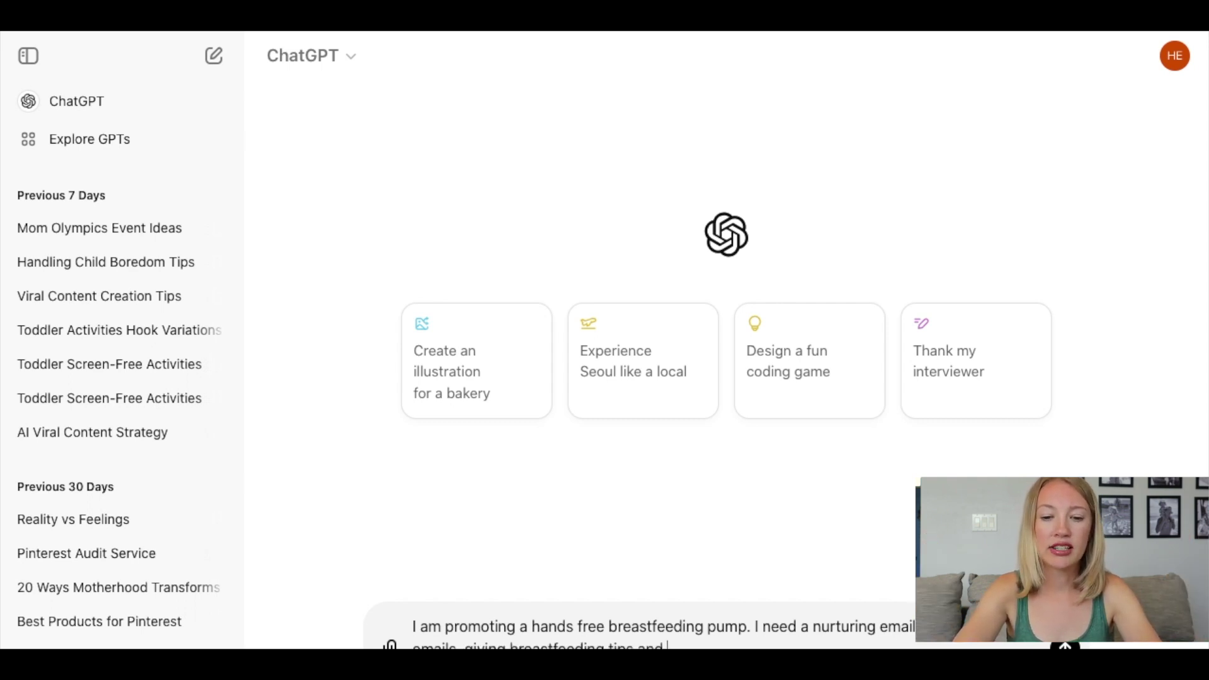
type("highli")
type("then highlight")
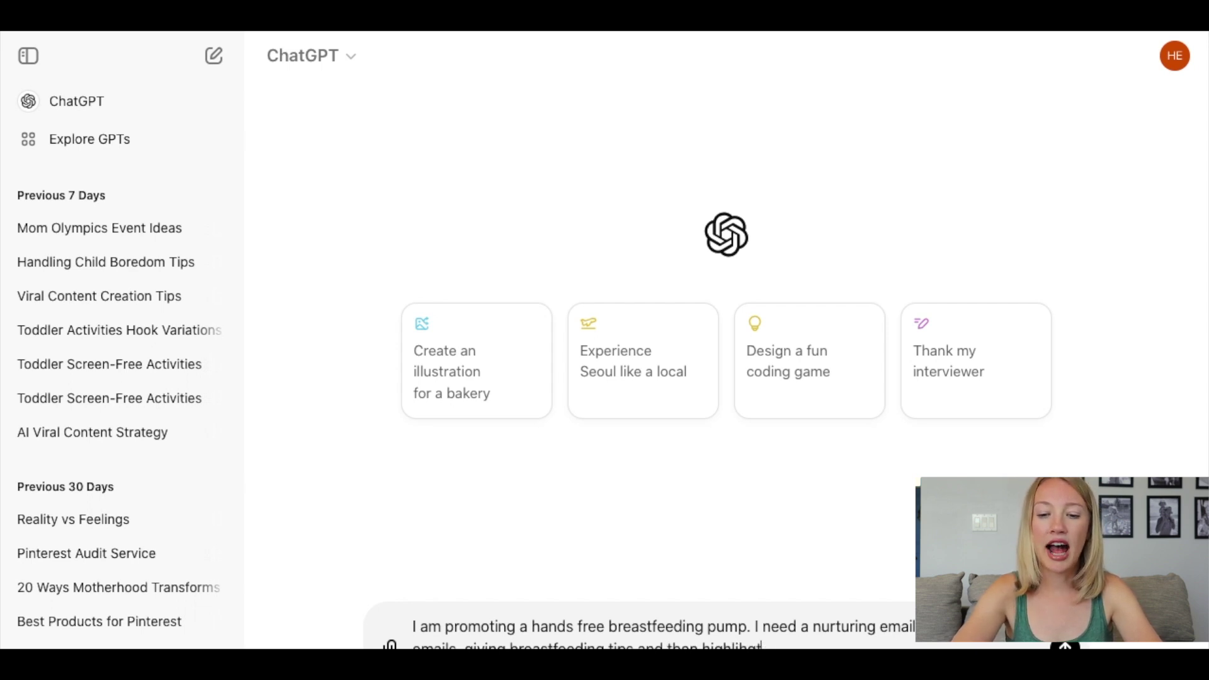
type("hting different benefits of ha")
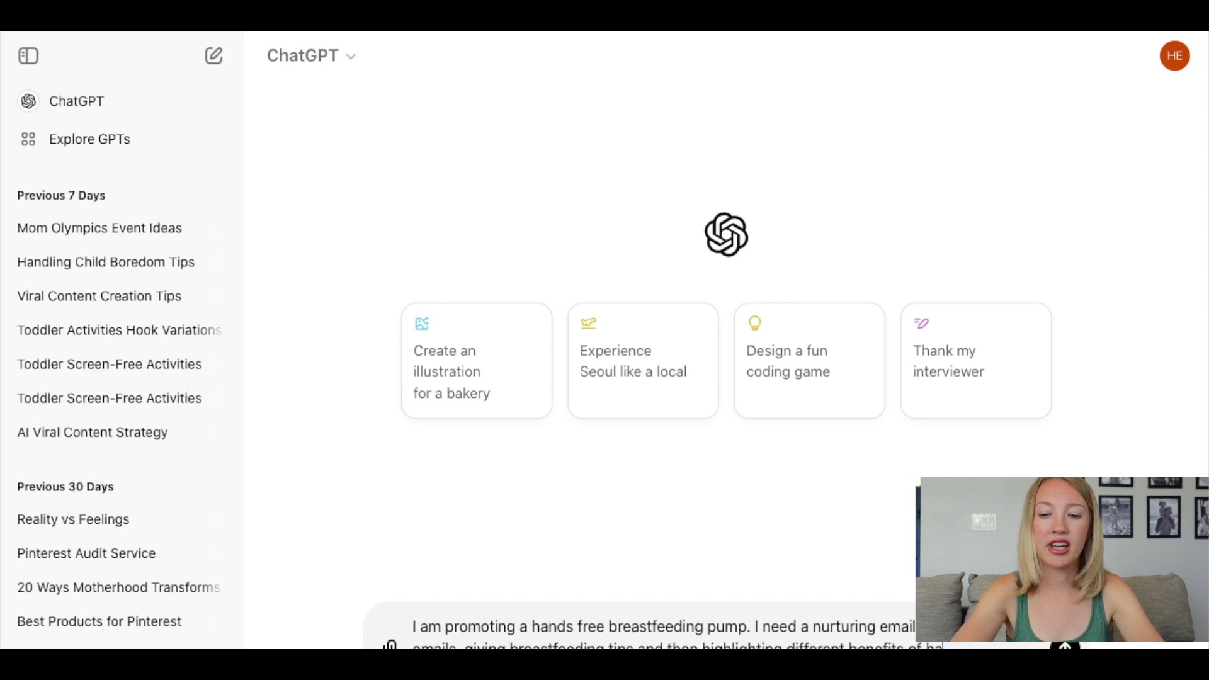
type("ing with")
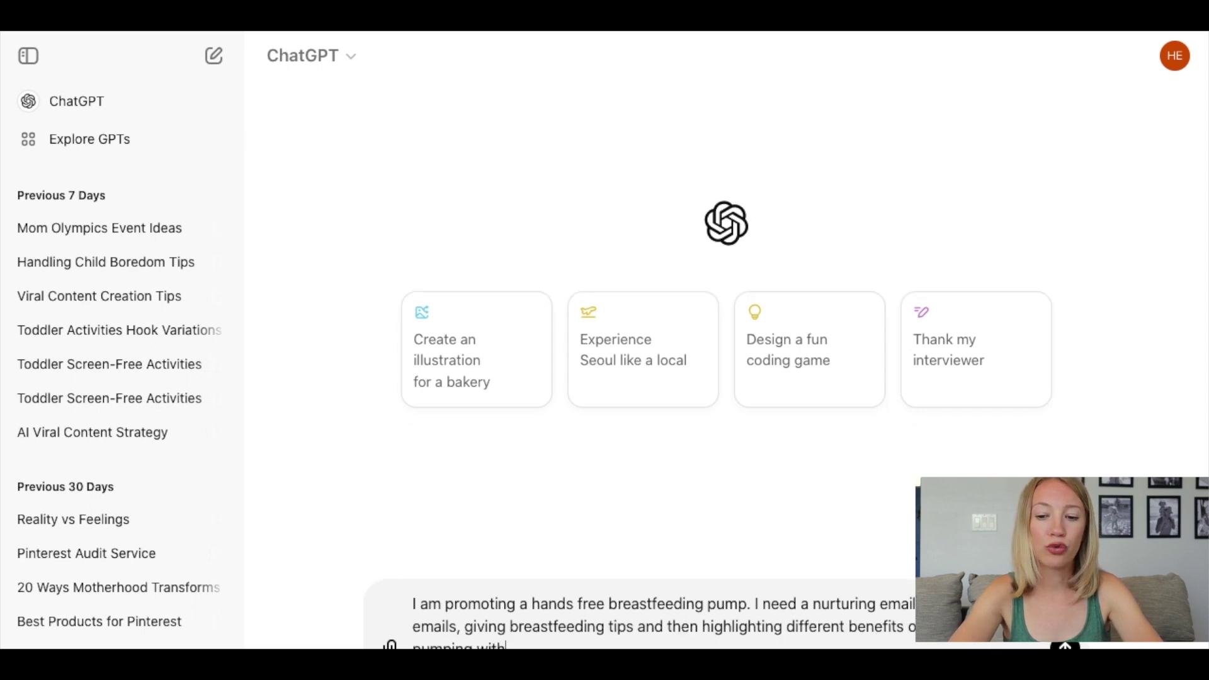
type(" a call to action to this")
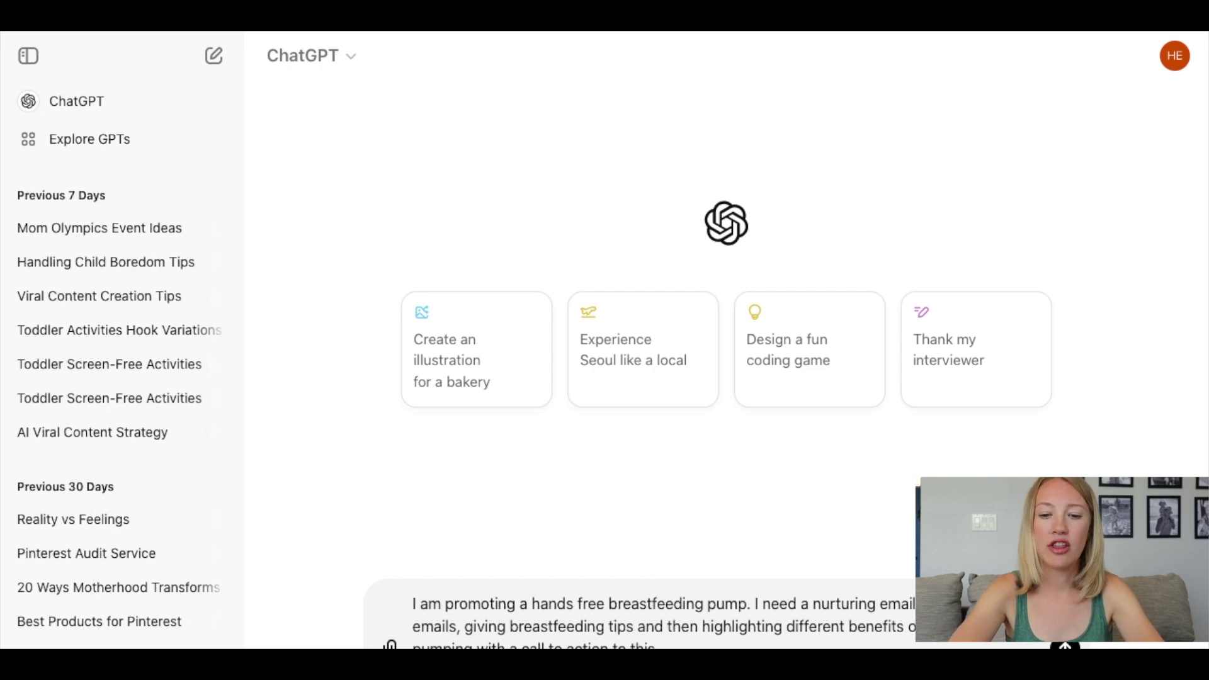
type(" W")
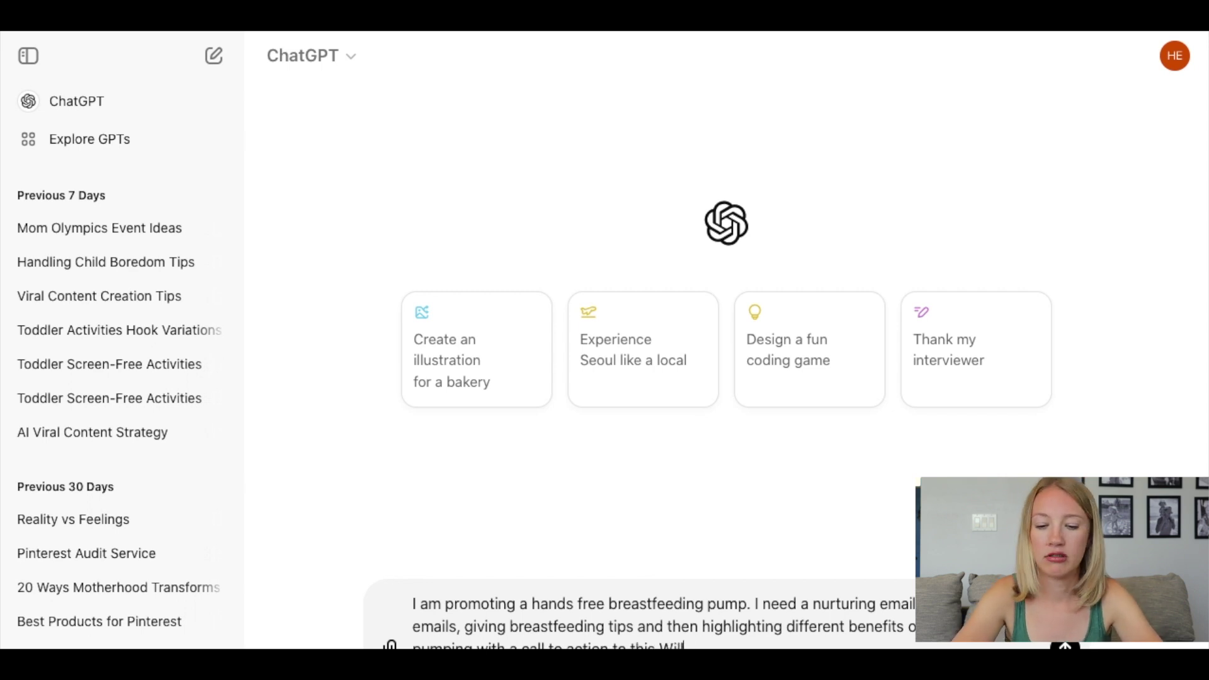
type("illow hands free pump")
key("Return")
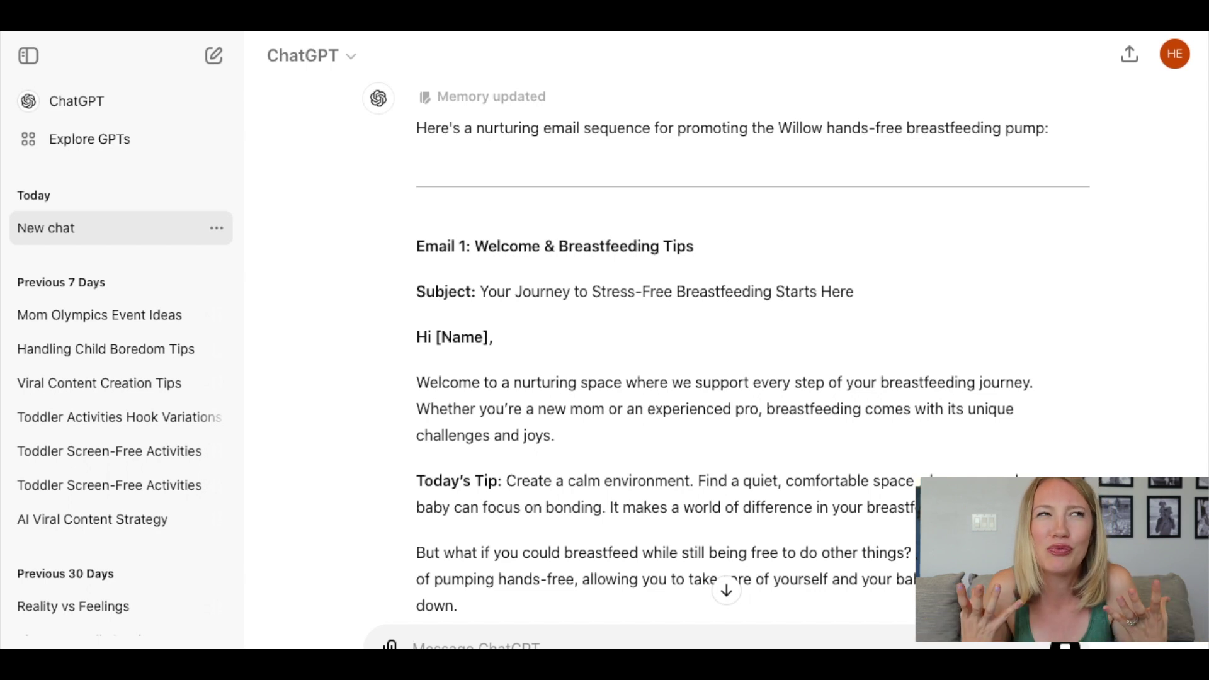
Highlight Email 1's subject line, then its body text from the welcome paragraph through "Warmly,".
scroll(537, 371, "down", 1)
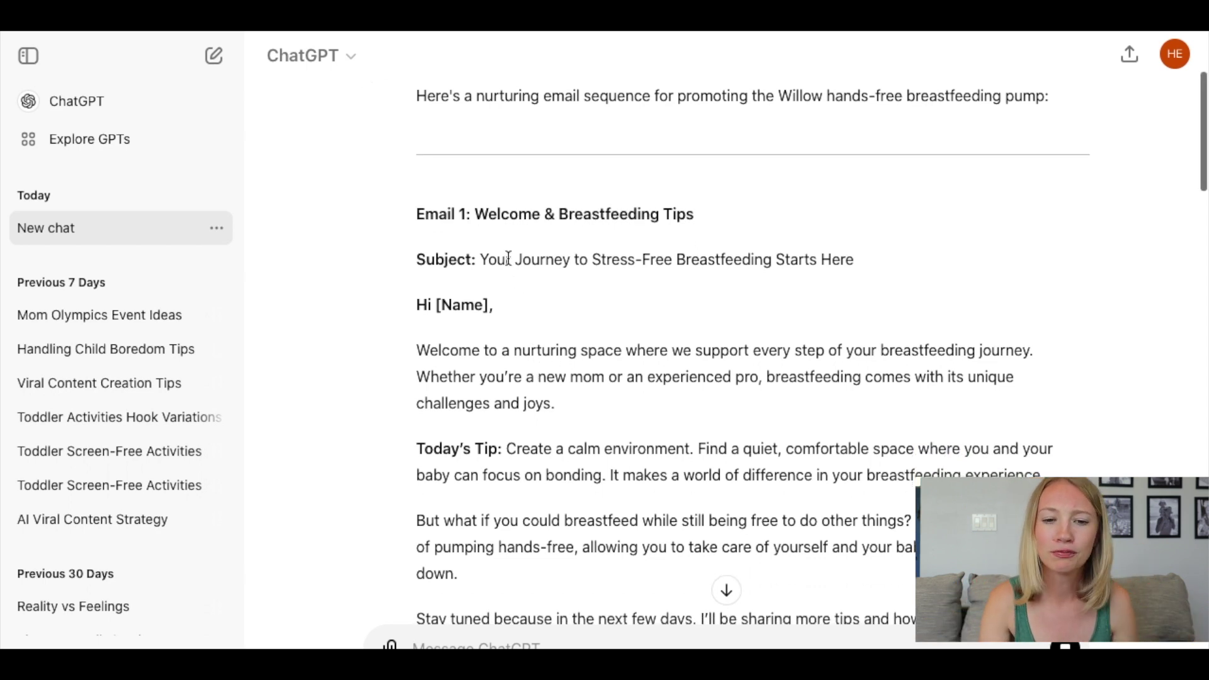
left_click_drag(477, 259, 674, 278)
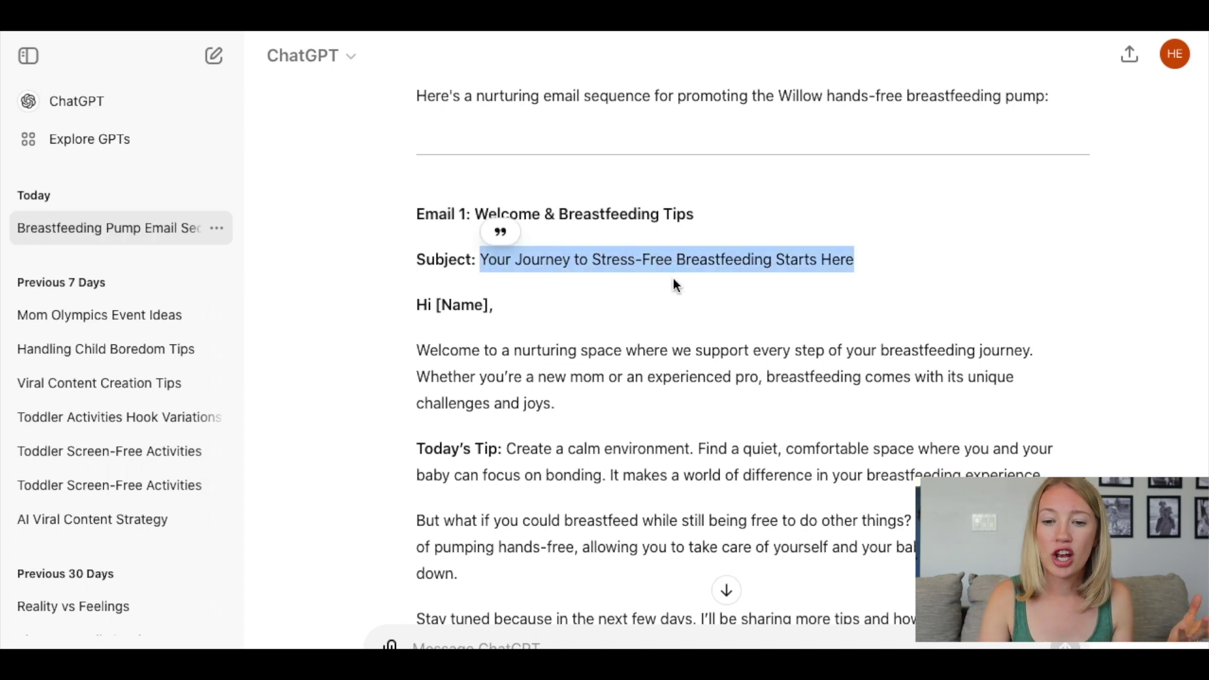
scroll(420, 243, "down", 4)
left_click_drag(418, 234, 557, 580)
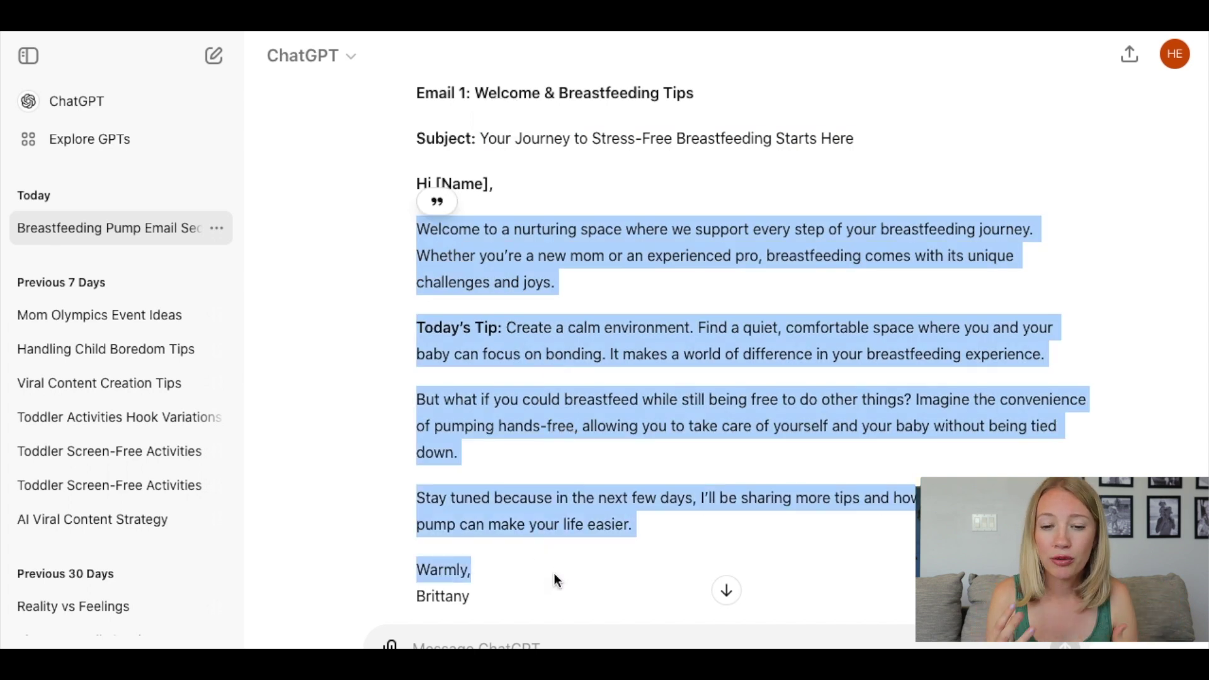
Copy Email 1's body text from the welcome paragraph through the sender's name in the sign-off.
left_click(542, 589)
left_click_drag(493, 621, 410, 231)
key("ctrl+c")
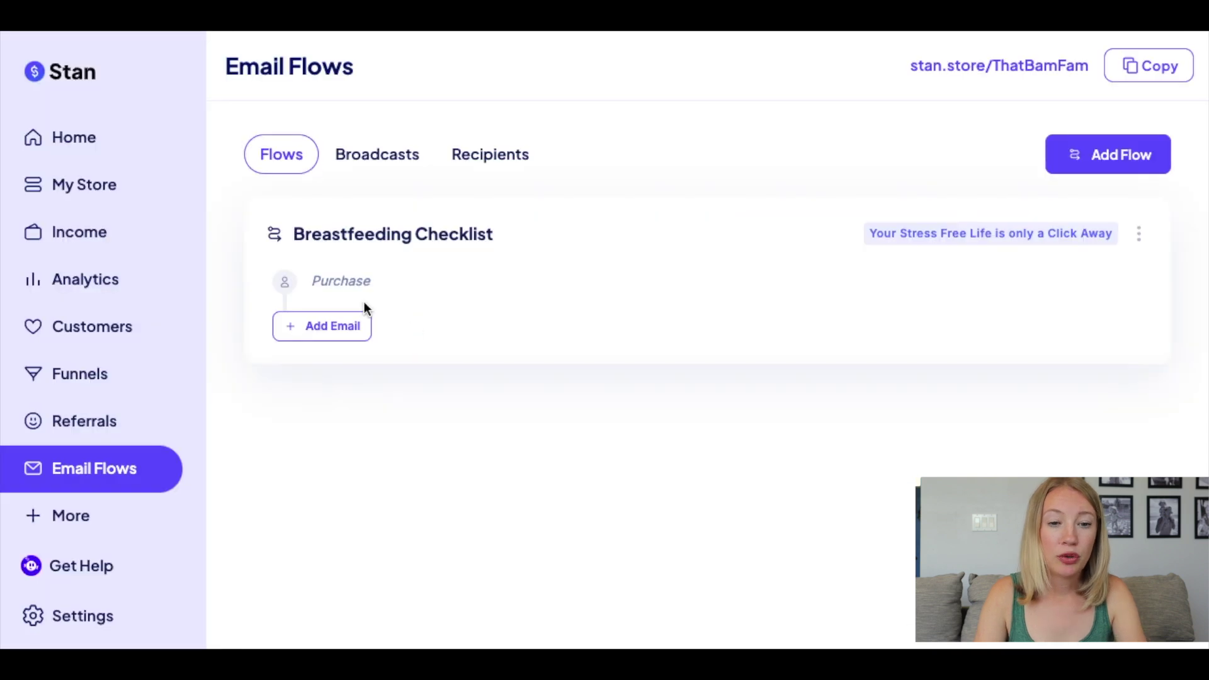
In Stan, add an email to the Breastfeeding Checklist flow and replace the default message below the greeting with the copied text.
left_click(348, 343)
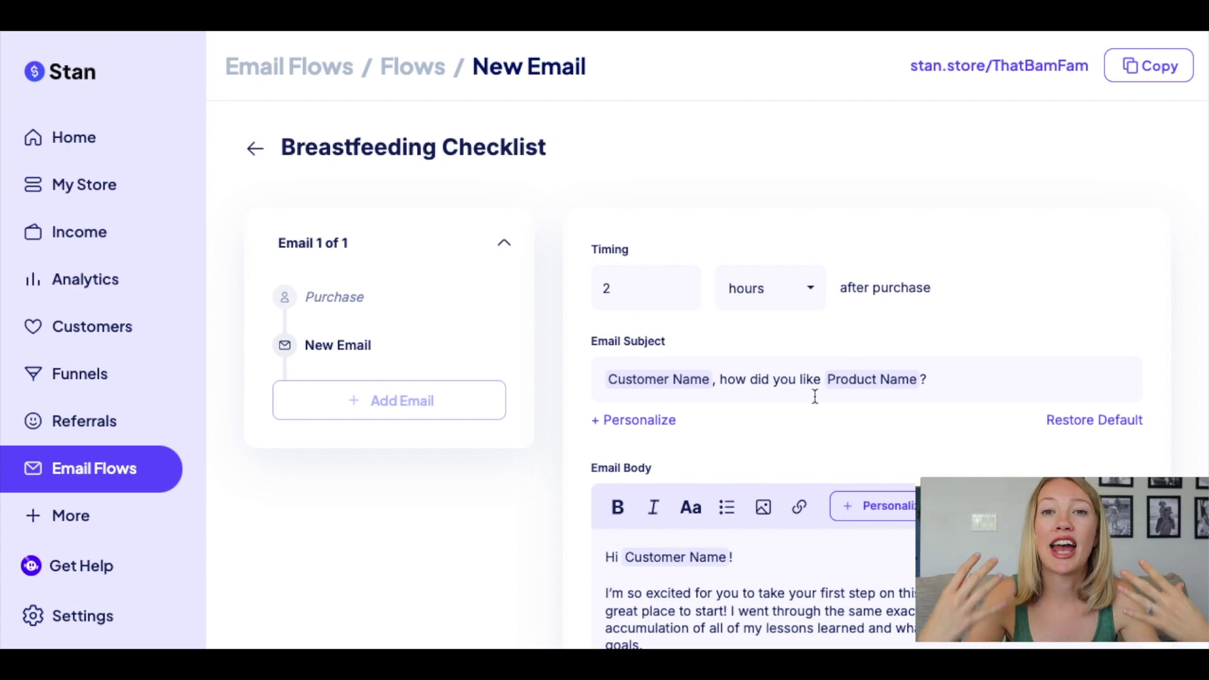
scroll(954, 382, "down", 3)
left_click_drag(844, 531, 608, 403)
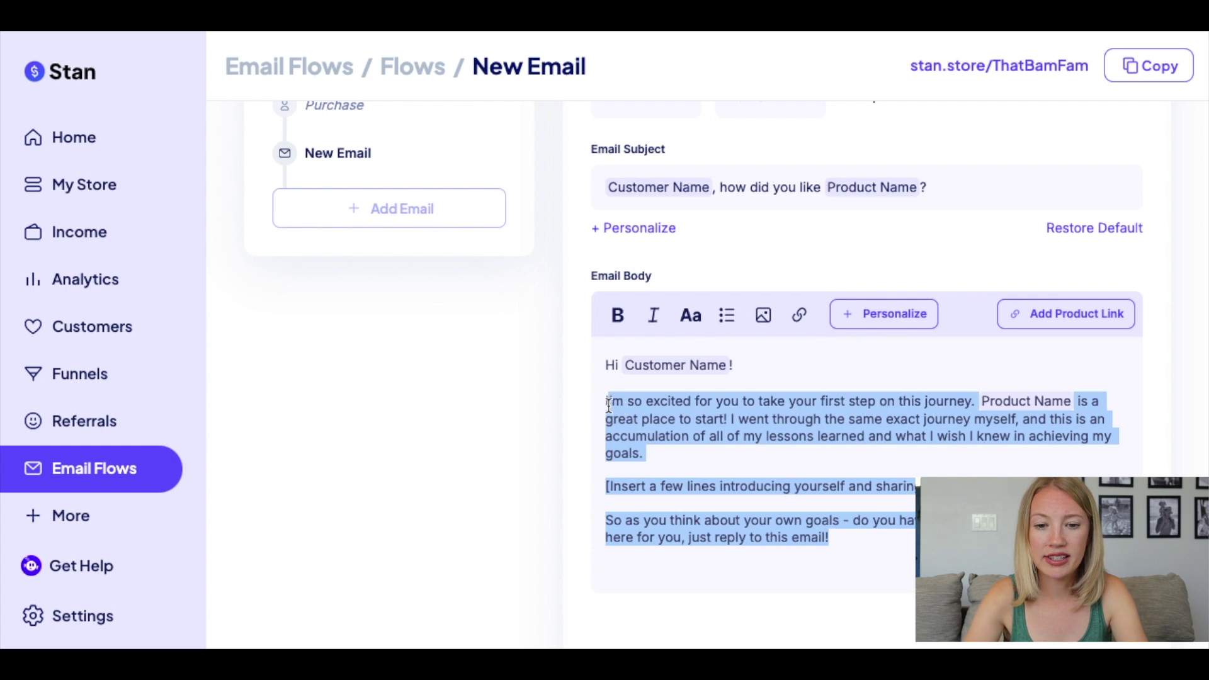
key("BackSpace")
key("ctrl+v")
Publish the first email and add another email to the flow.
scroll(805, 423, "down", 2)
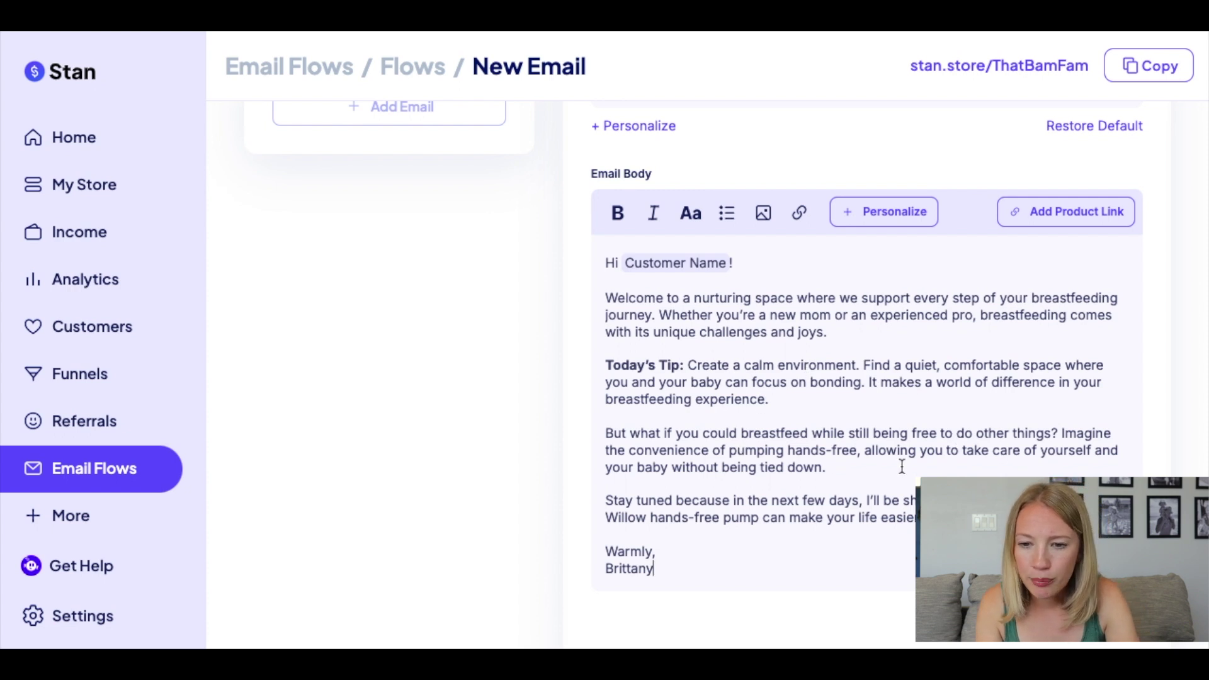
scroll(844, 516, "down", 1)
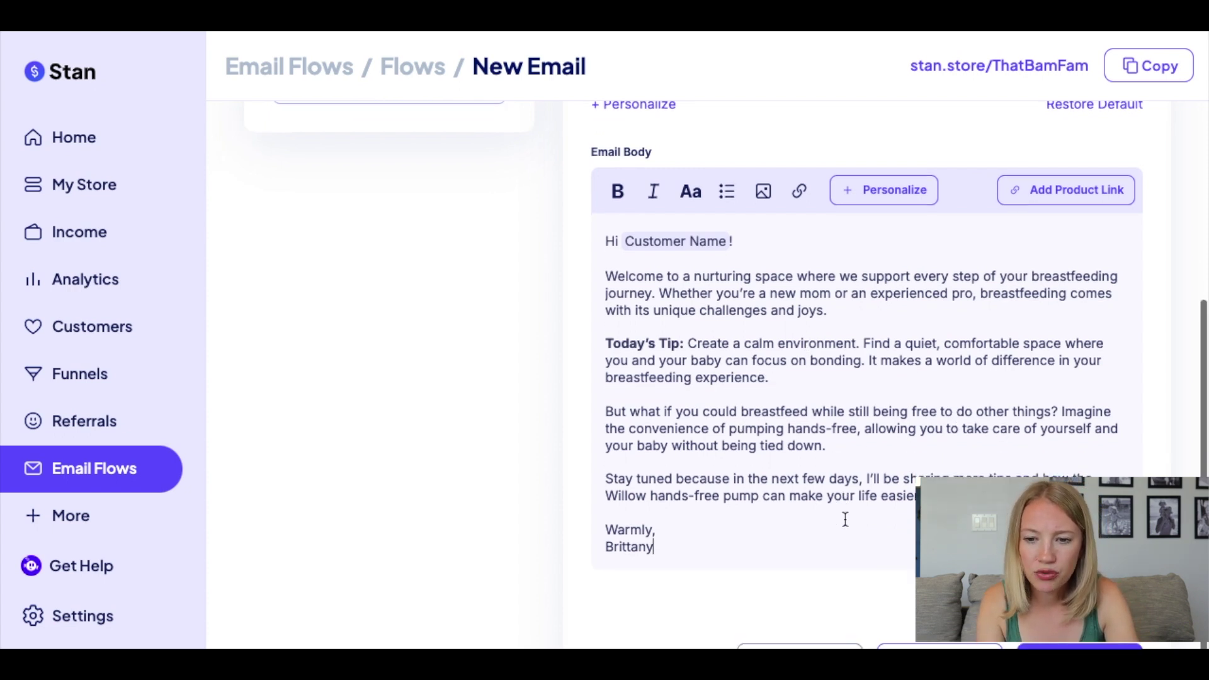
scroll(751, 491, "down", 1)
scroll(750, 491, "down", 1)
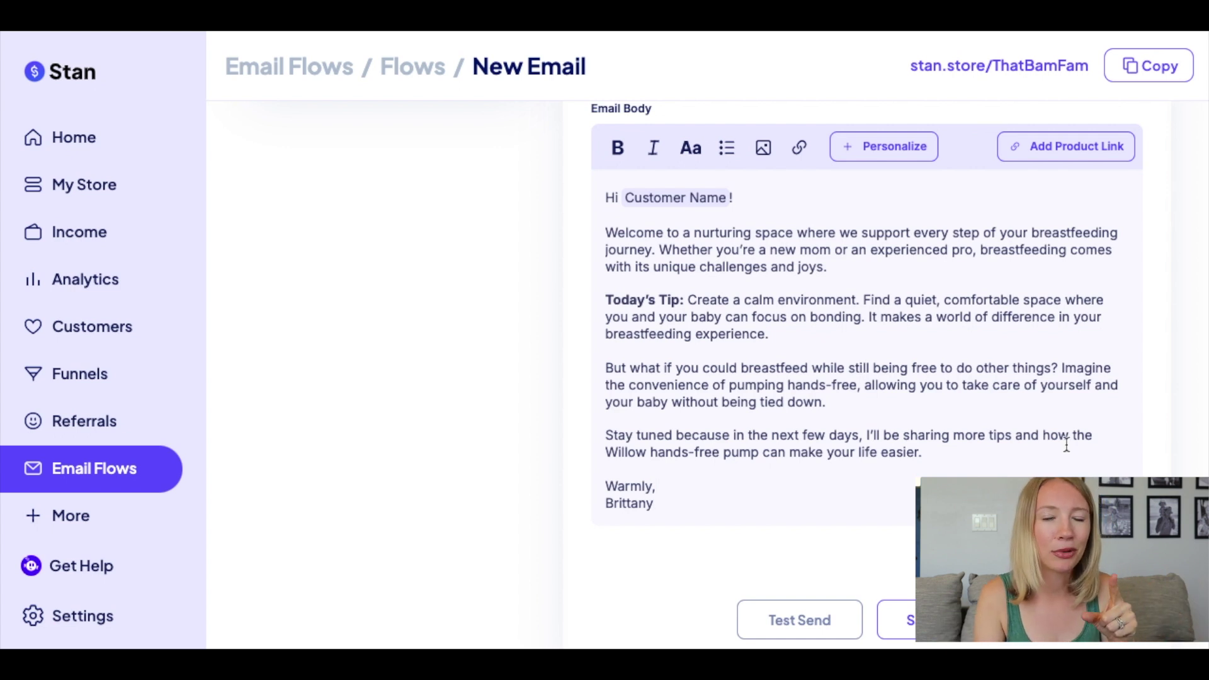
left_click(940, 620)
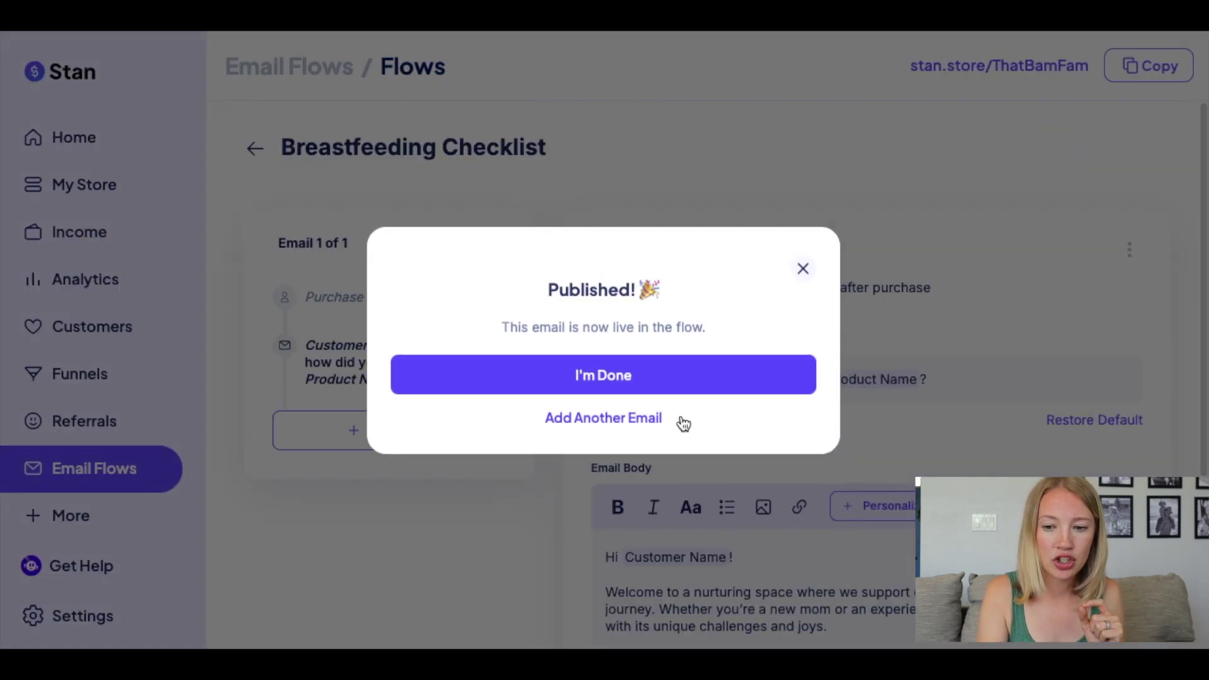
left_click(634, 419)
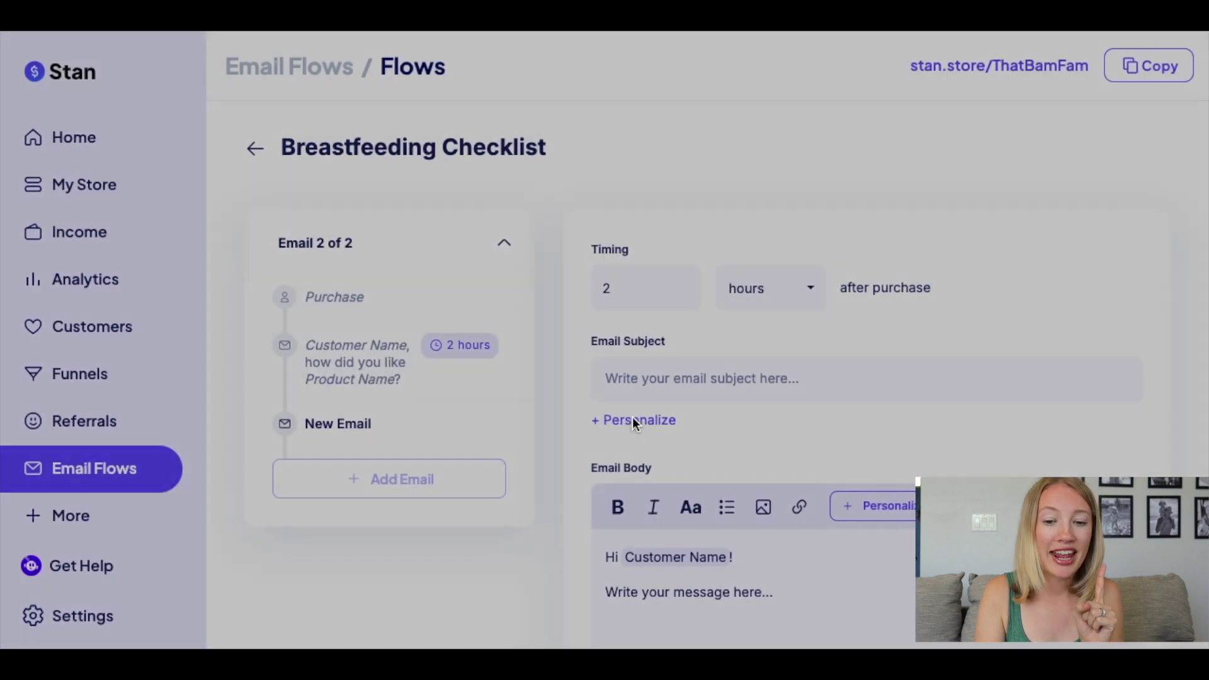
Set the second email's timing to 1 days after purchase.
left_click(637, 278)
key("BackSpace")
type("1")
left_click(759, 296)
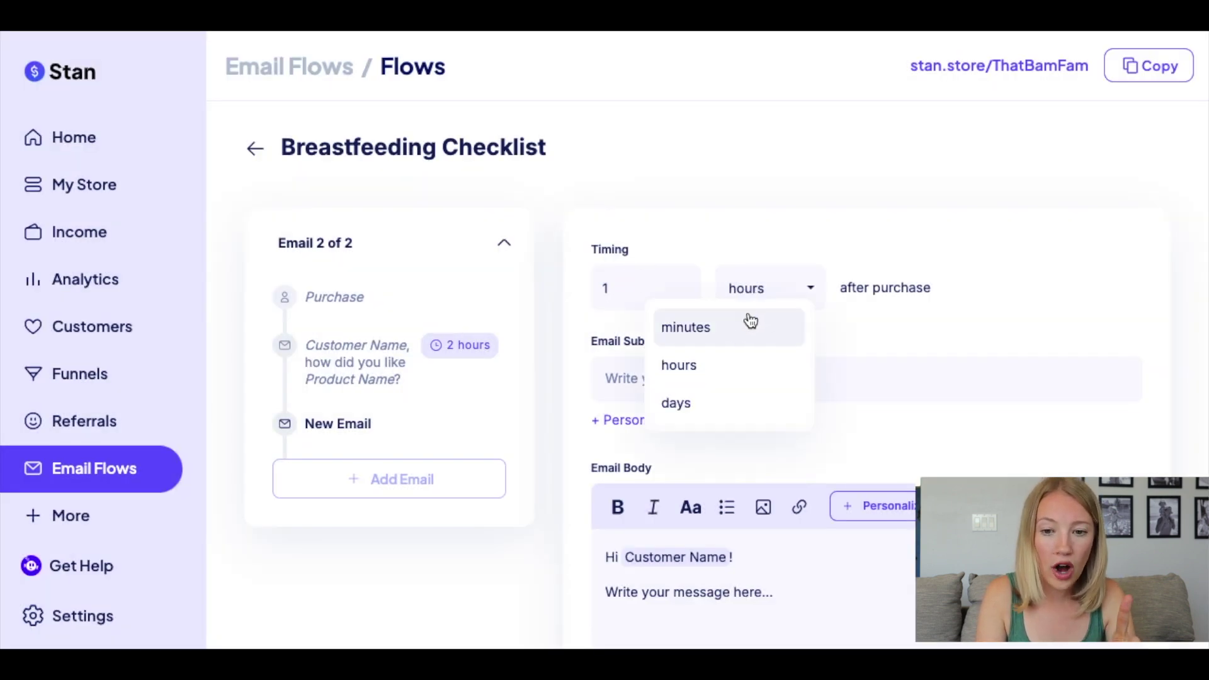
left_click(715, 403)
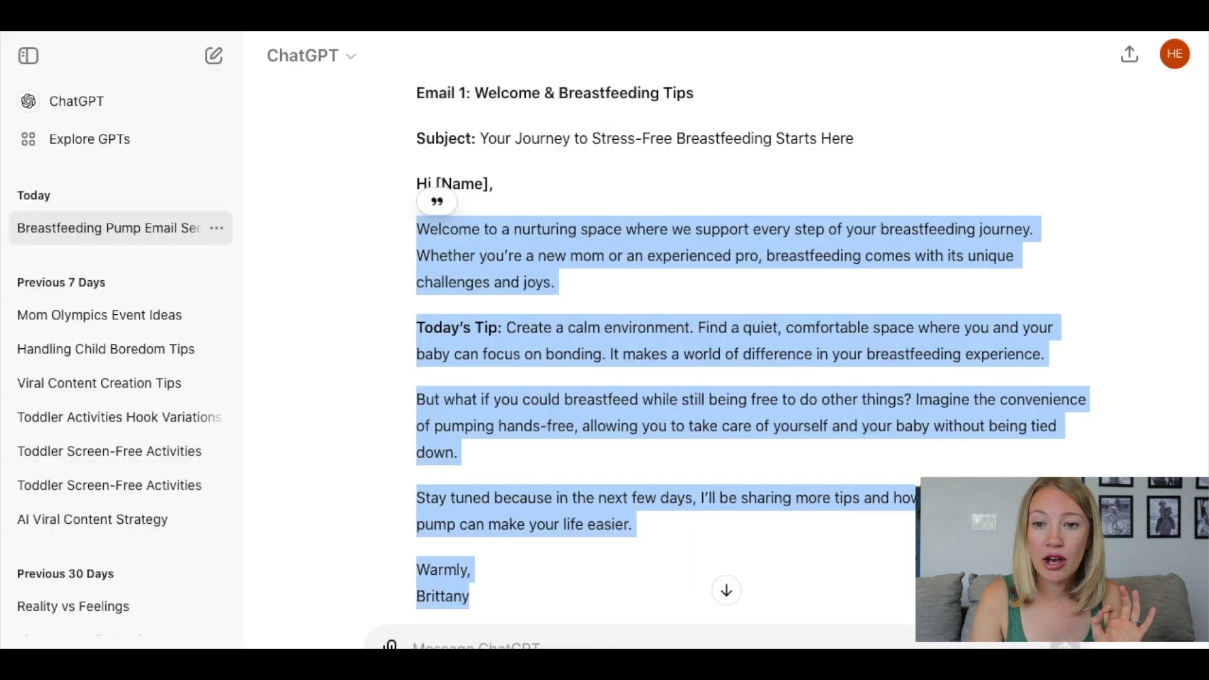
Copy Email 2's subject "Pumping Doesn't Have to Hold You Back" from ChatGPT into the second email's subject in Stan.
scroll(640, 350, "down", 6)
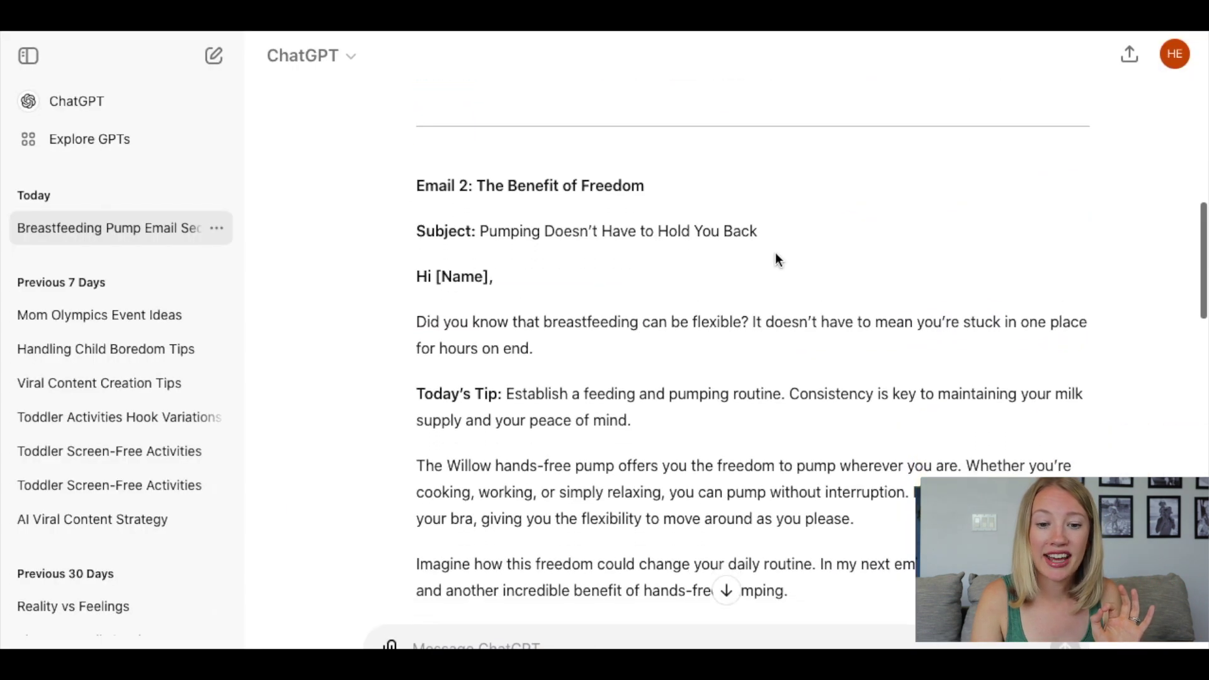
left_click_drag(485, 231, 765, 238)
key("ctrl+c")
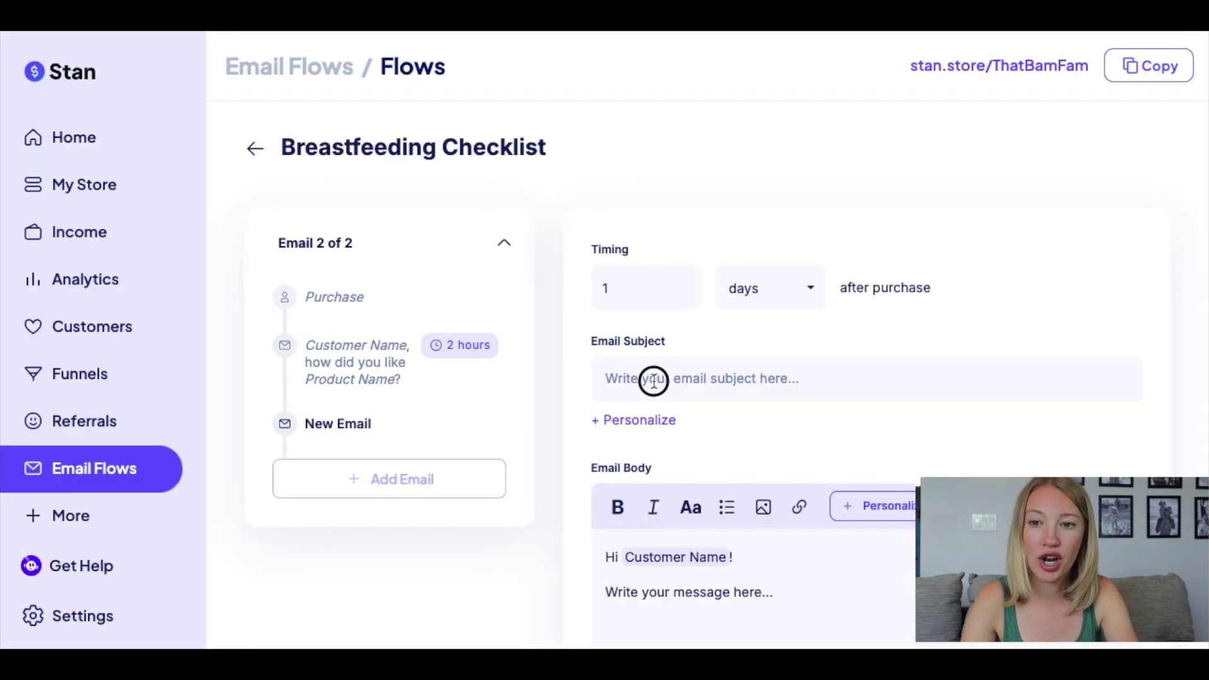
left_click(653, 380)
key("ctrl+v")
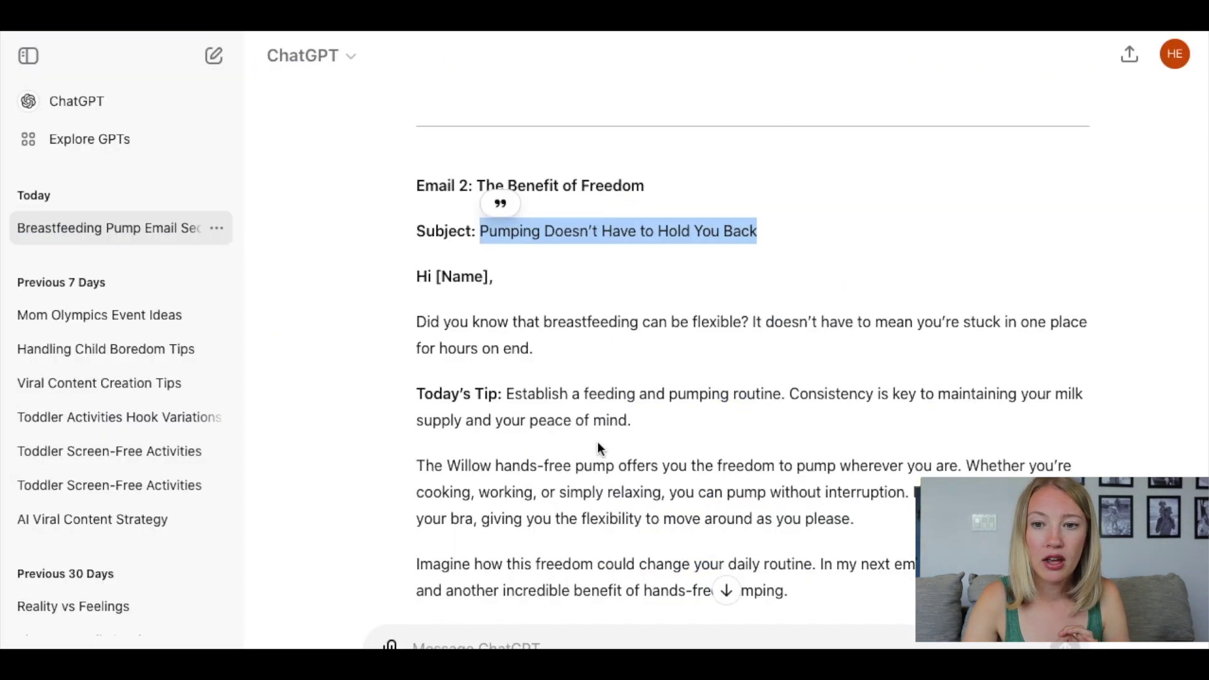
Copy Email 2's body from ChatGPT, from "Did you know" through the sign-off, and replace the placeholder message in Stan with it.
scroll(598, 441, "down", 2)
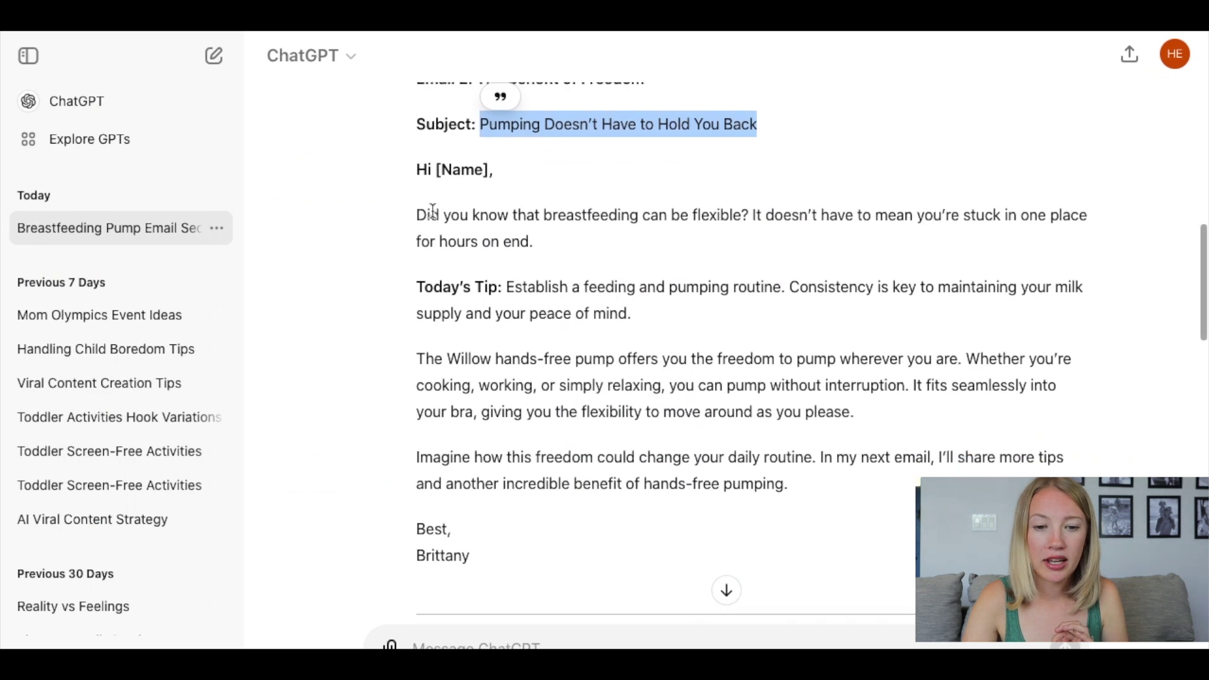
left_click_drag(419, 216, 550, 575)
key("ctrl+c")
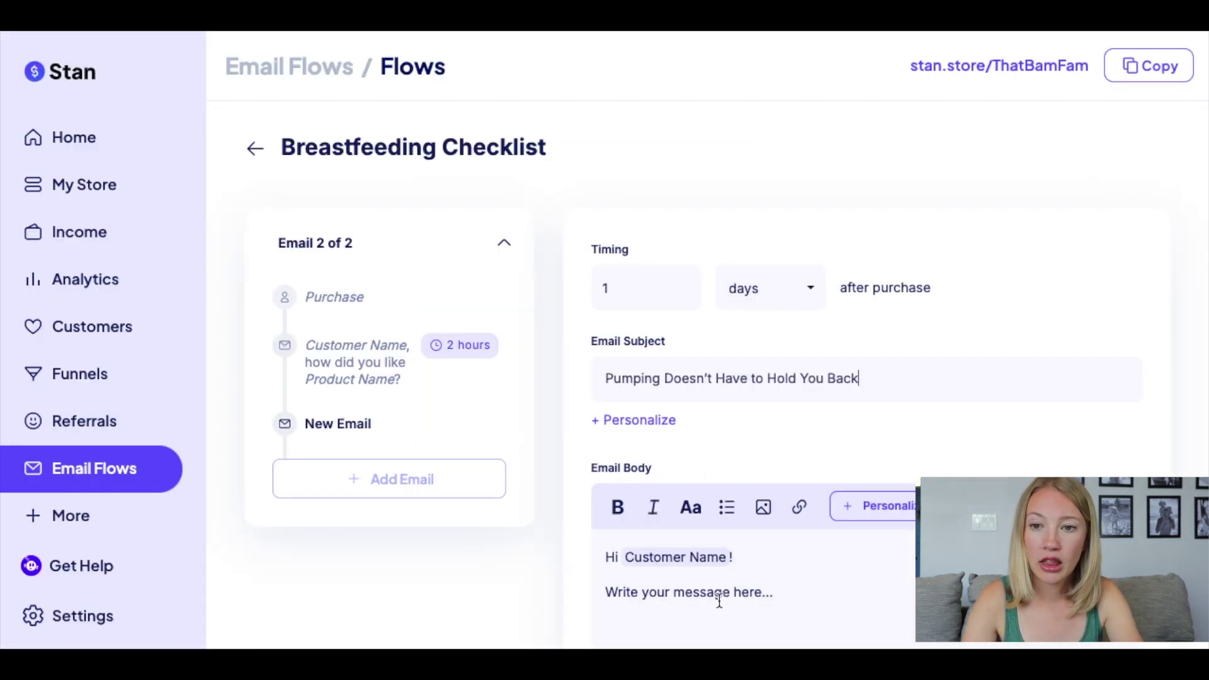
triple_click(719, 598)
key("ctrl+v")
Add the line "Grab your willow here, you get a 15% off coupon if you use my code" plus the creator's code above "Best,".
scroll(720, 602, "down", 2)
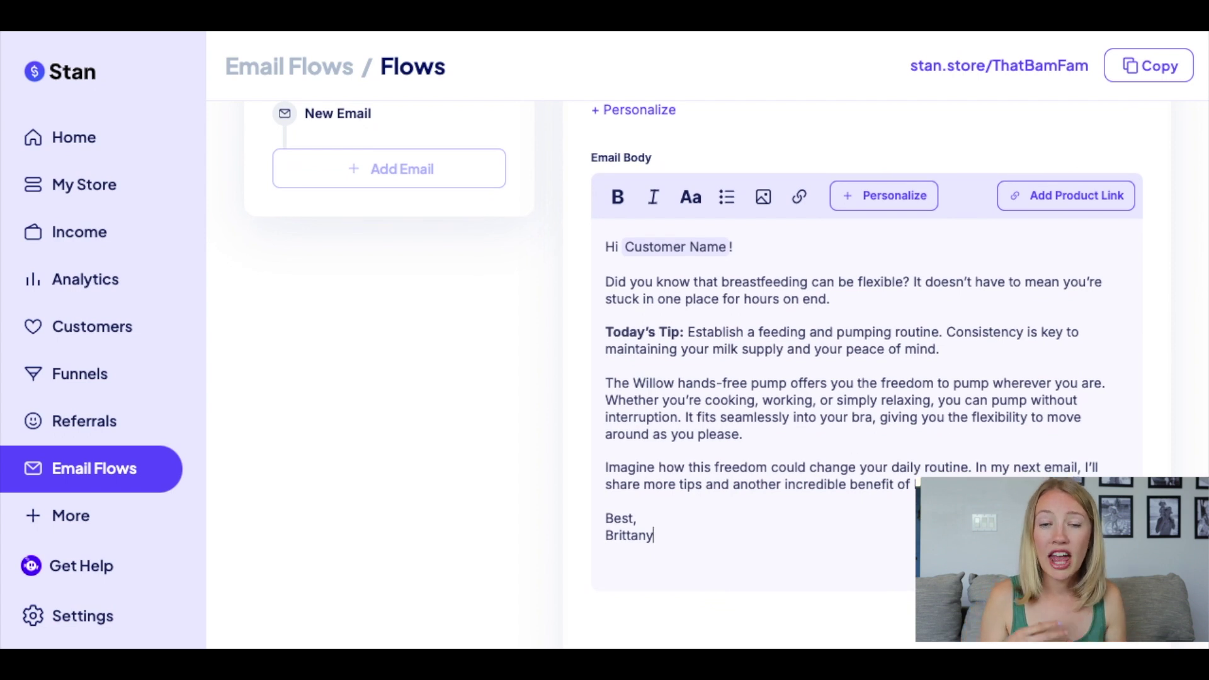
left_click(1007, 485)
key("Return")
type("Gra")
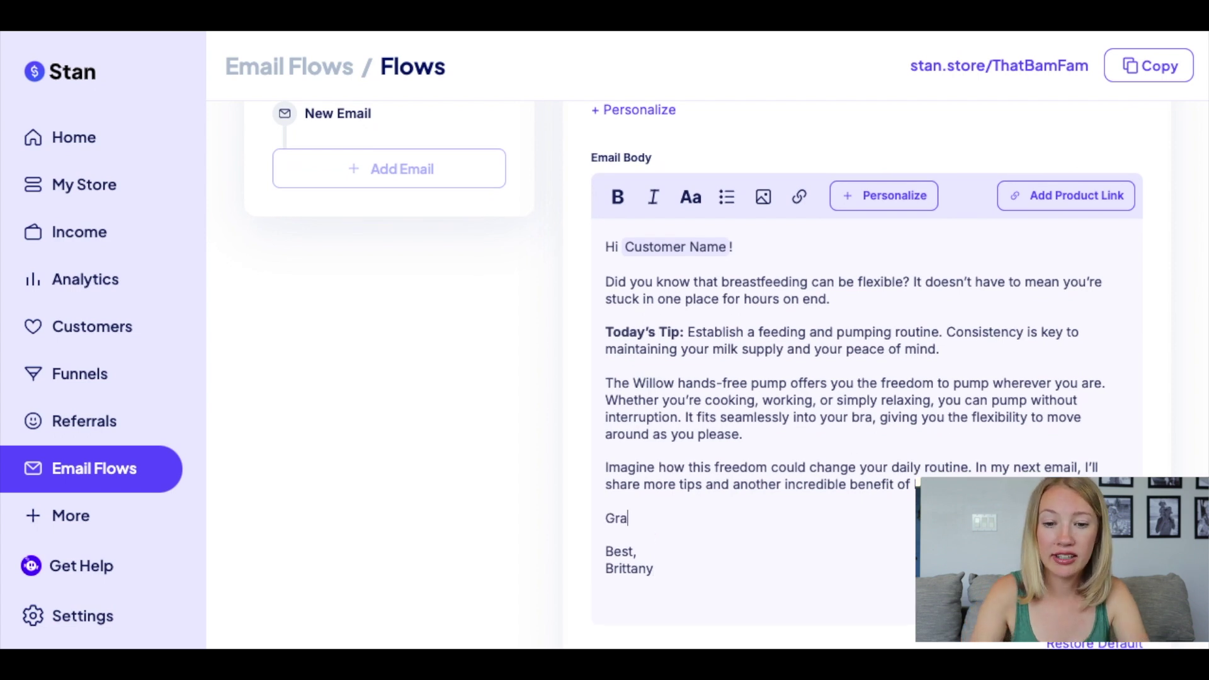
type("b your willow her")
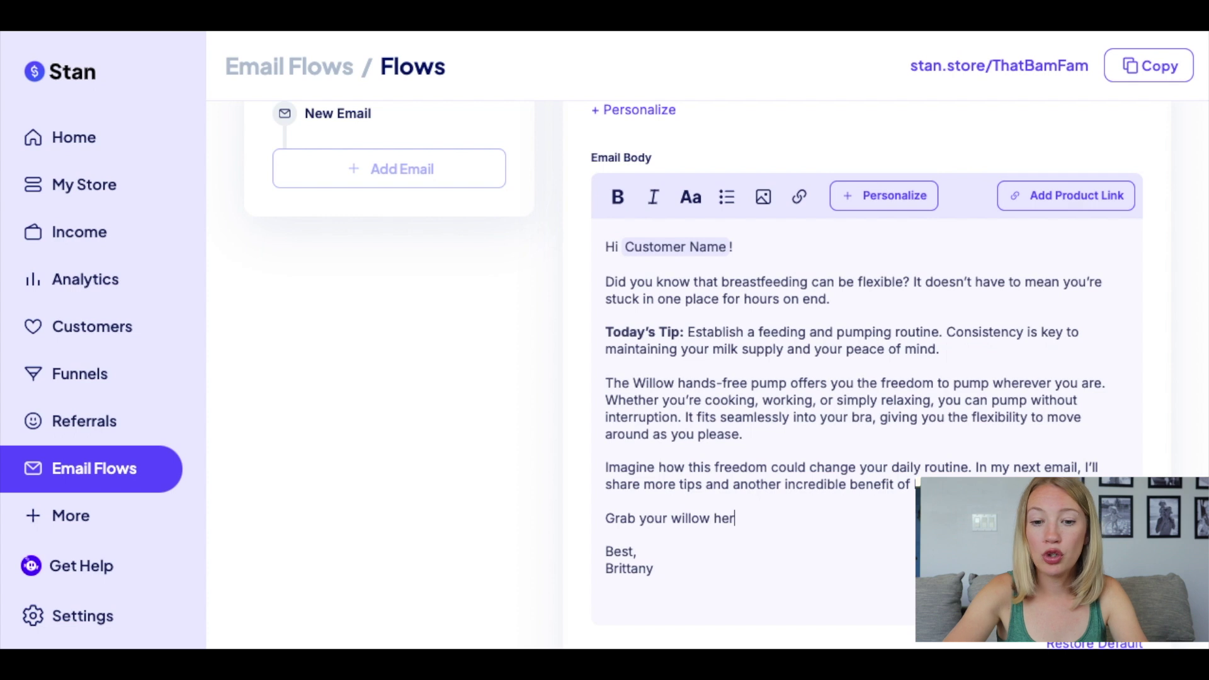
type("e, you get a ")
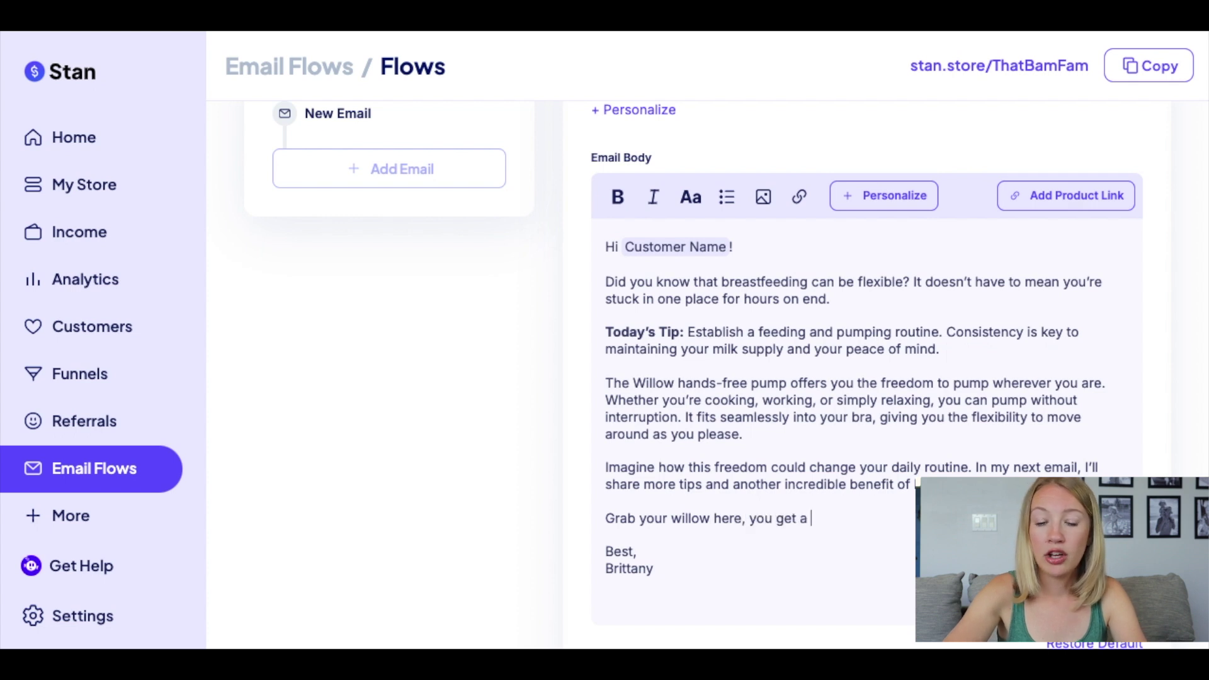
type("15% off coupon i")
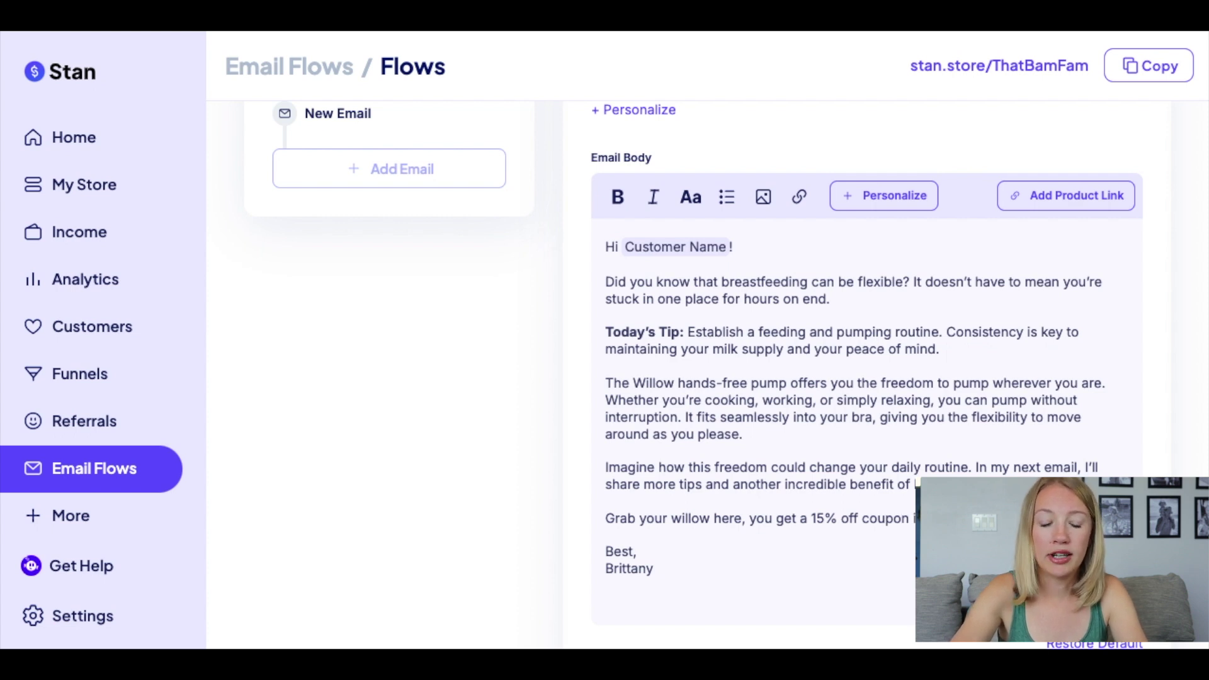
left_click_drag(605, 518, 742, 519)
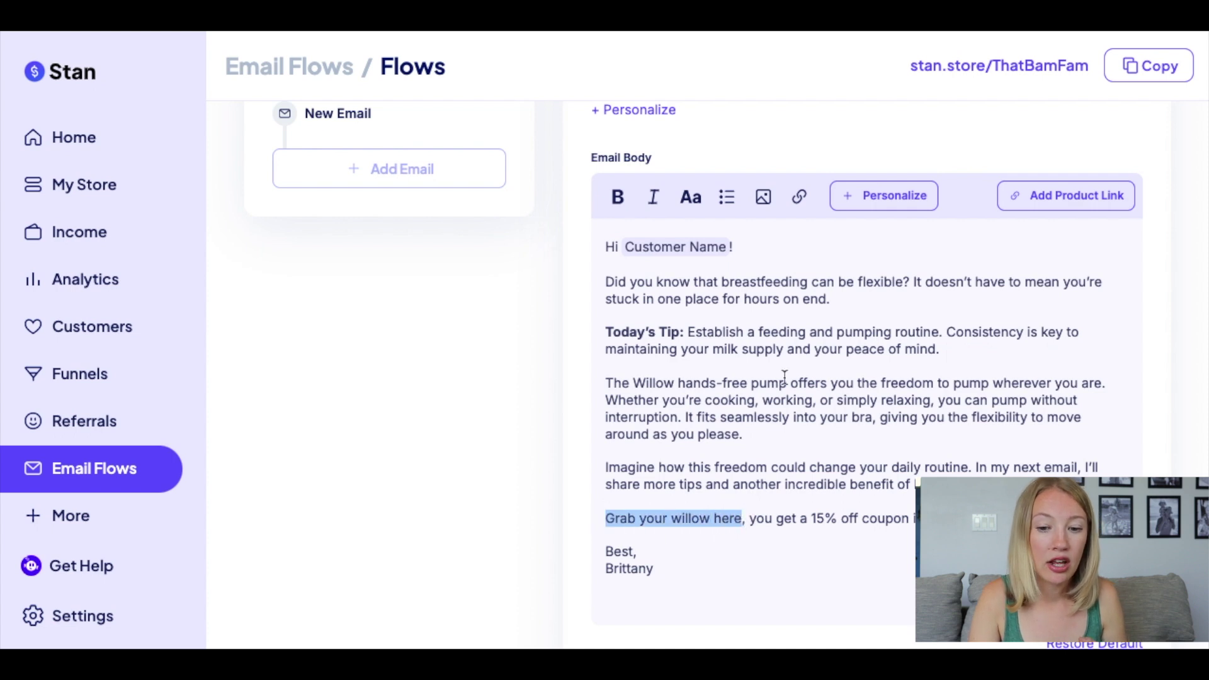
left_click(800, 199)
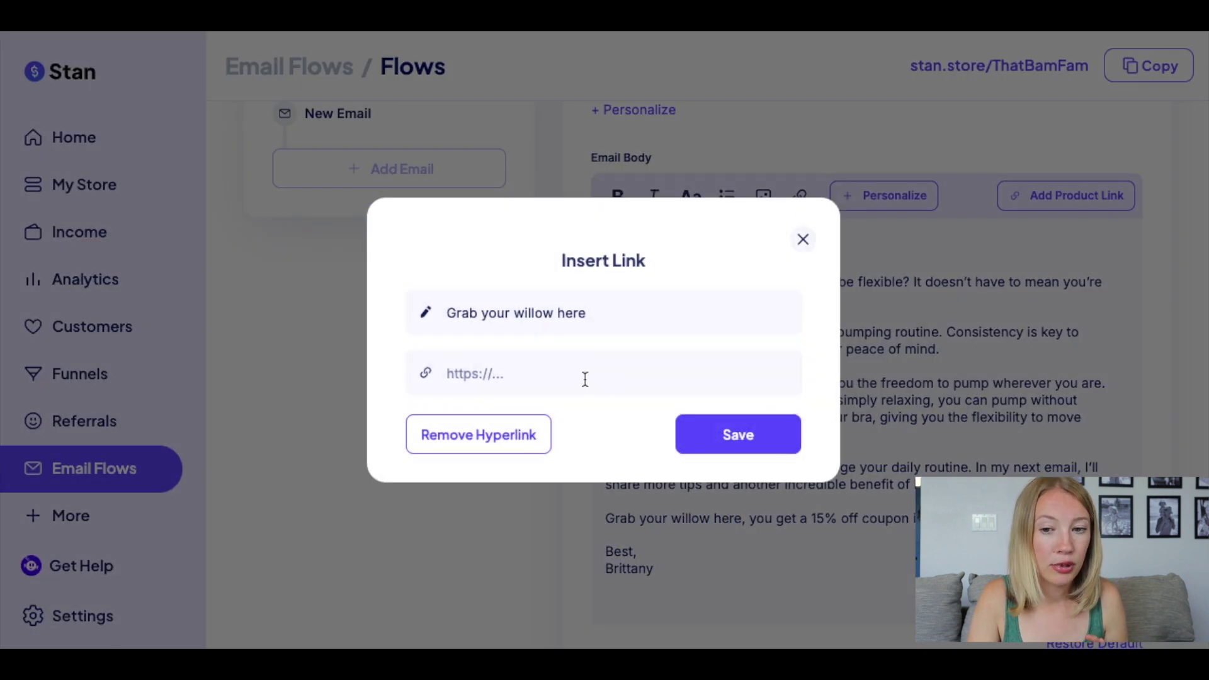
left_click(564, 372)
type("www.")
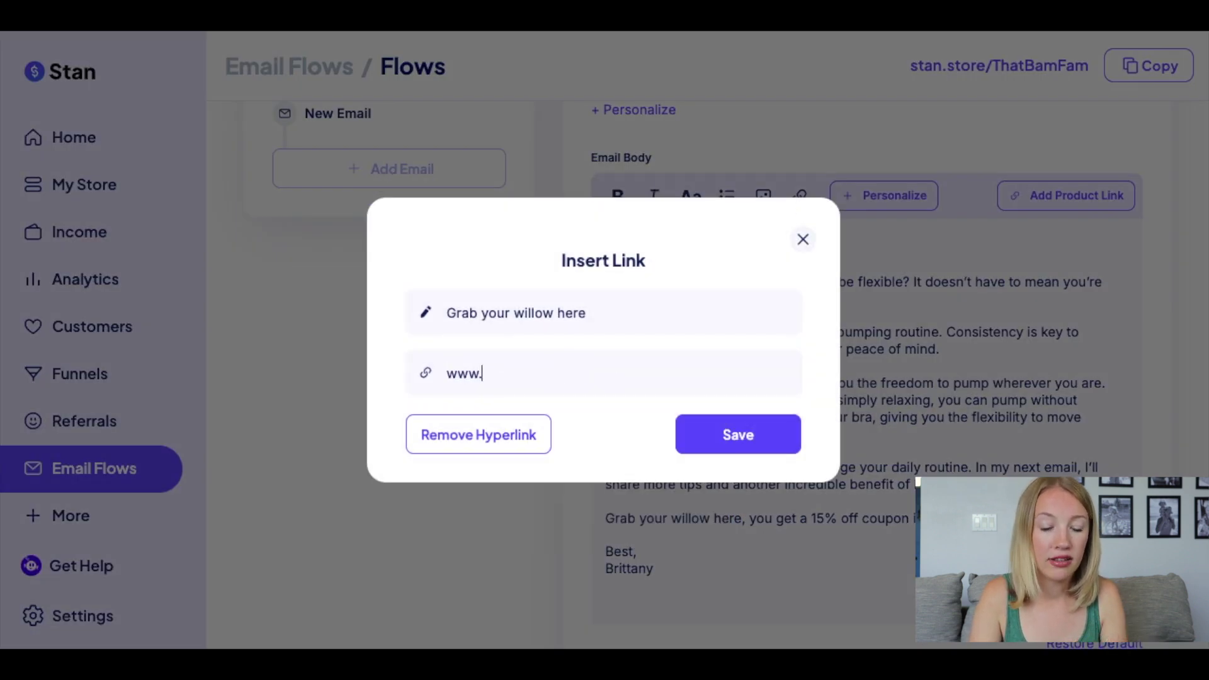
type("willow.com")
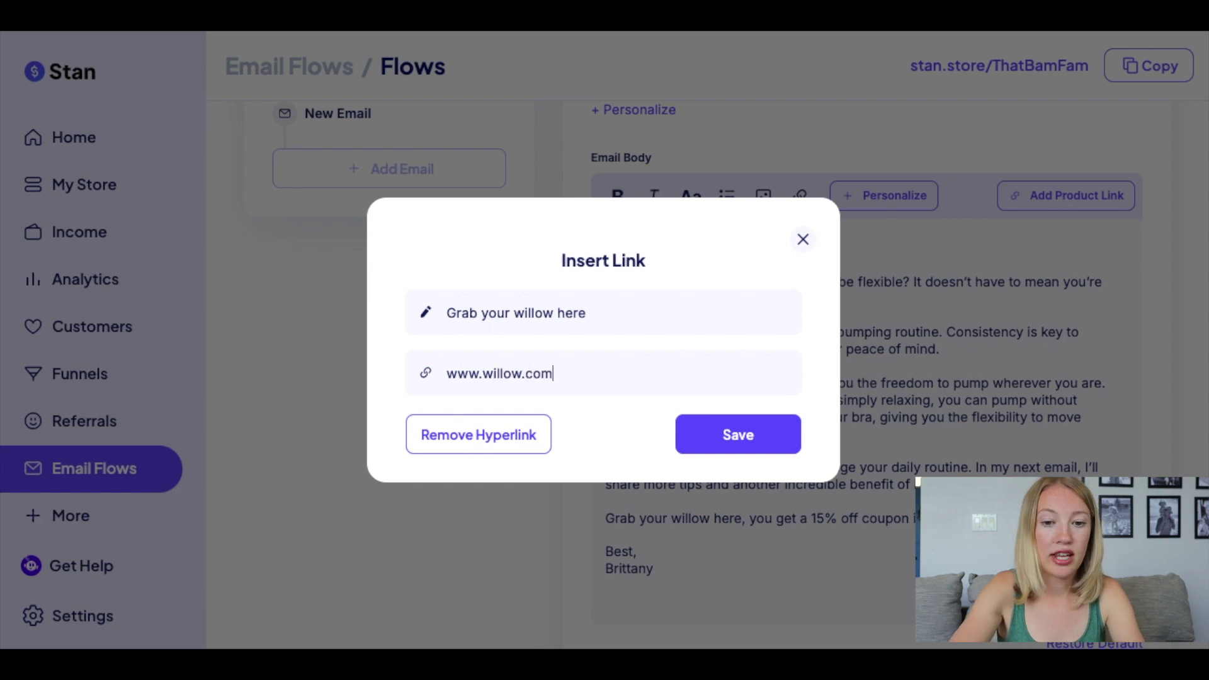
left_click(738, 429)
scroll(868, 443, "down", 2)
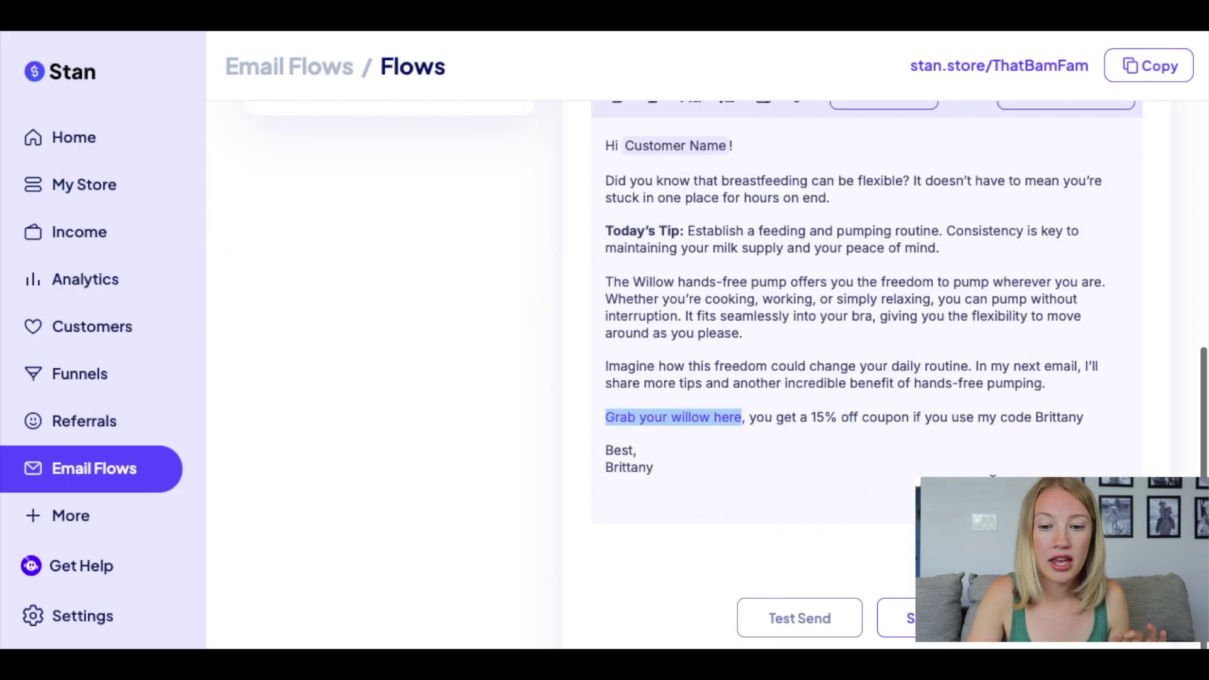